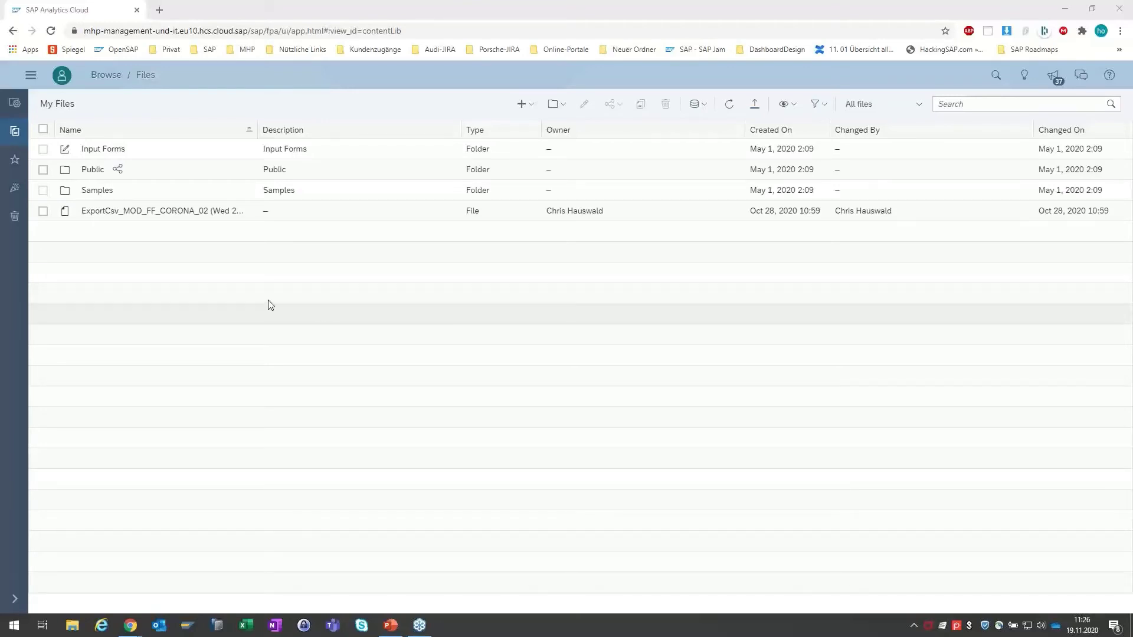
# Step: Open the 10 Digital Boardroom folder inside Public / 00 Demolandschaft
pyautogui.click(103, 186)
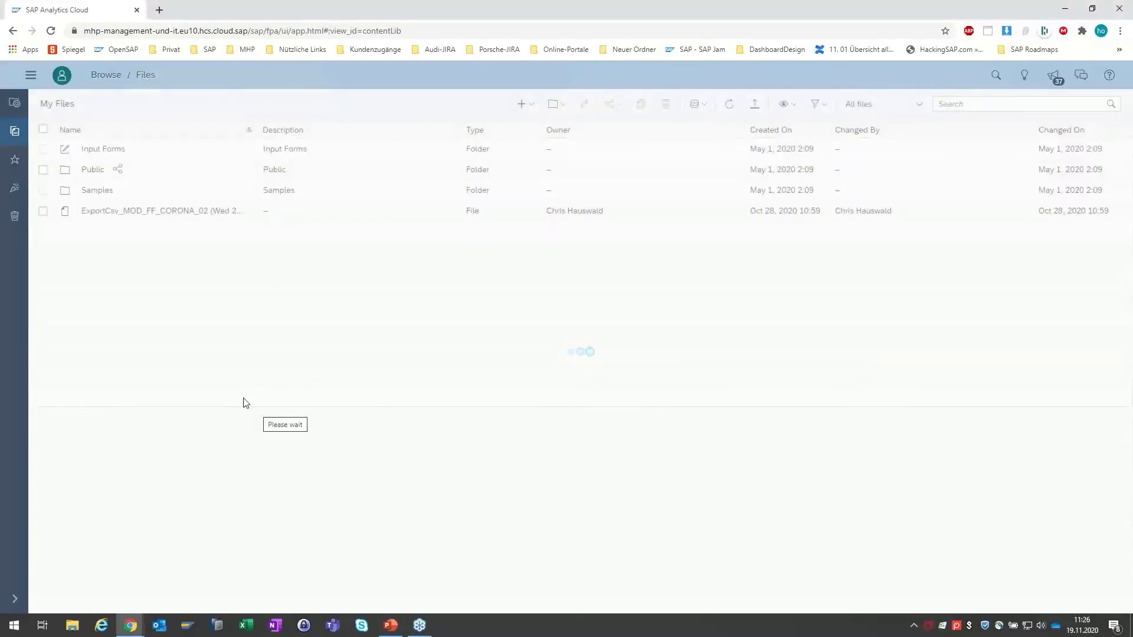
pyautogui.moveTo(138, 30); pyautogui.dragTo(215, 31)
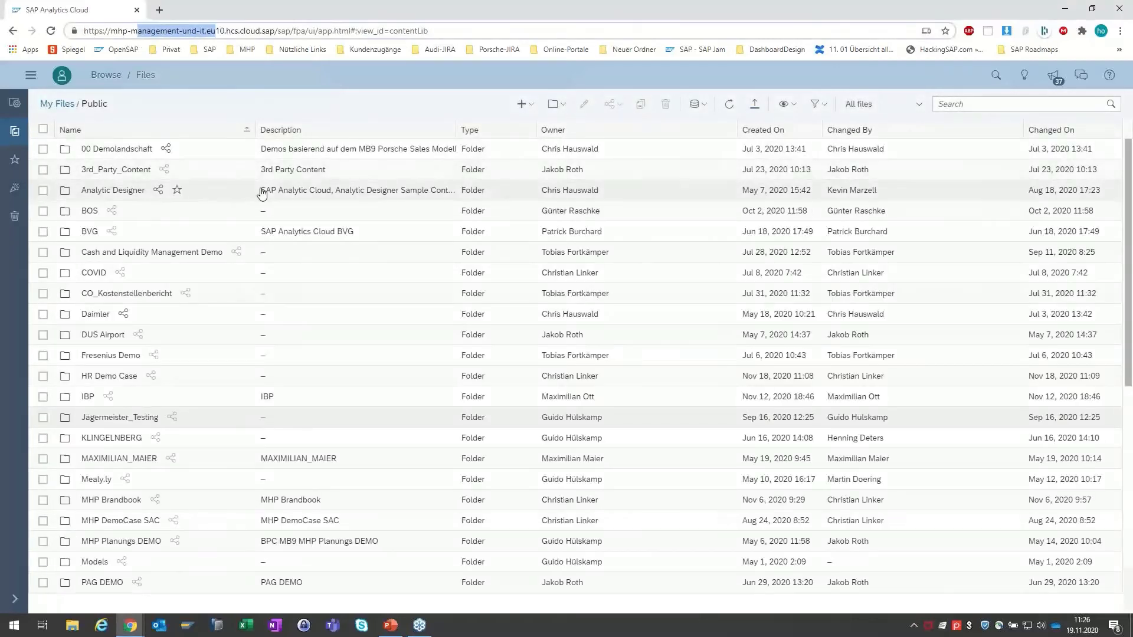
pyautogui.click(116, 149)
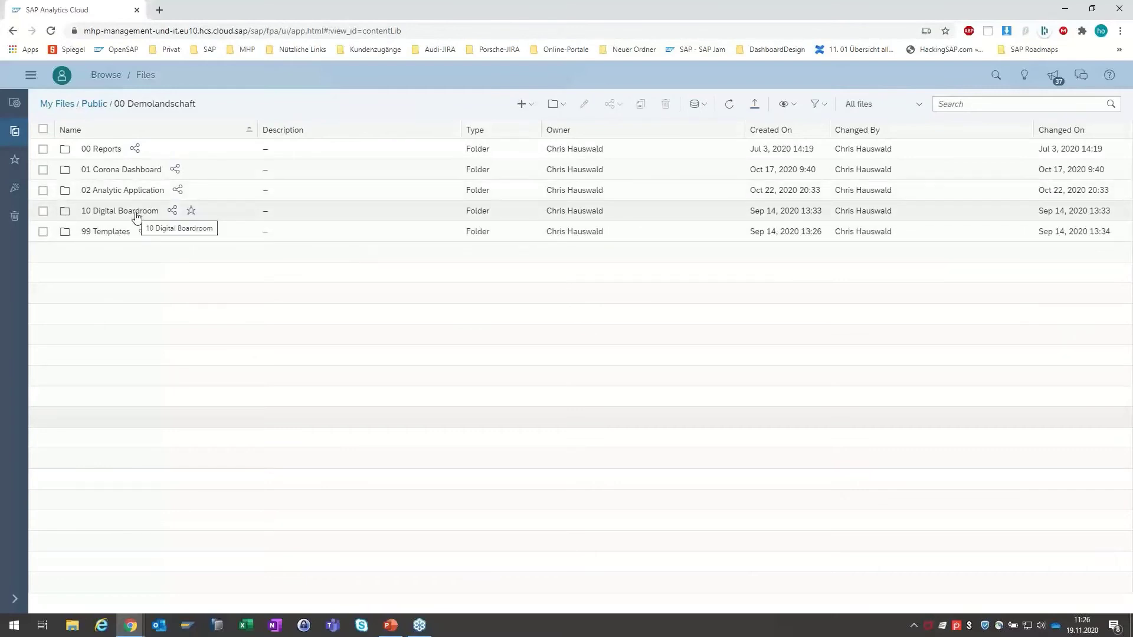
pyautogui.click(136, 214)
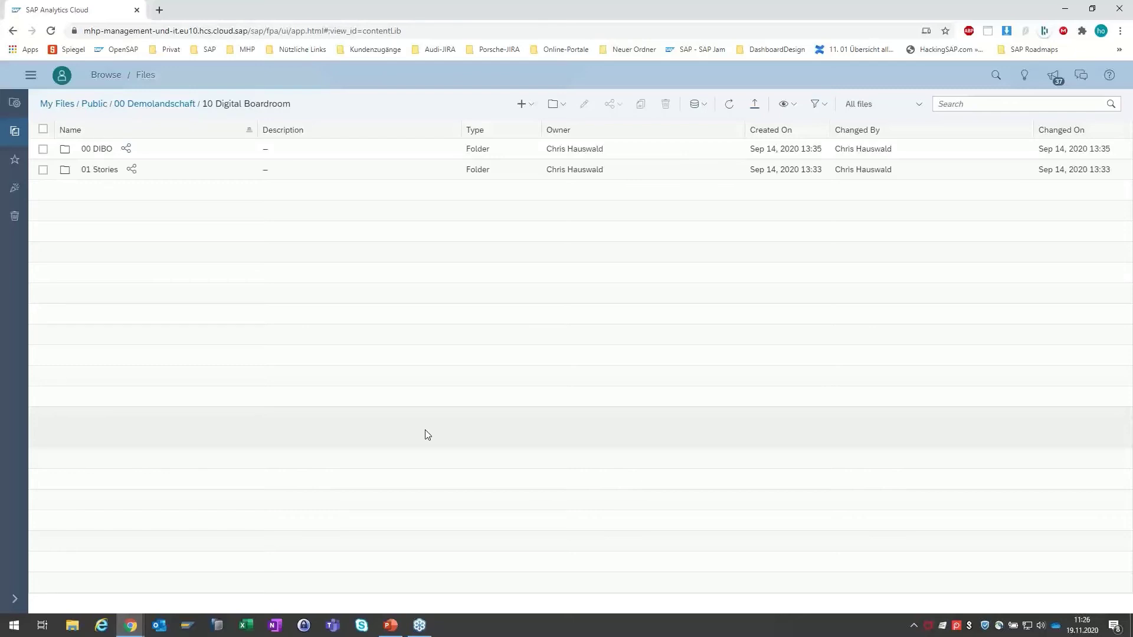
# Step: Start a new Digital Boardroom presentation and choose Public / 00 Demolandschaft / 10 Digital Boardroom as its save location
pyautogui.click(520, 106)
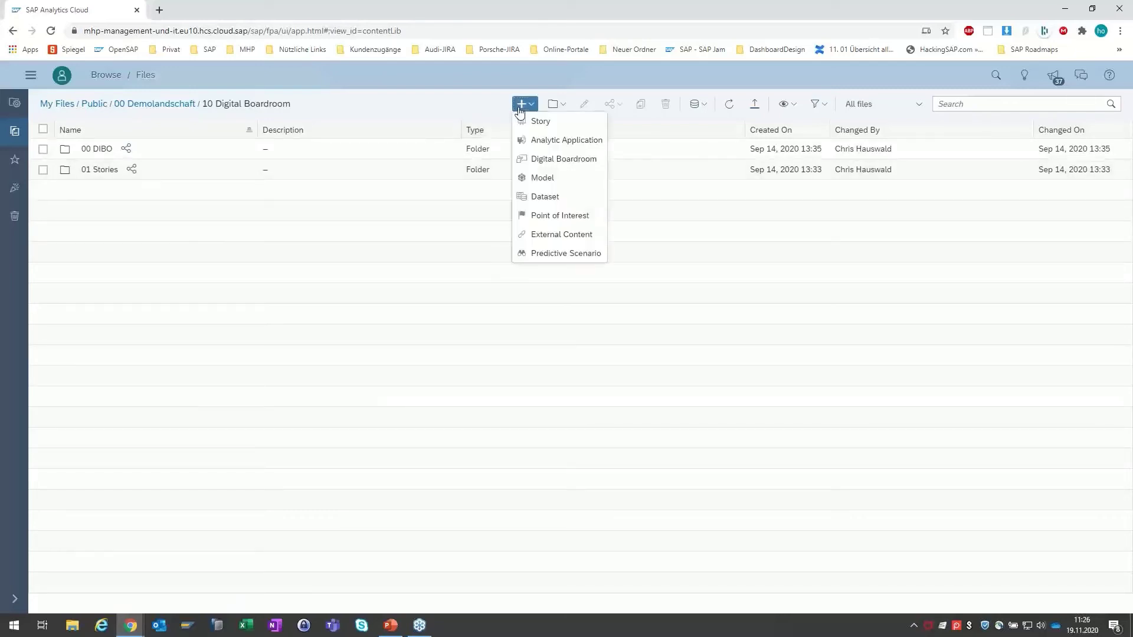
pyautogui.click(538, 159)
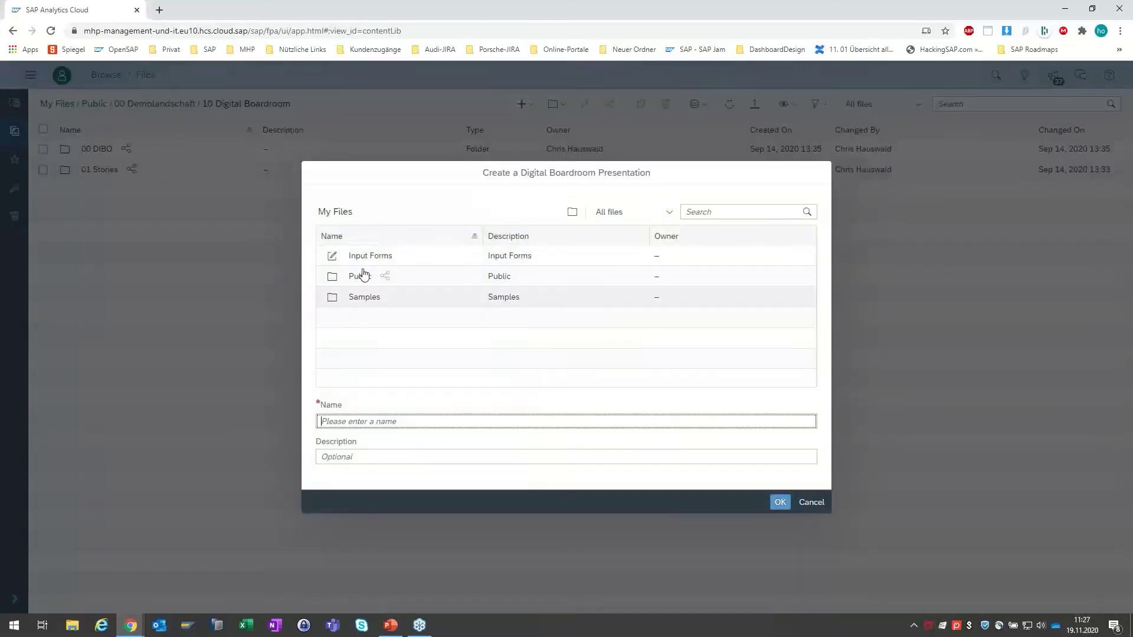
pyautogui.doubleClick(361, 277)
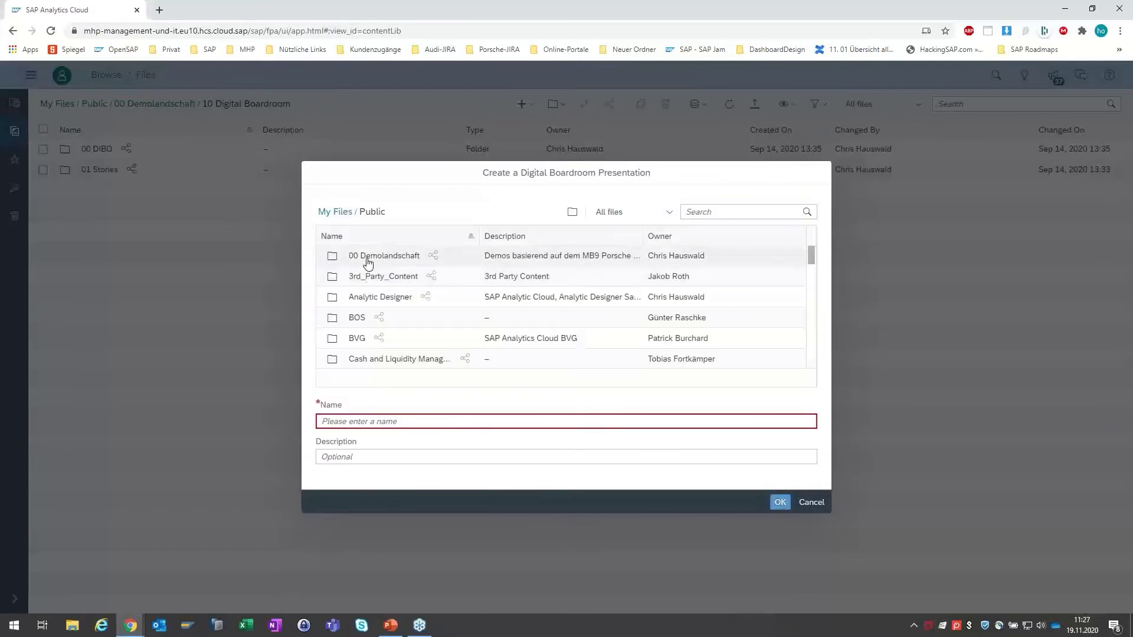
pyautogui.doubleClick(367, 257)
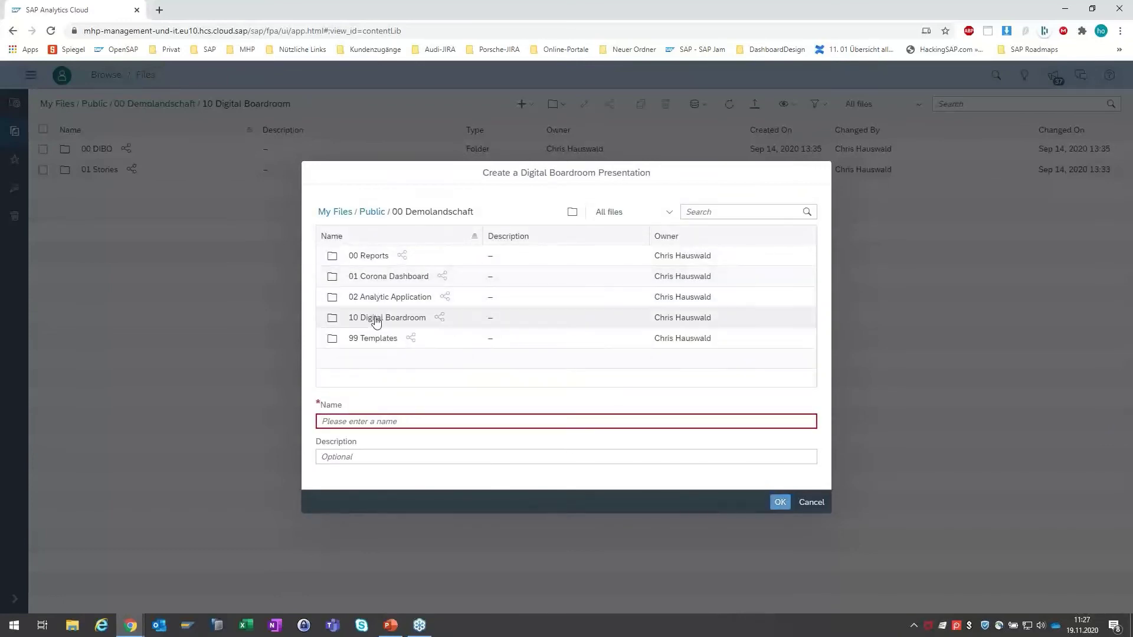
pyautogui.doubleClick(374, 317)
# Step: Create the presentation with LiveDemo as its name and description, and choose the Dashboard presentation type
pyautogui.click(372, 421)
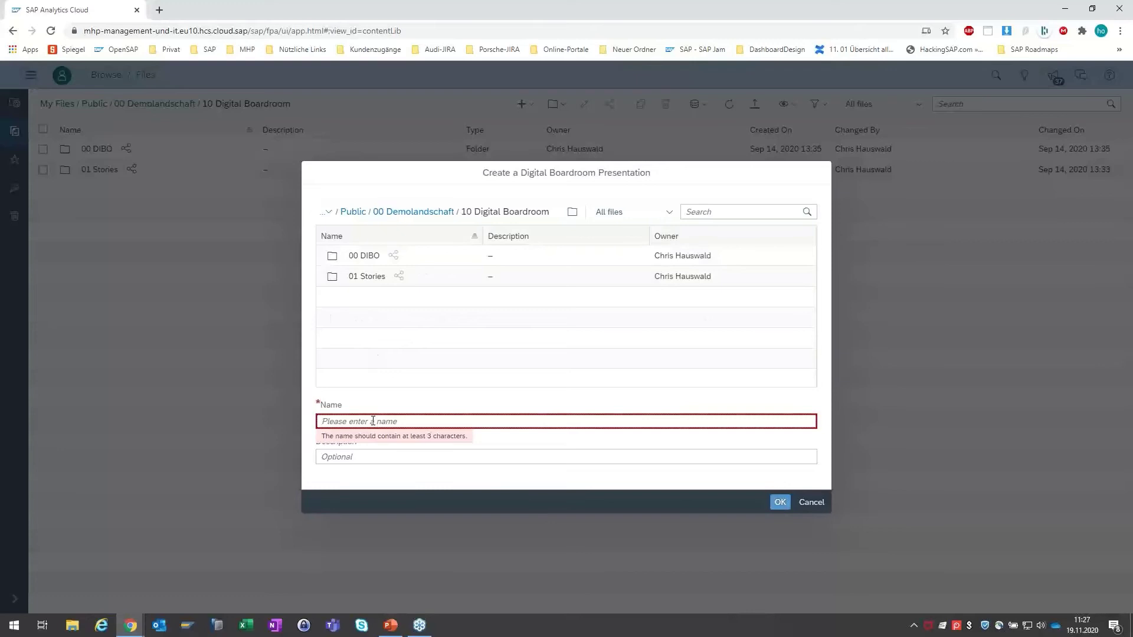
pyautogui.write('LiveDemo')
pyautogui.press('Tab')
pyautogui.write('Li')
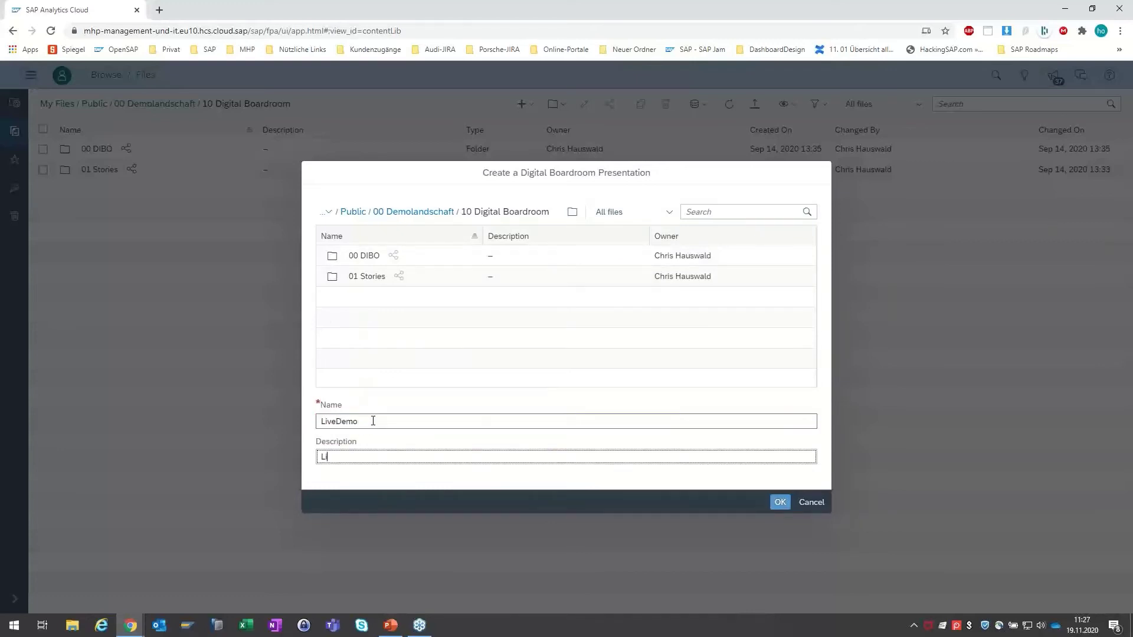
pyautogui.write('veDemo')
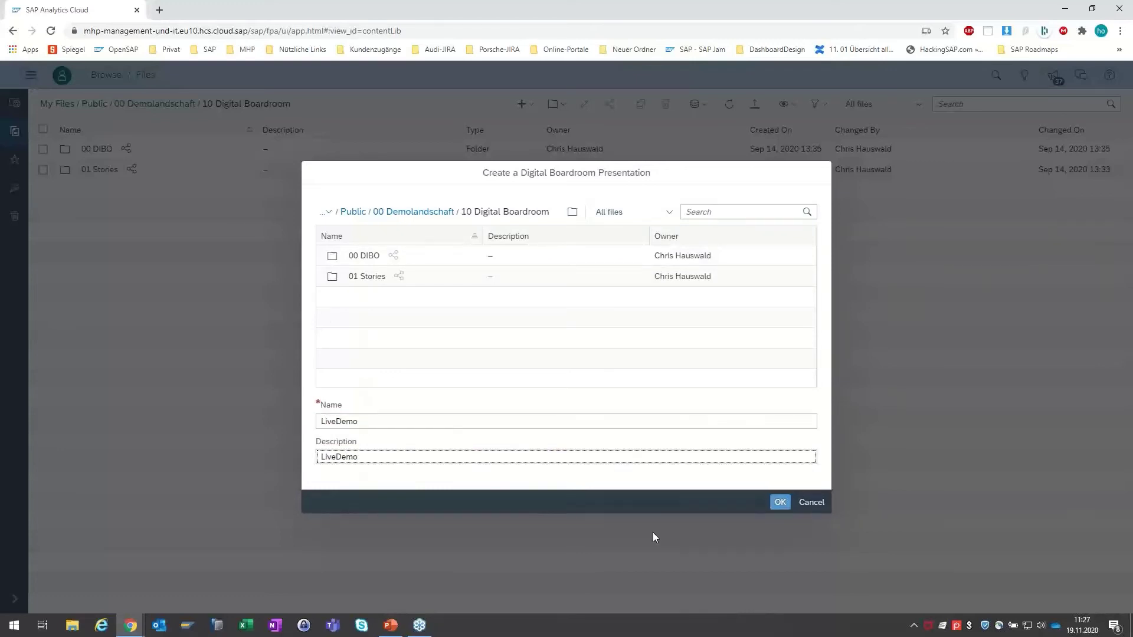
pyautogui.click(784, 502)
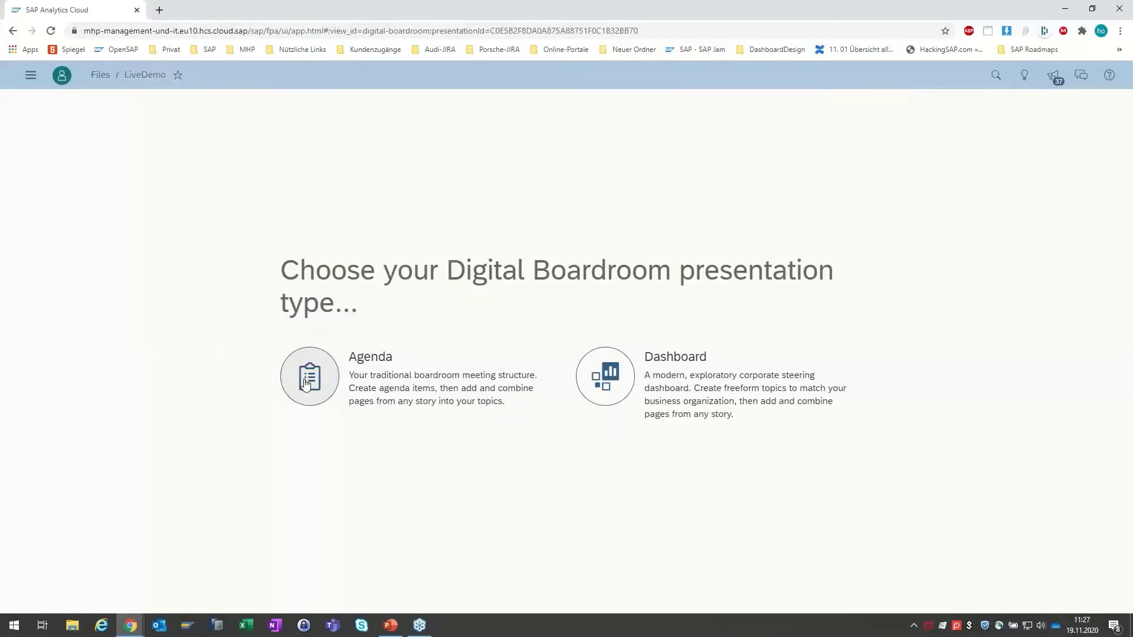
pyautogui.click(595, 381)
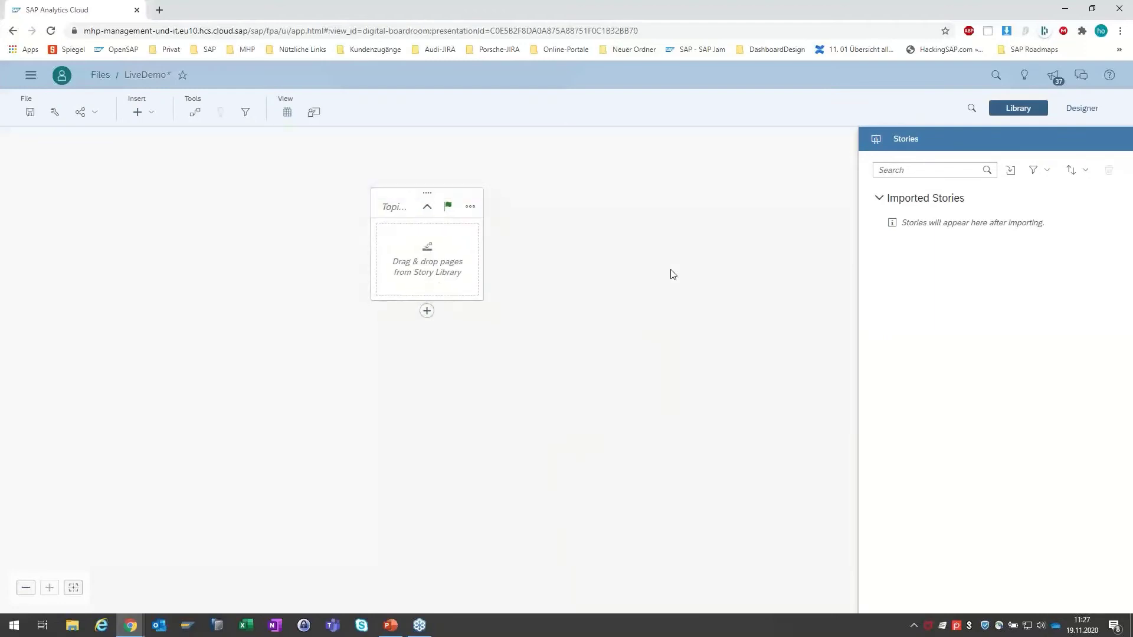
# Step: In the presentation settings, try a lane setup of 3 pages and set it back to 1 page
pyautogui.click(59, 113)
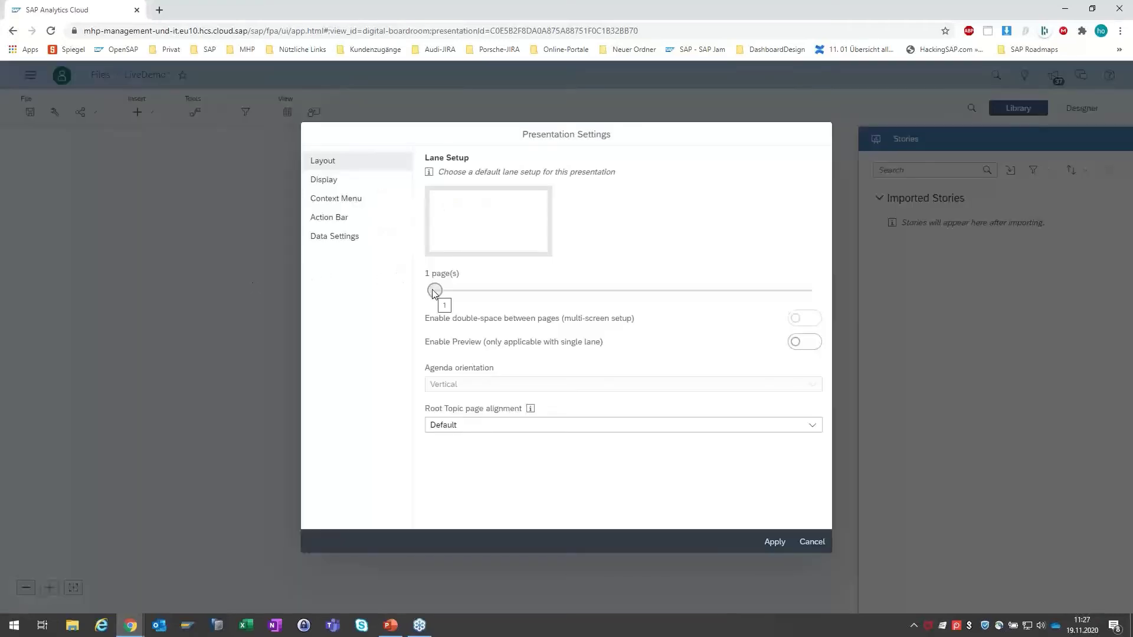
pyautogui.moveTo(435, 292); pyautogui.dragTo(776, 295)
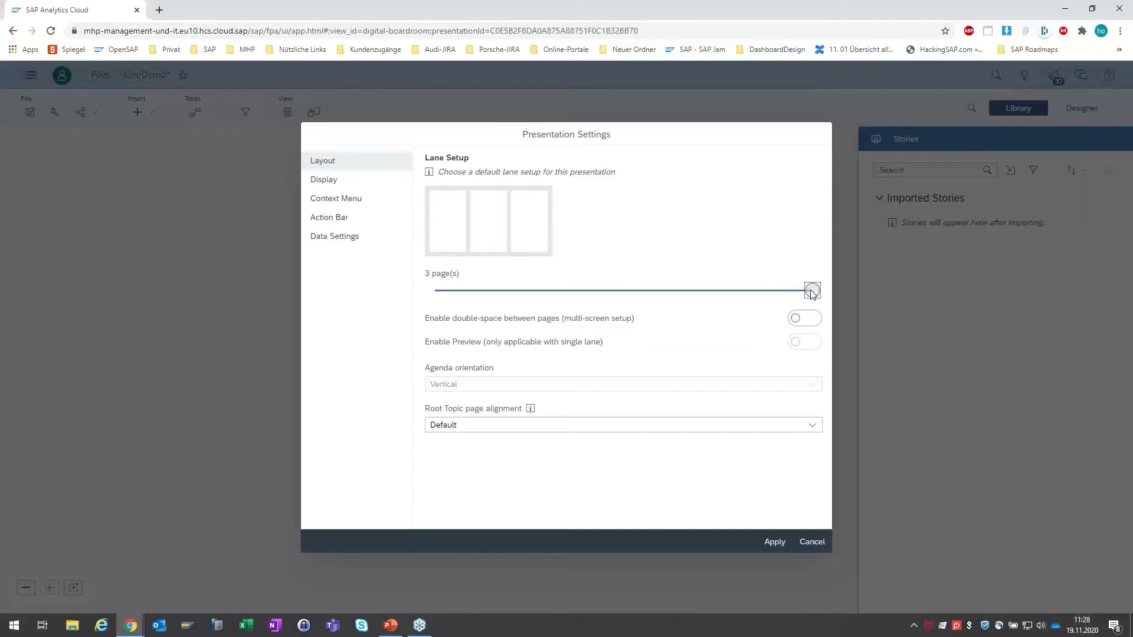
pyautogui.moveTo(812, 291); pyautogui.dragTo(435, 290)
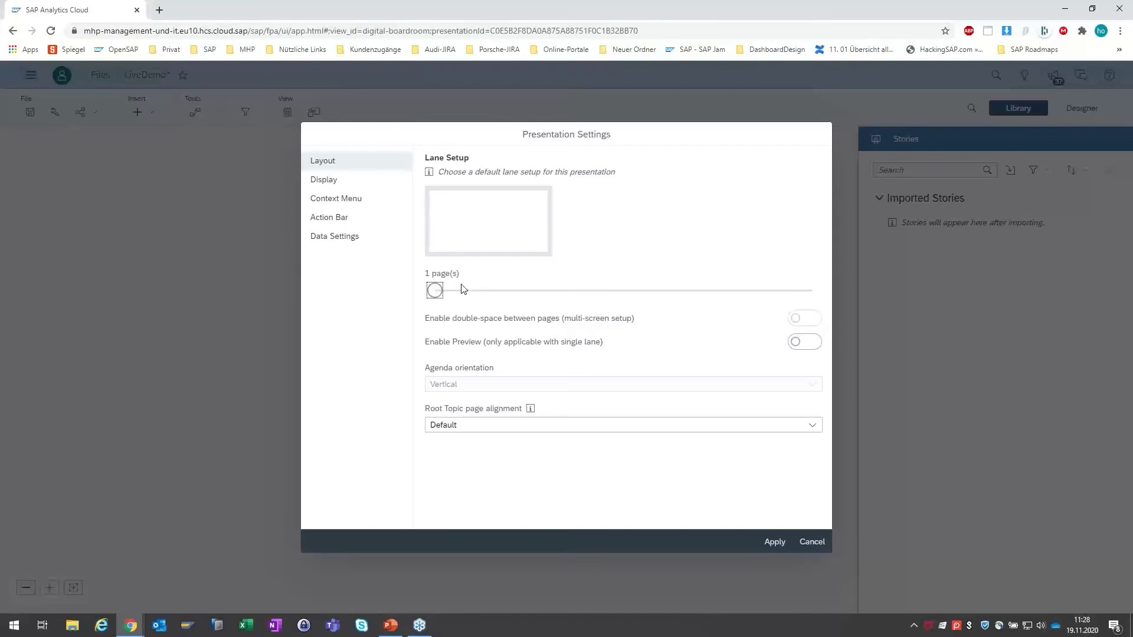
# Step: Set the navigation button position to Split in the presentation's display settings
pyautogui.click(328, 188)
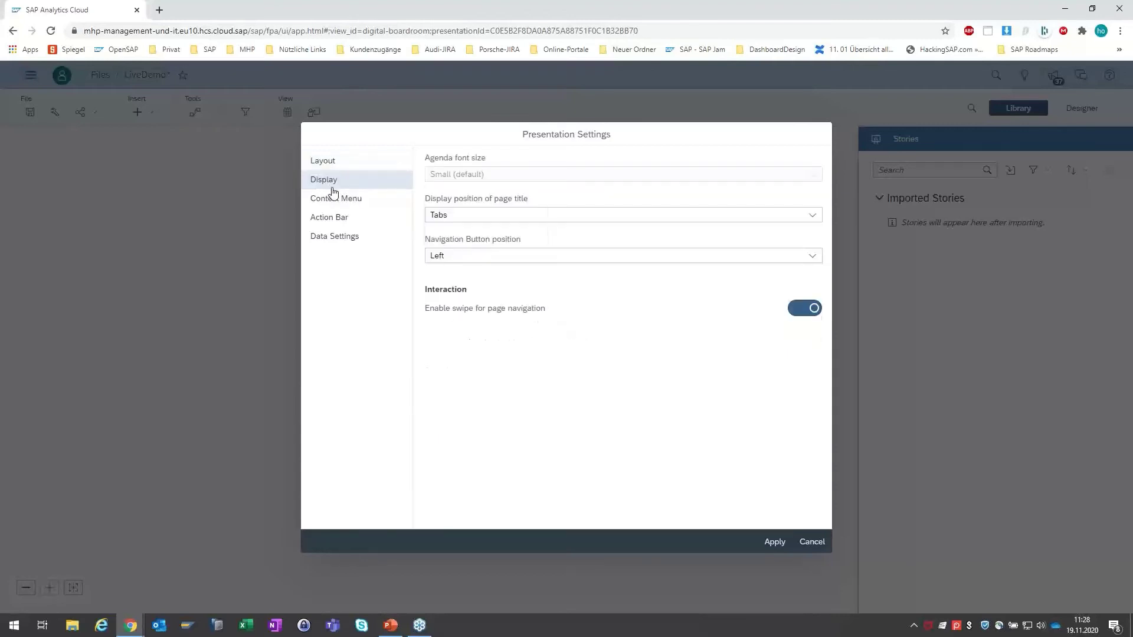
pyautogui.doubleClick(486, 256)
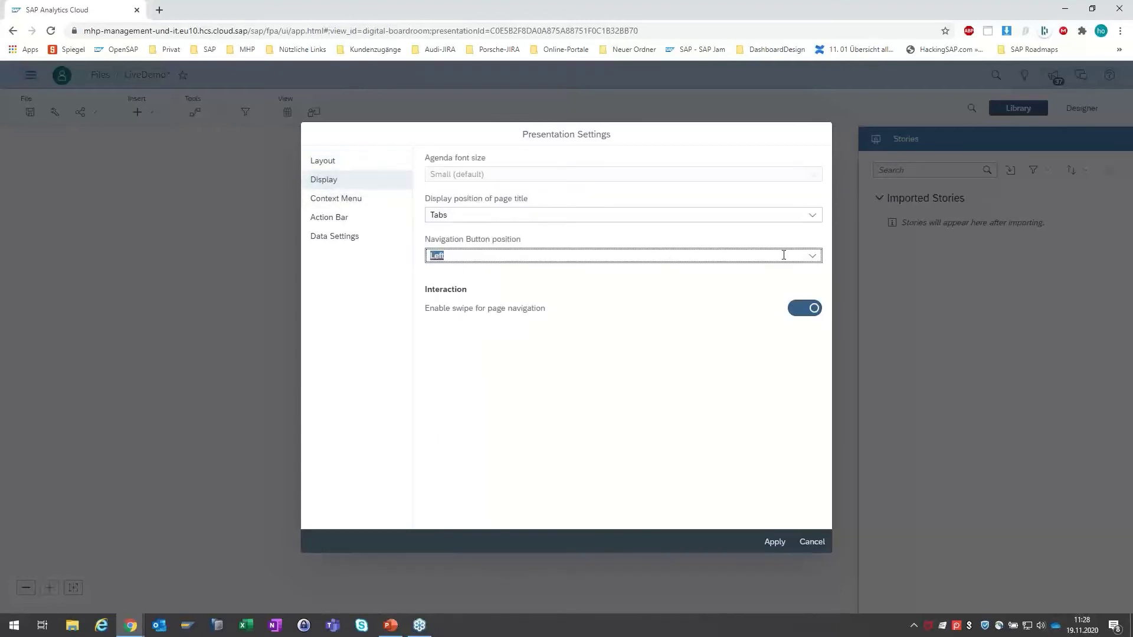
pyautogui.click(813, 255)
pyautogui.click(493, 318)
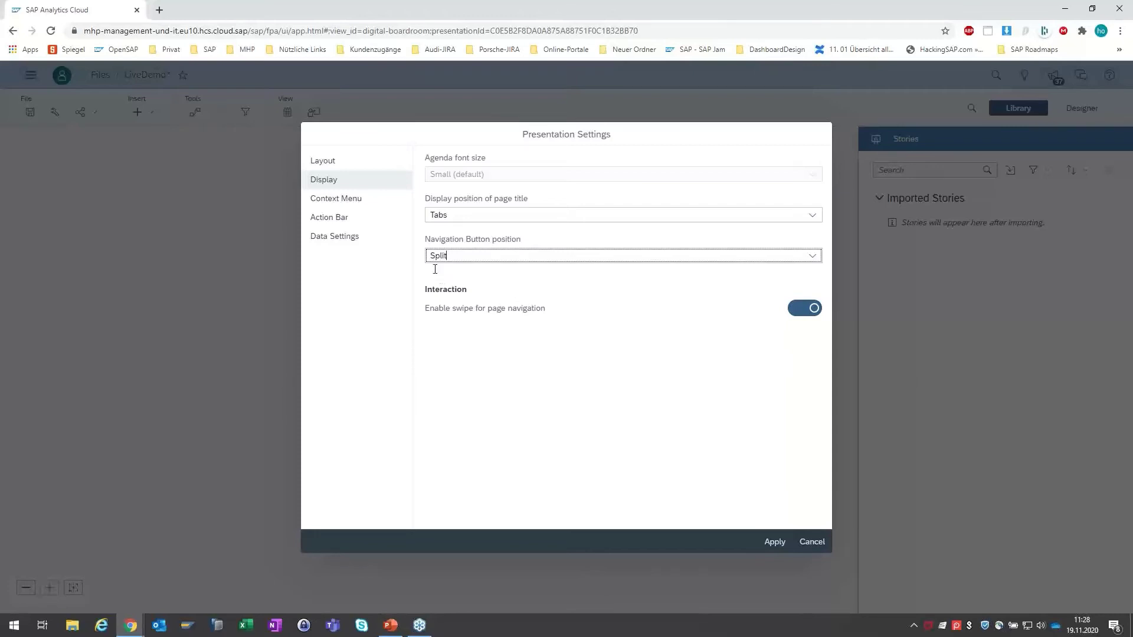
# Step: Customize the context menu by replacing the Back action with Rank and the Explorer action with Sort
pyautogui.click(346, 201)
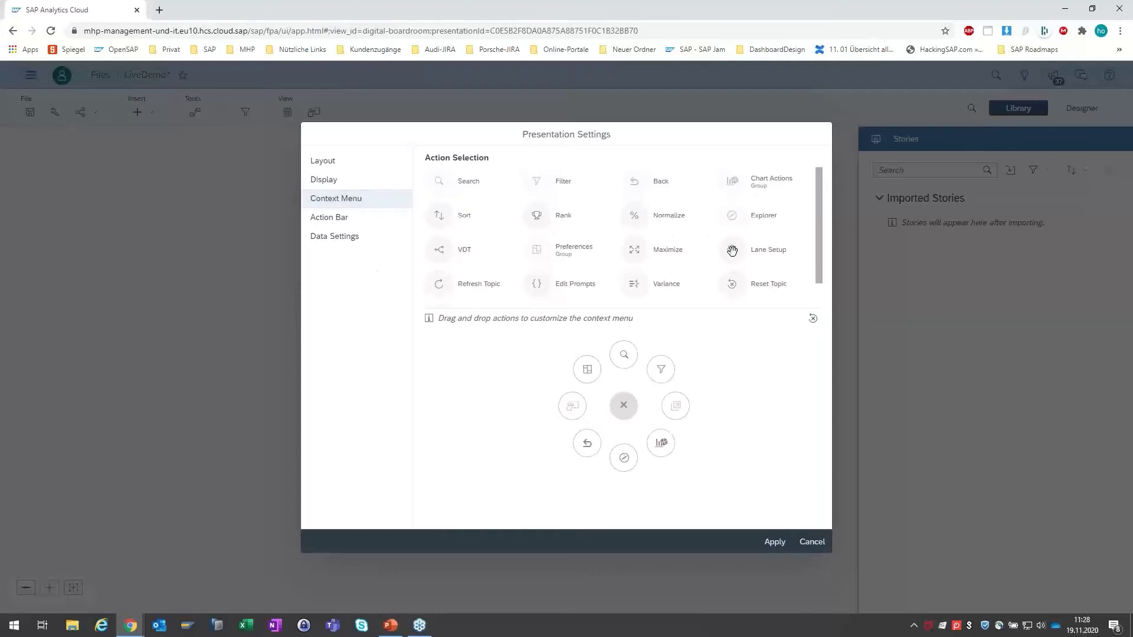
pyautogui.scroll(-1, 731, 251)
pyautogui.scroll(1, 672, 248)
pyautogui.moveTo(586, 442); pyautogui.dragTo(583, 440)
pyautogui.moveTo(439, 215); pyautogui.dragTo(623, 460)
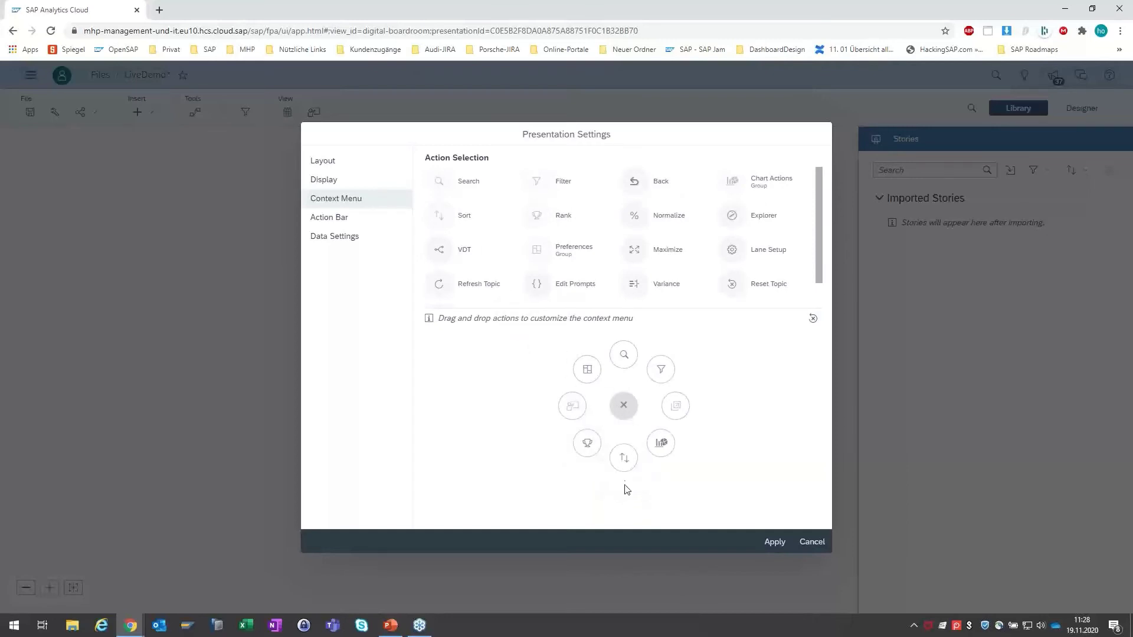
# Step: Review the action bar and data settings, and apply the presentation settings
pyautogui.click(338, 223)
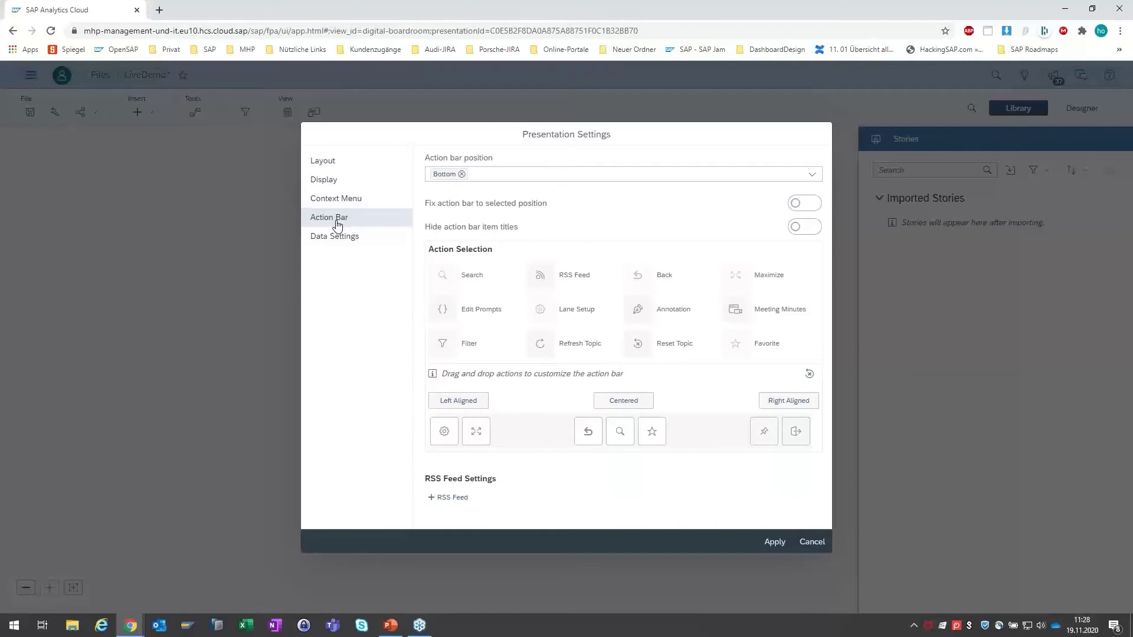
pyautogui.click(346, 238)
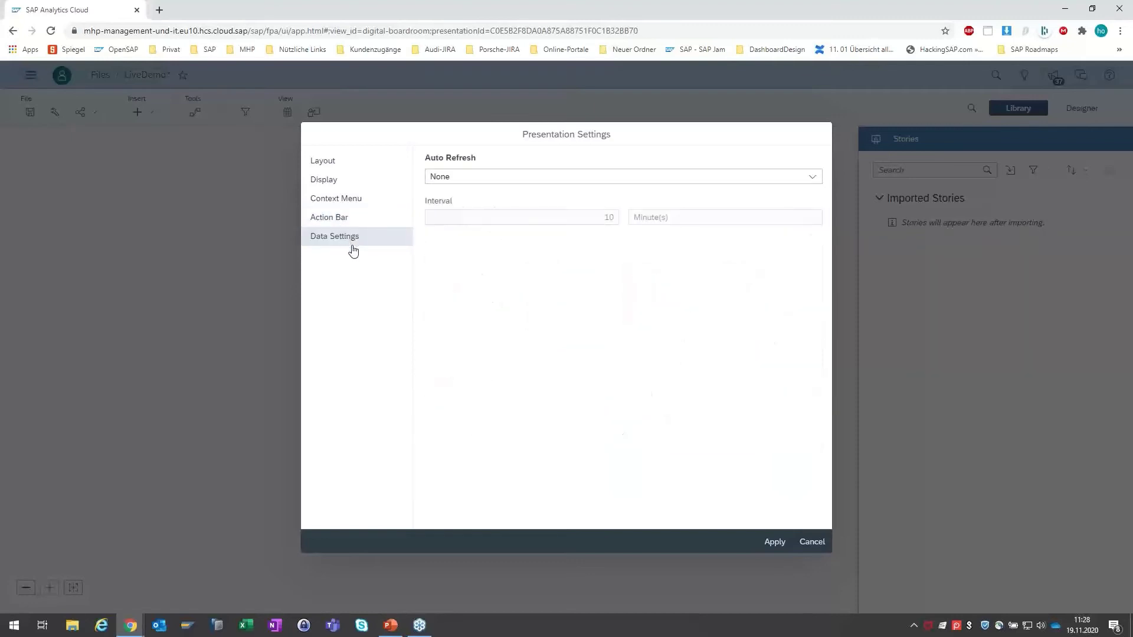
pyautogui.click(766, 542)
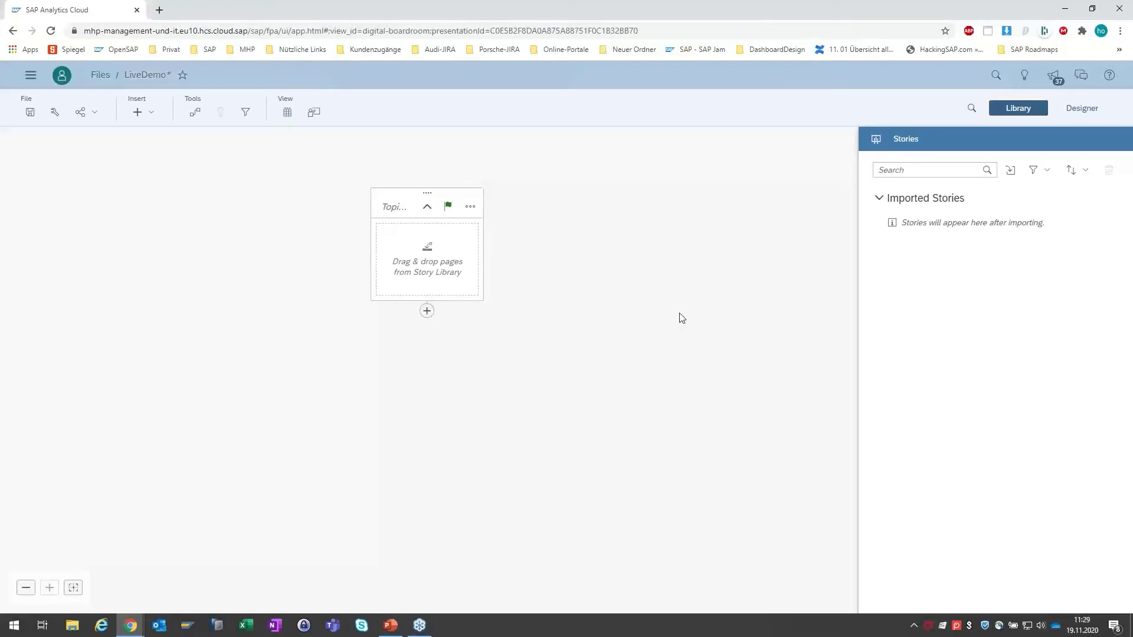
pyautogui.moveTo(682, 318); pyautogui.dragTo(669, 311)
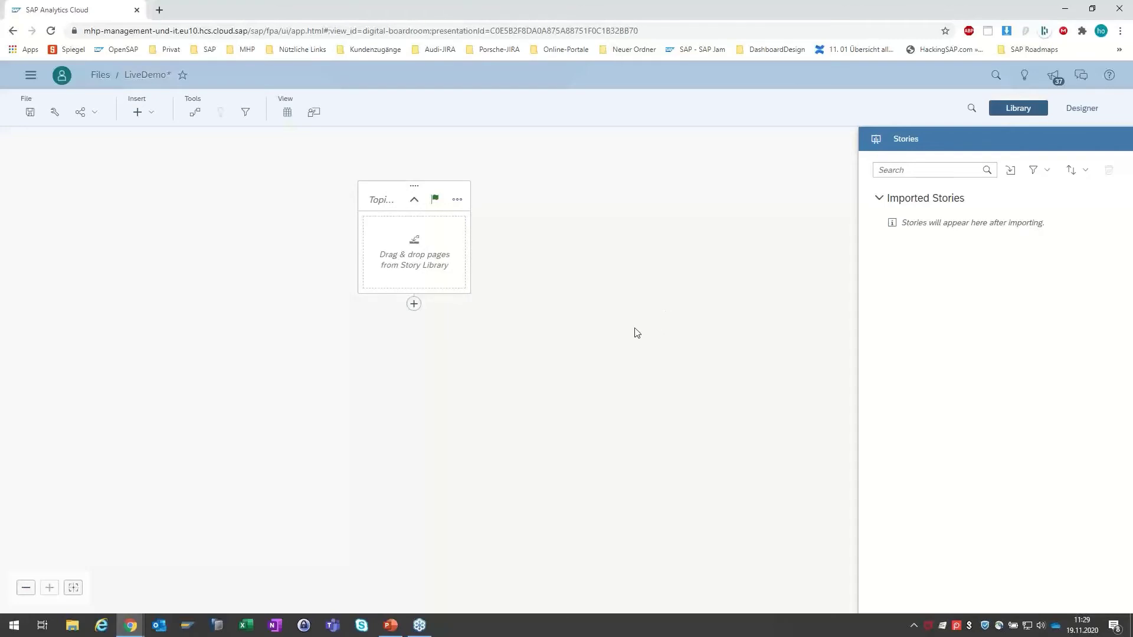
pyautogui.moveTo(591, 328); pyautogui.dragTo(624, 334)
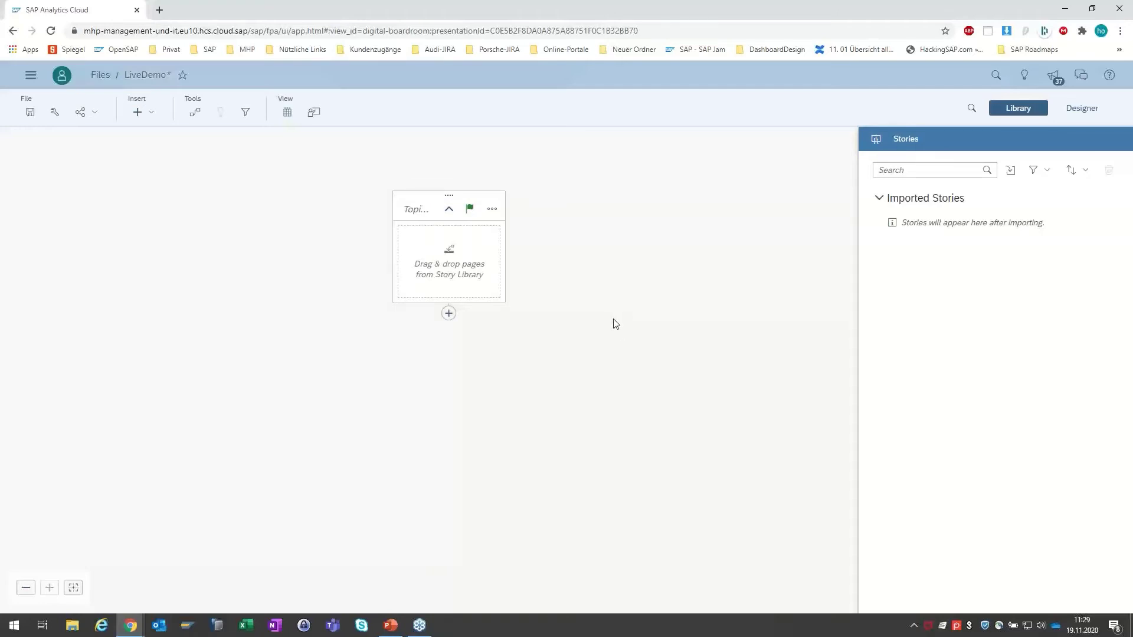
# Step: Open the bookmarked SAC (neu) page from the MHP SAC folder in a new browser tab
pyautogui.click(159, 10)
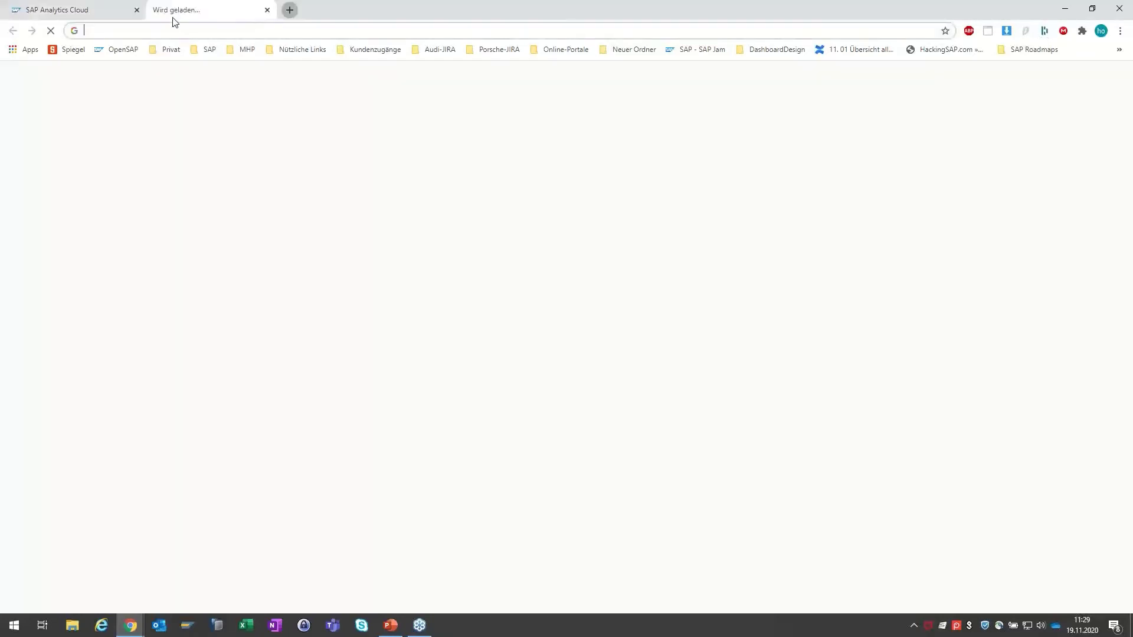
pyautogui.click(243, 49)
pyautogui.moveTo(304, 217)
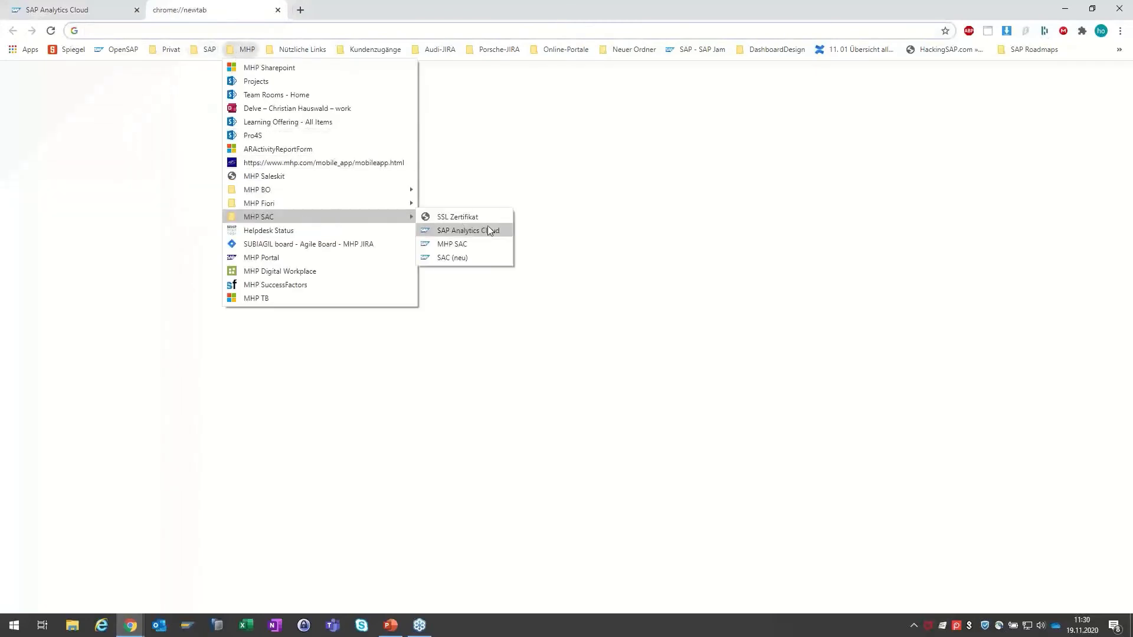
pyautogui.click(476, 257)
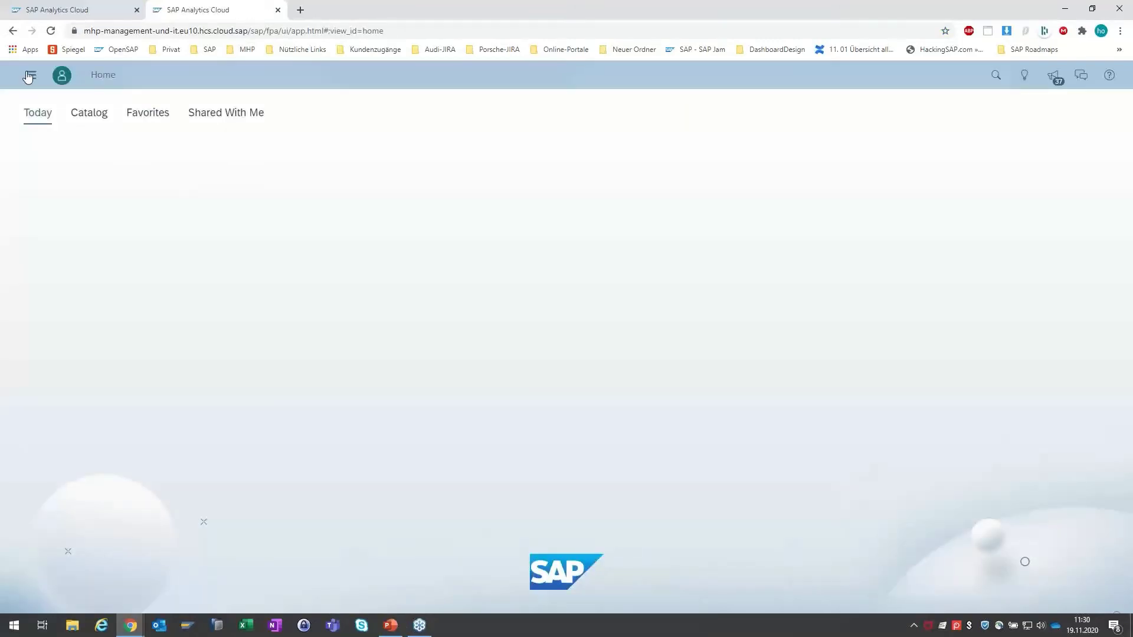
# Step: Browse the files to the folder Public / 00 Demolandschaft / 10 Digital Boardroom / 01 Stories
pyautogui.click(27, 76)
pyautogui.moveTo(62, 165)
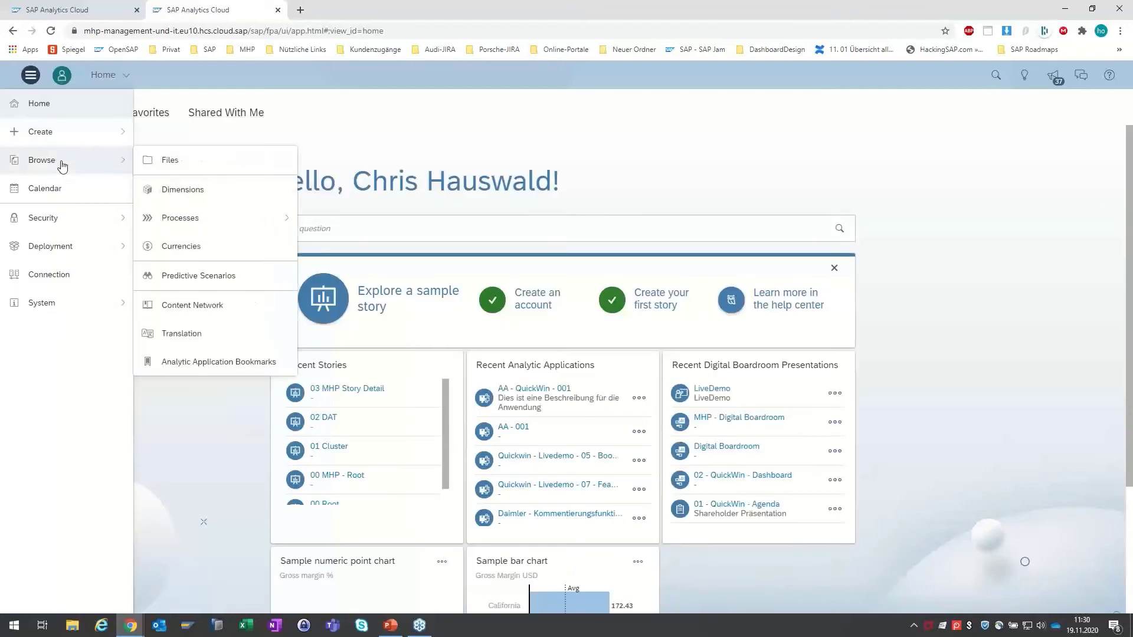
pyautogui.click(193, 165)
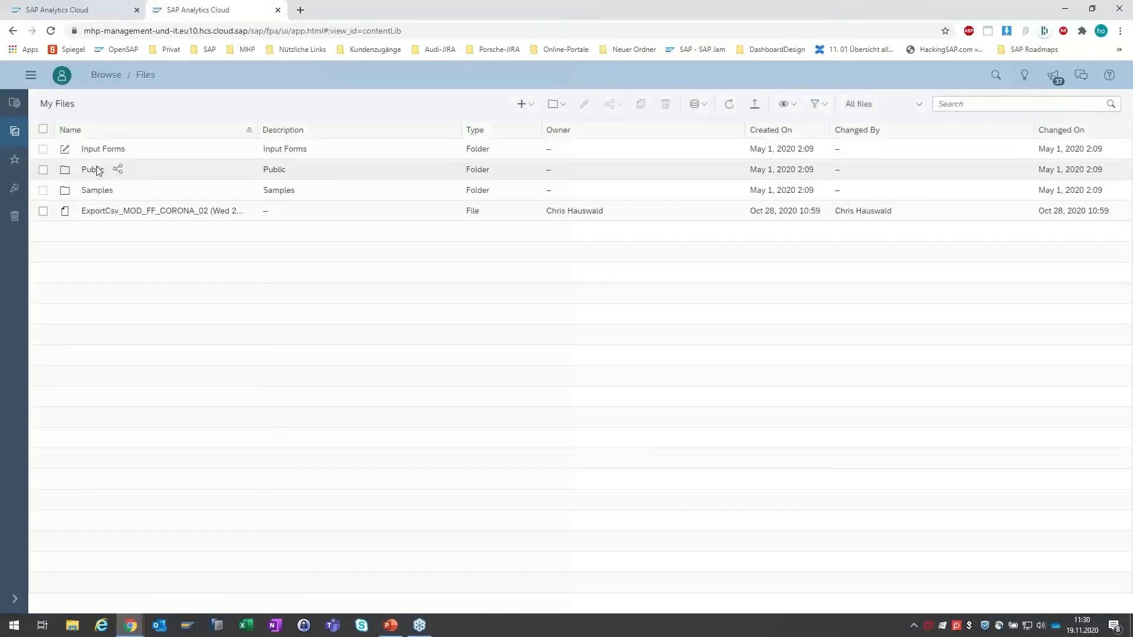
pyautogui.click(95, 170)
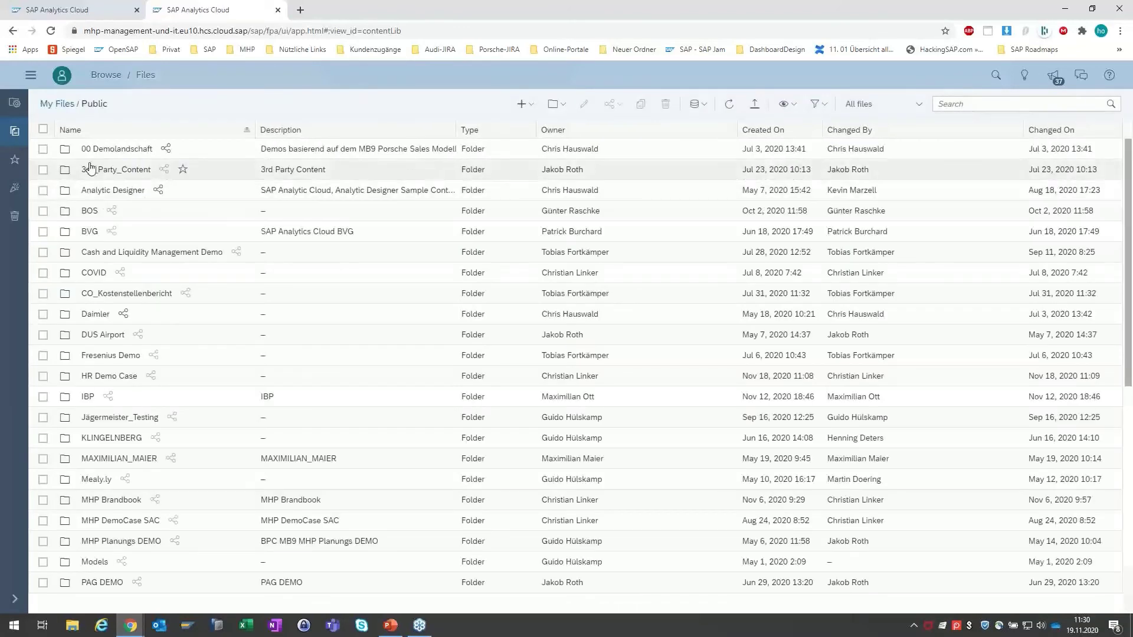
pyautogui.click(96, 155)
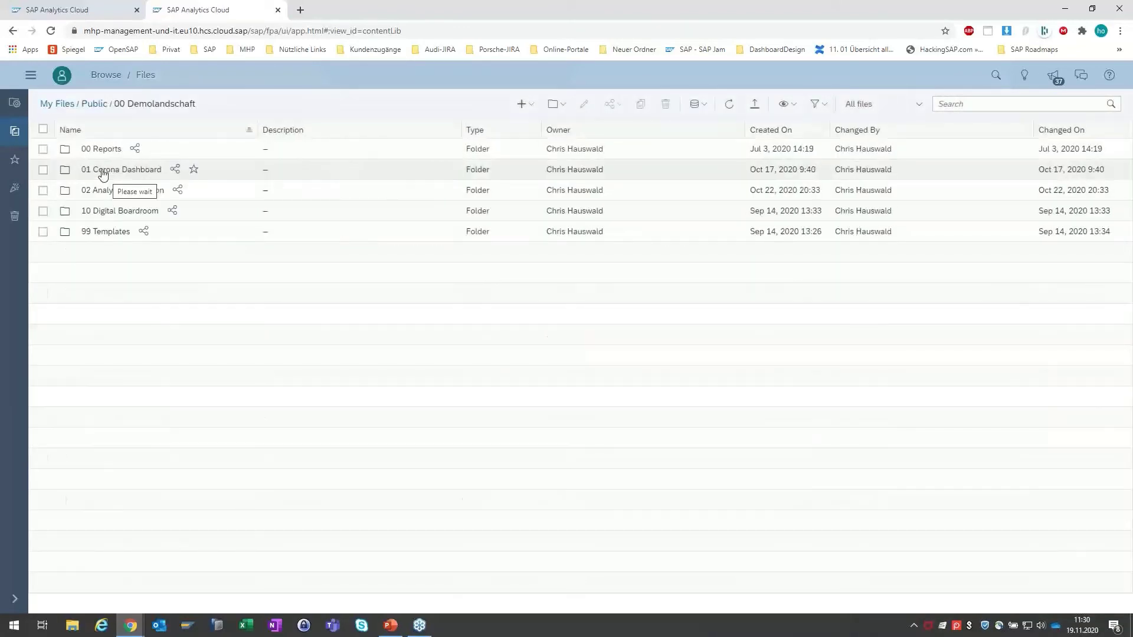
pyautogui.click(100, 212)
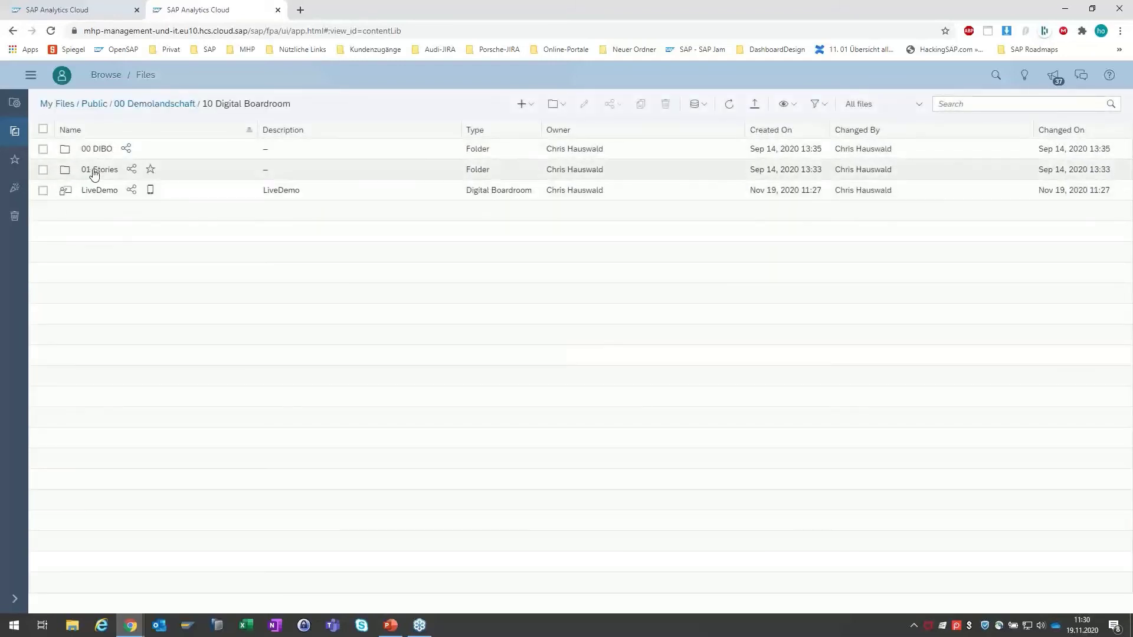
pyautogui.click(102, 176)
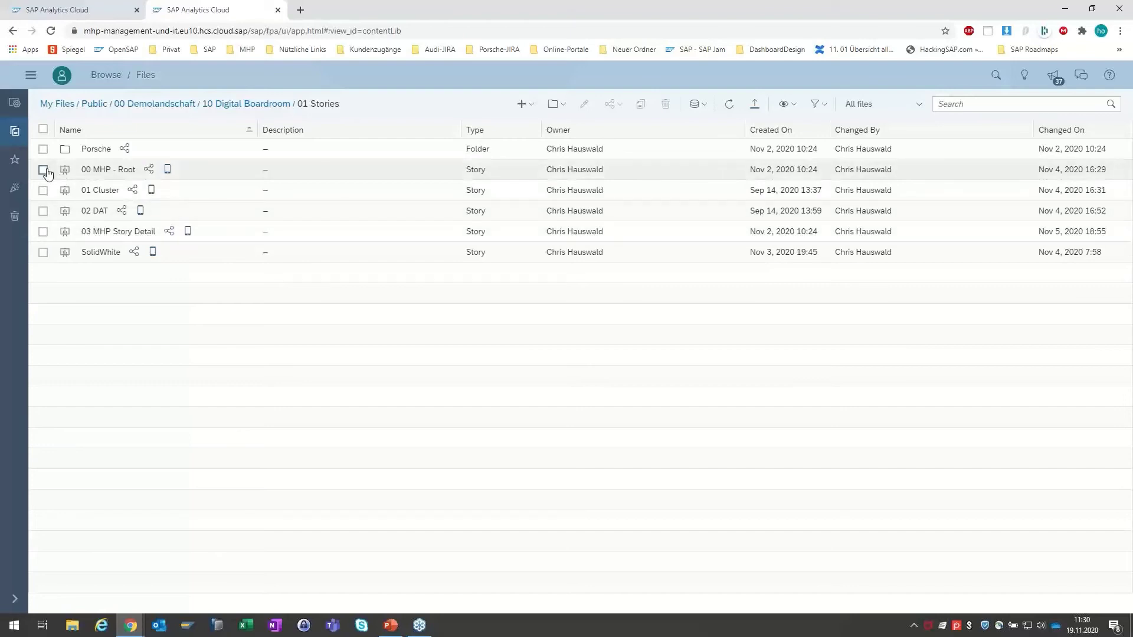
# Step: Examine the contents of the stories 00 MHP - Root and 01 Cluster, returning to the file list after each
pyautogui.click(93, 170)
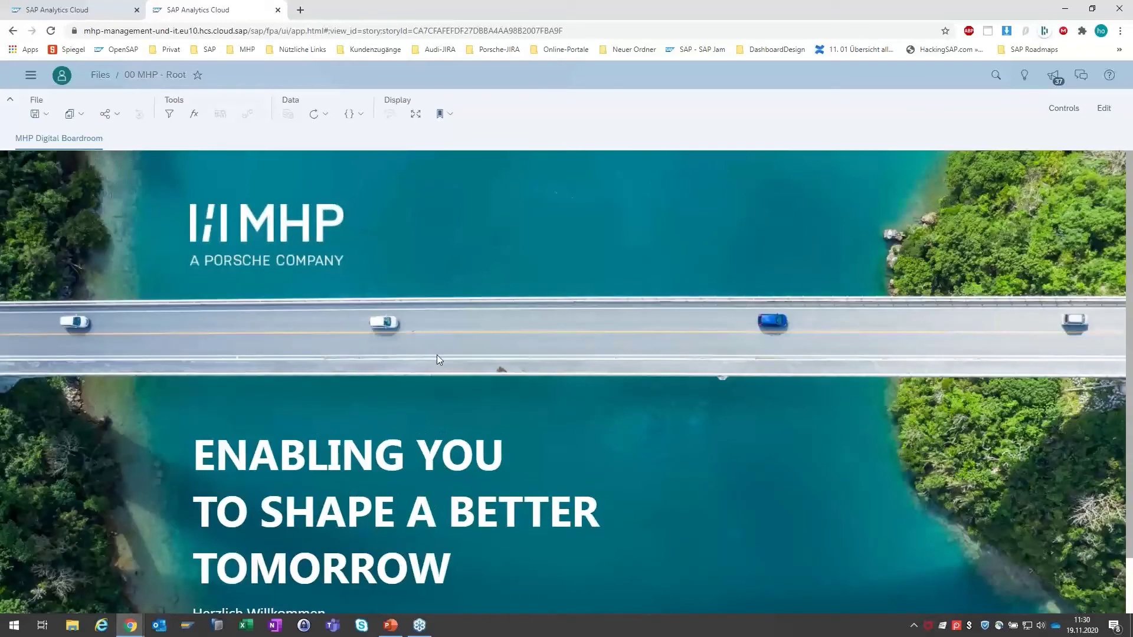
pyautogui.scroll(-2, 437, 354)
pyautogui.scroll(2, 437, 352)
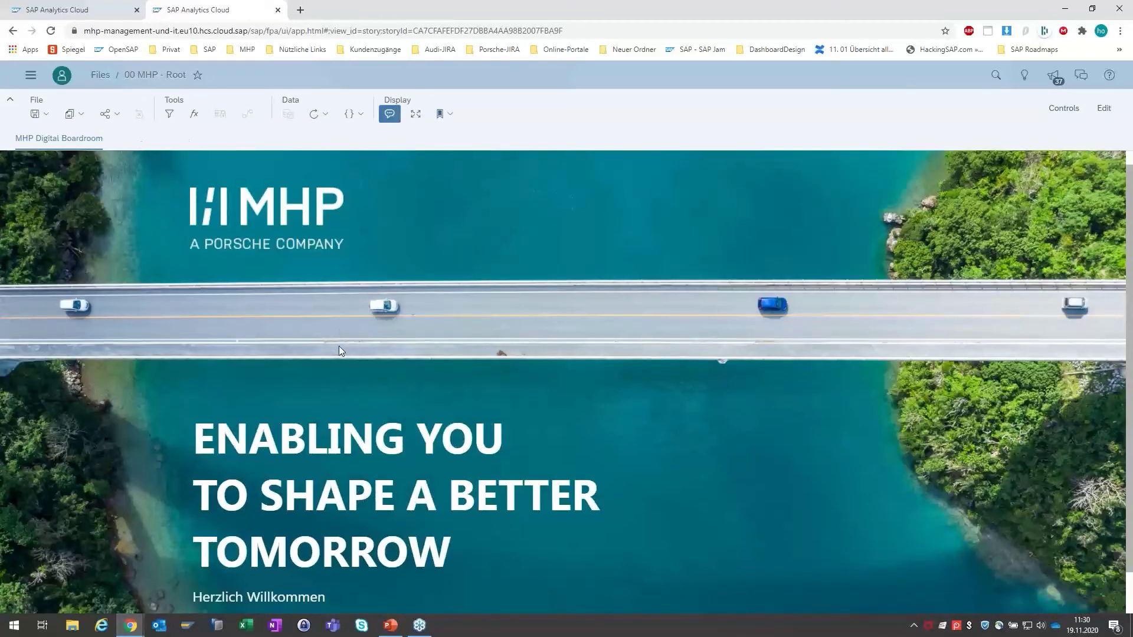
pyautogui.scroll(-2, 338, 345)
pyautogui.scroll(2, 321, 329)
pyautogui.click(98, 76)
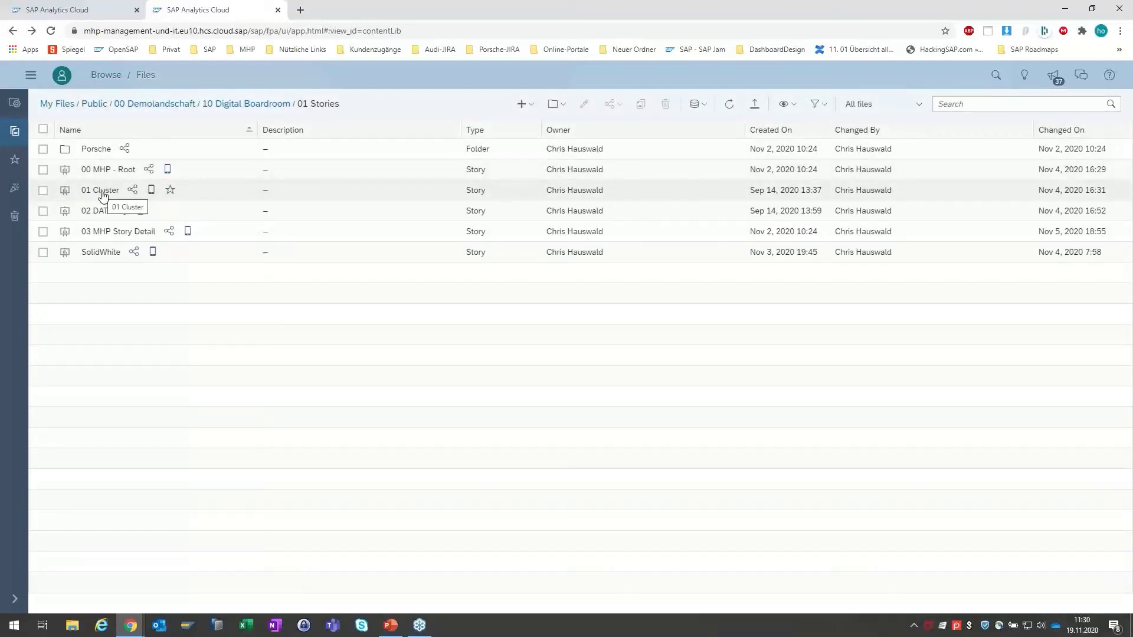
pyautogui.click(100, 190)
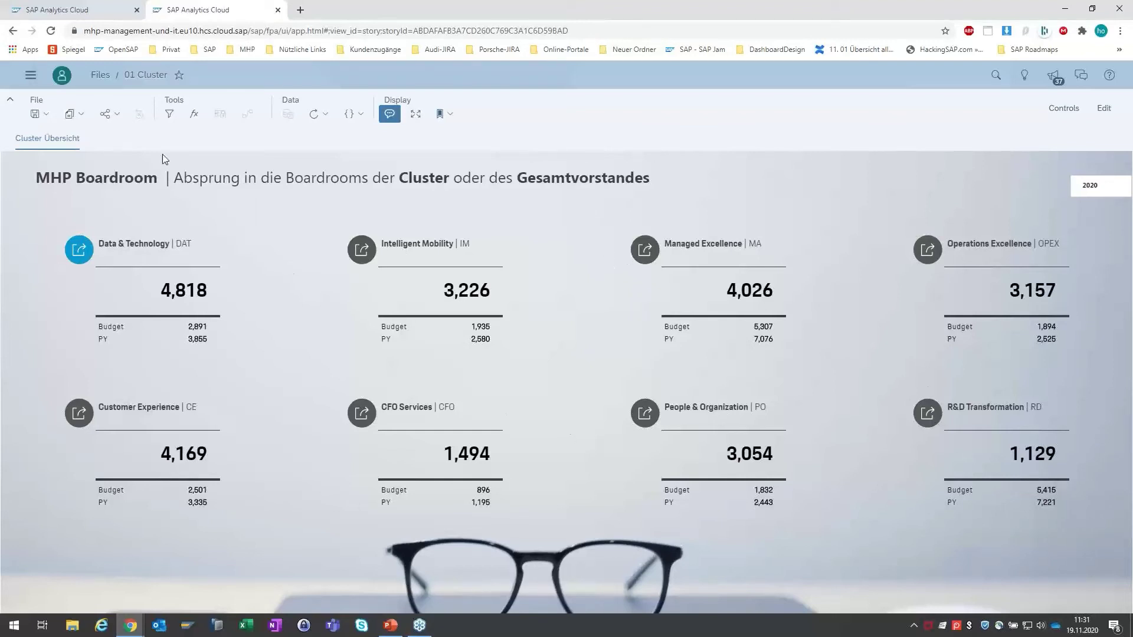
pyautogui.click(13, 30)
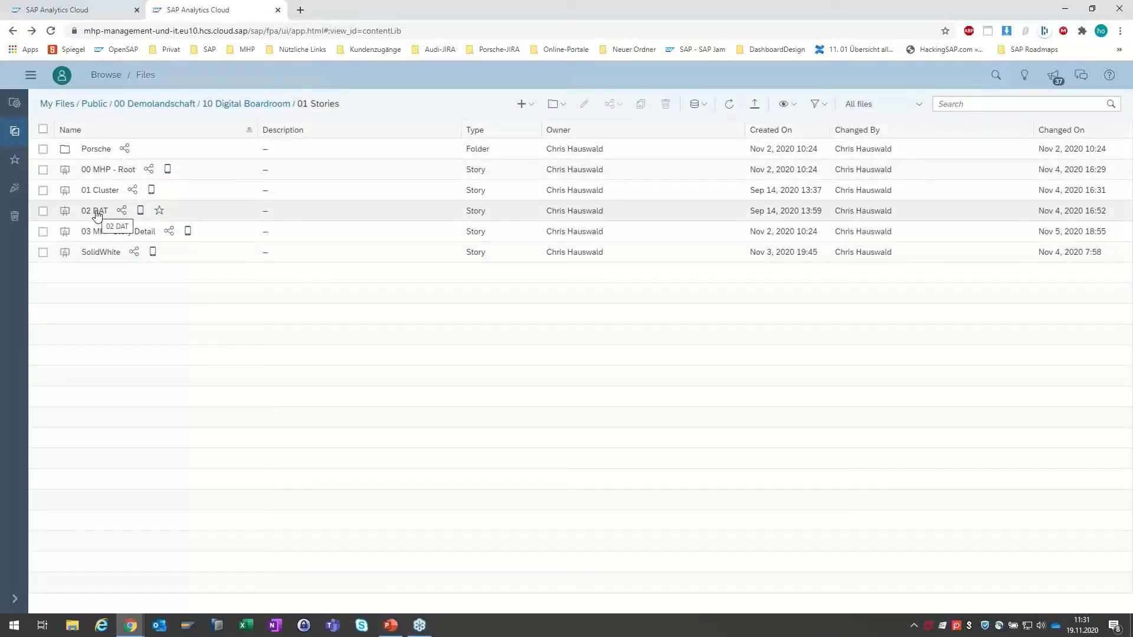
# Step: Examine the 02 DAT story by filtering out 2020 and viewing its Bilanz page, then return to the file list
pyautogui.click(95, 212)
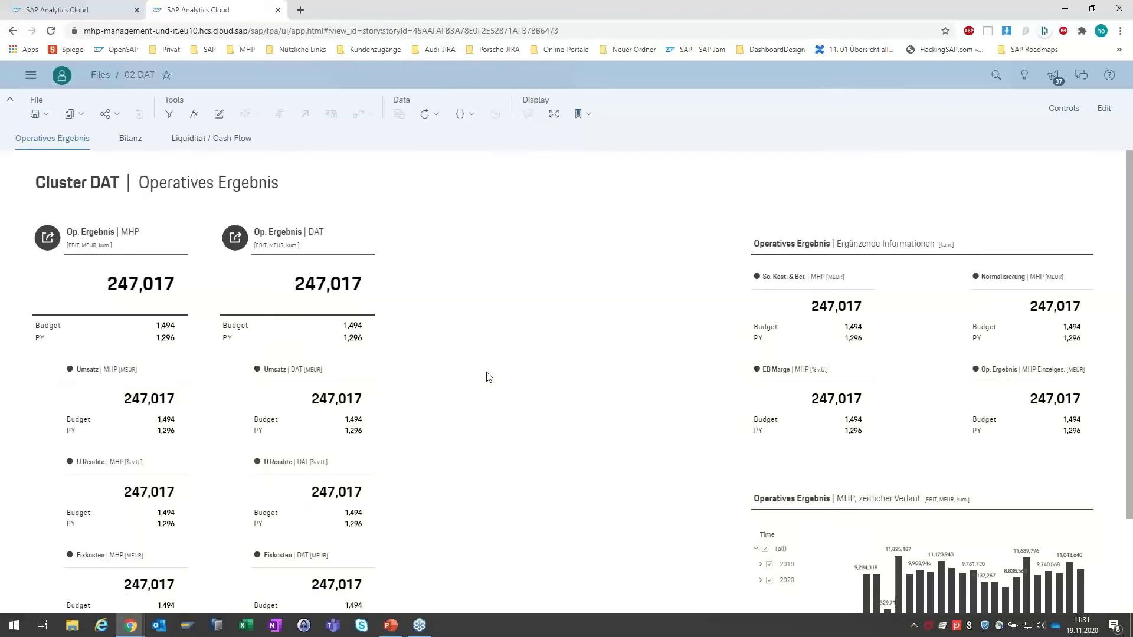
pyautogui.scroll(-1, 536, 315)
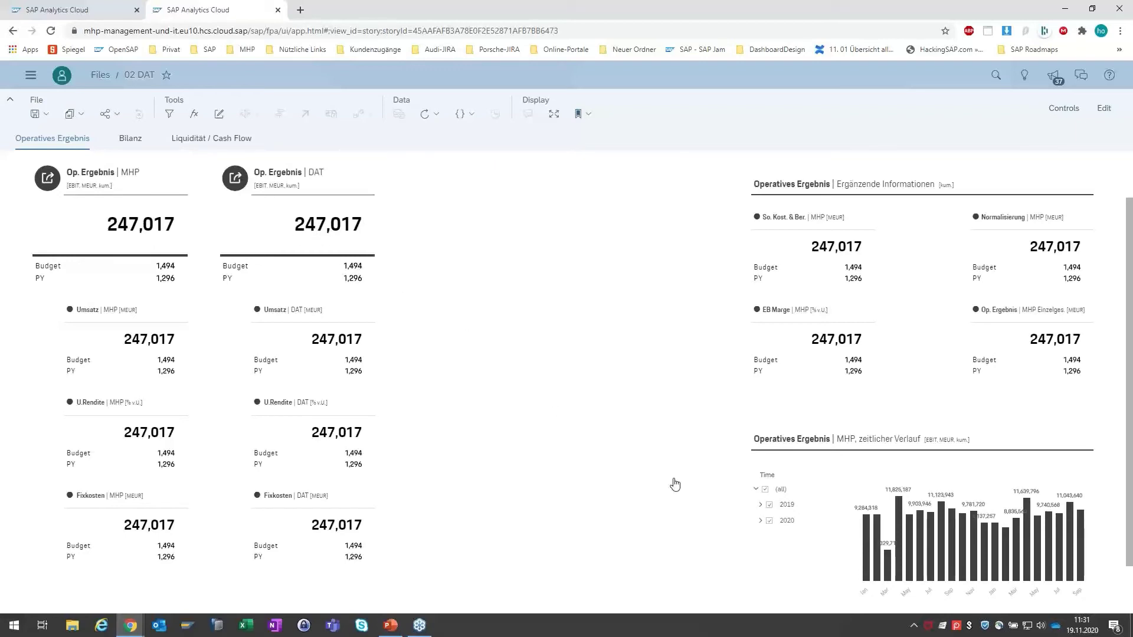
pyautogui.click(769, 521)
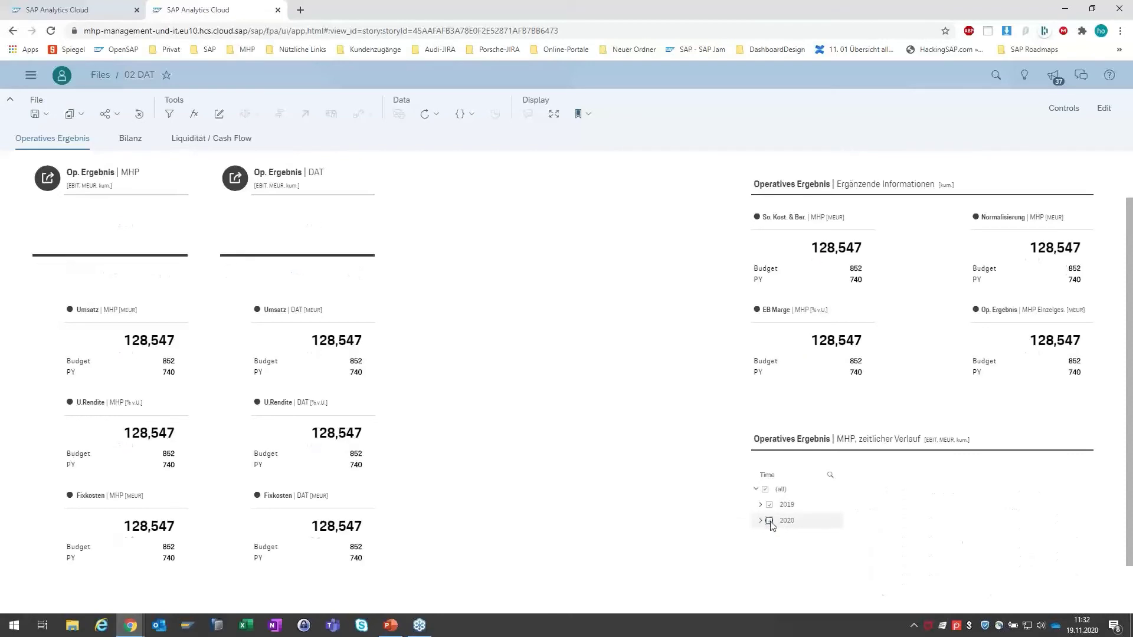
pyautogui.click(121, 140)
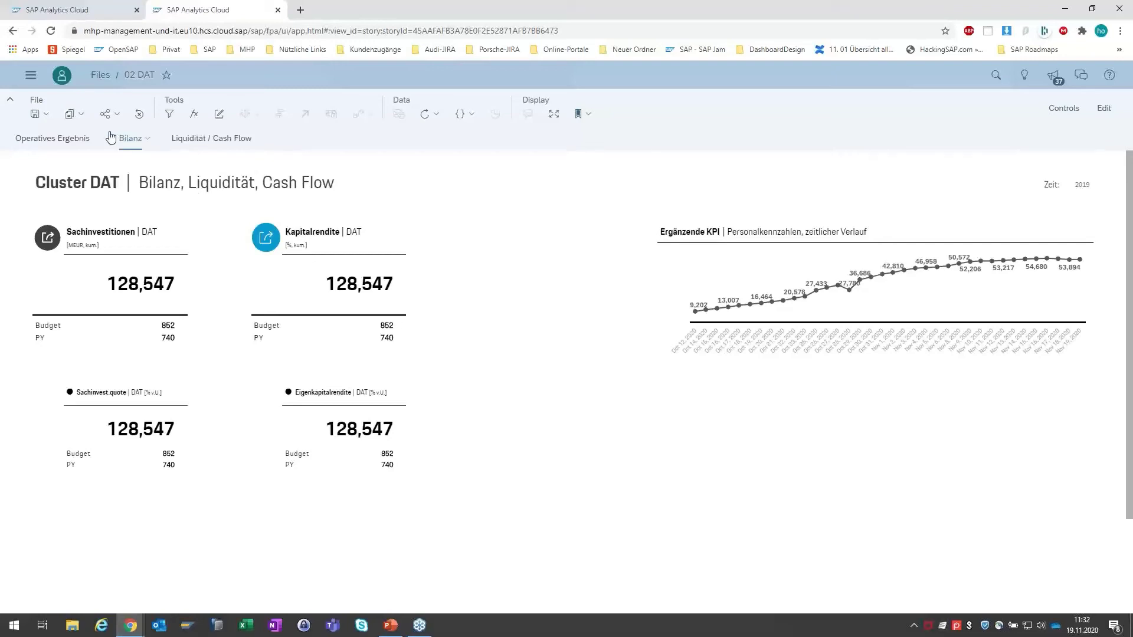
pyautogui.click(12, 34)
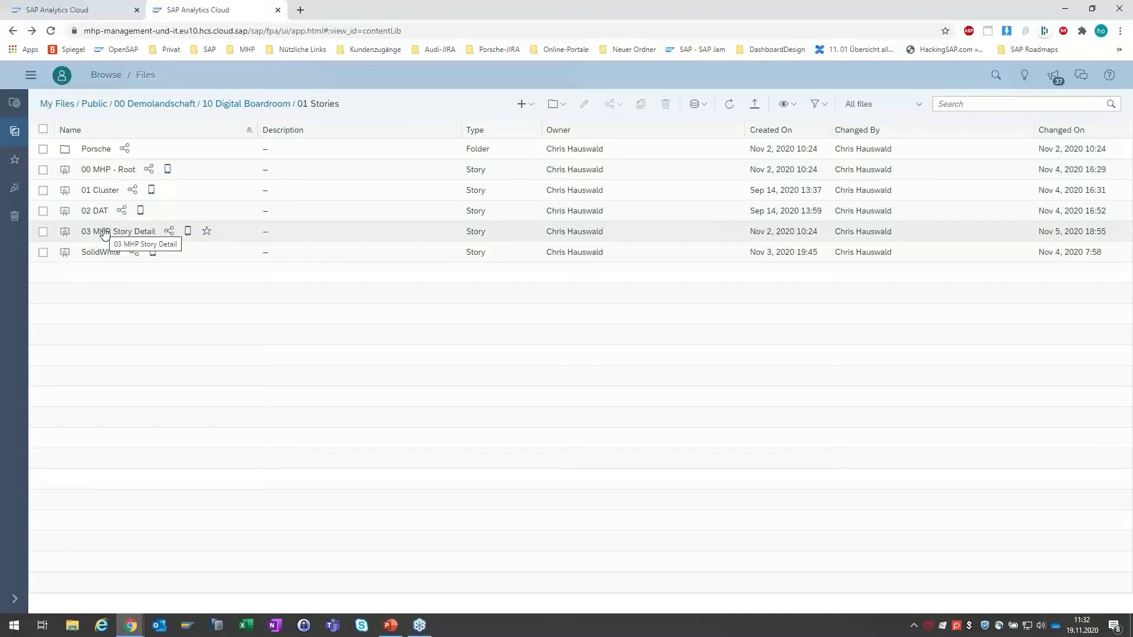
# Step: Open the 03 MHP Story Detail story and compare the chart's bars for November 4 and October 23, 2020
pyautogui.click(104, 232)
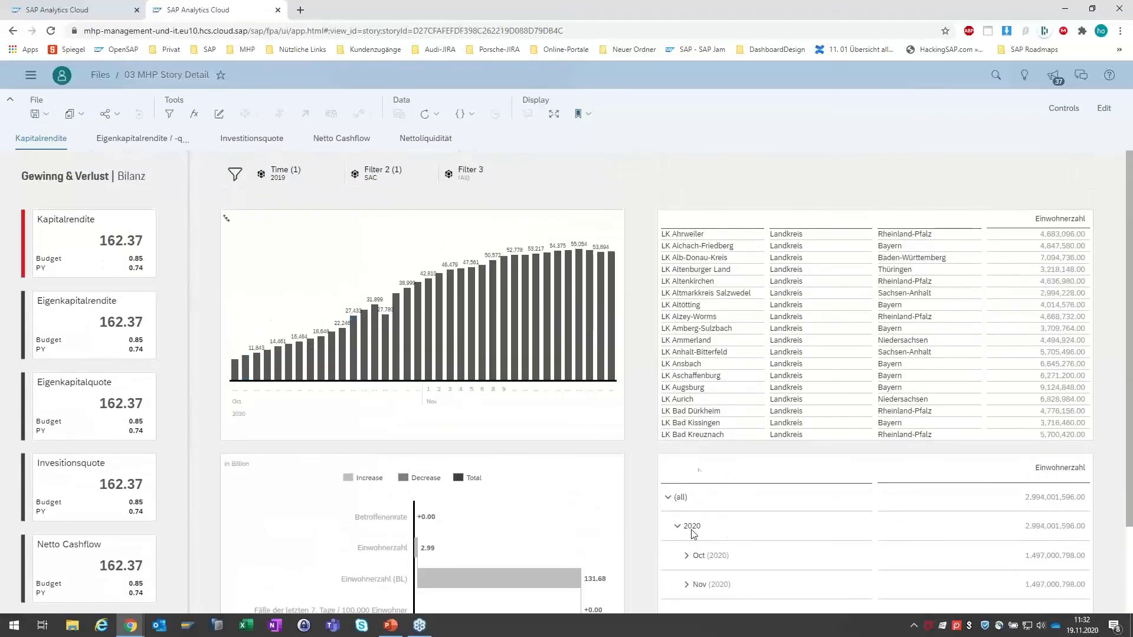
pyautogui.click(460, 319)
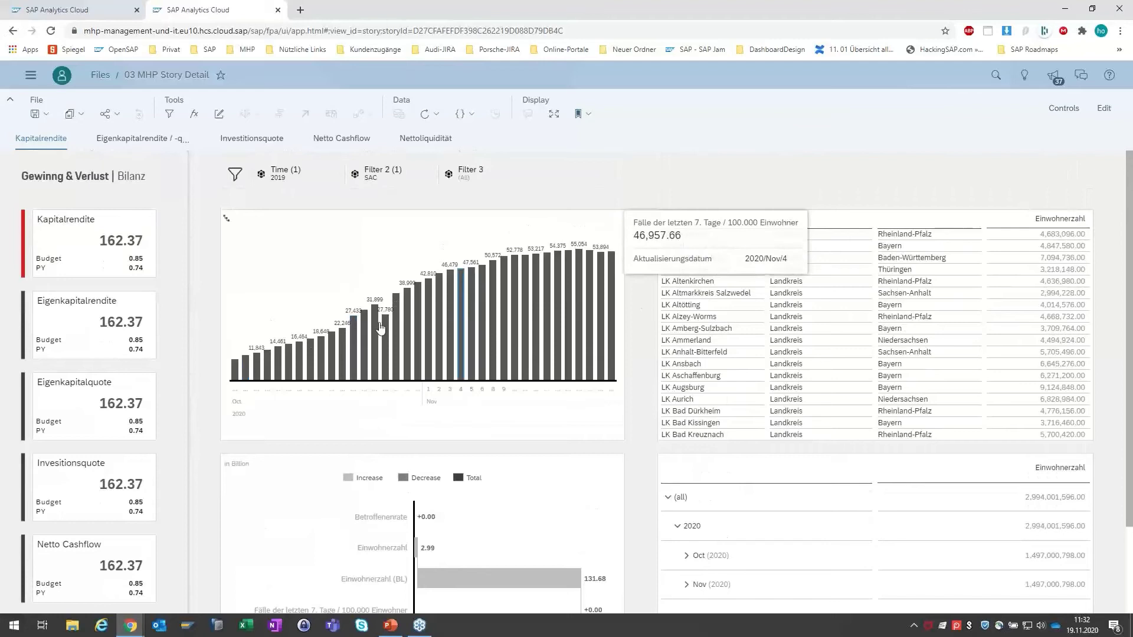
pyautogui.keyDown('ctrl'); pyautogui.click(342, 334); pyautogui.keyUp('ctrl')
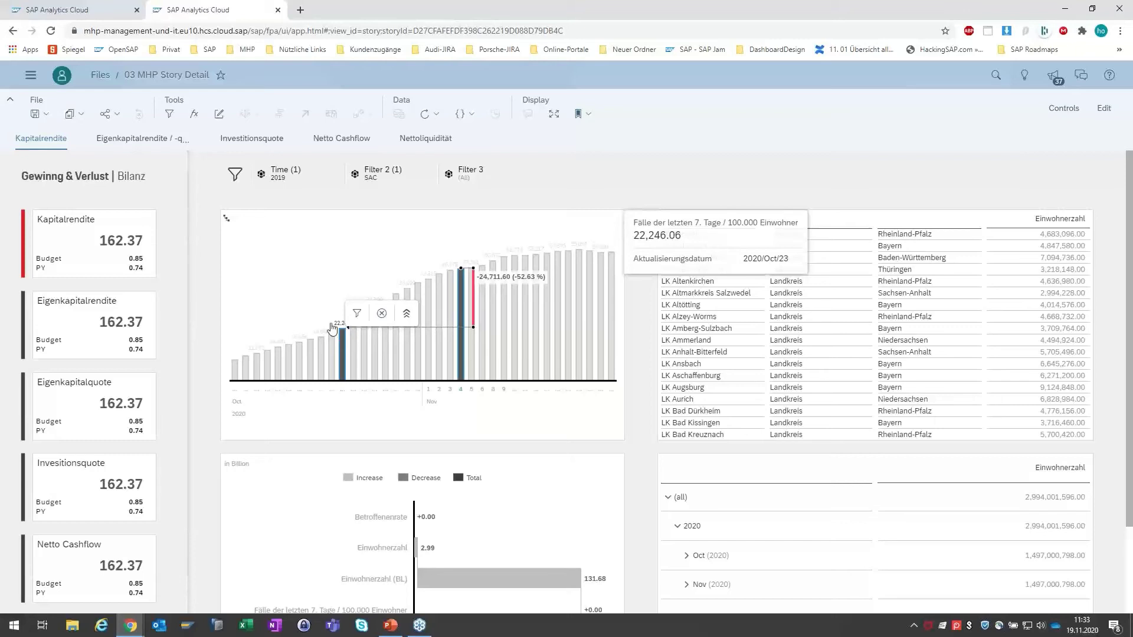
# Step: Return to the LiveDemo boardroom and browse the story import to Public / 00 Demolandschaft / 10 Digital Boardroom / 01 Stories
pyautogui.click(86, 16)
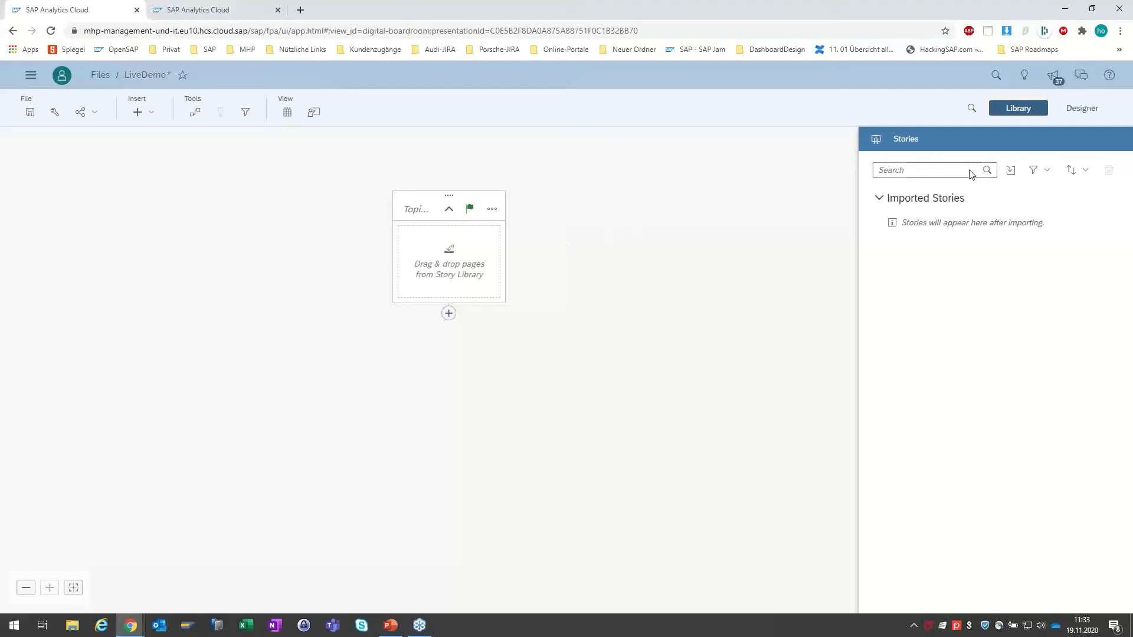
pyautogui.click(1011, 176)
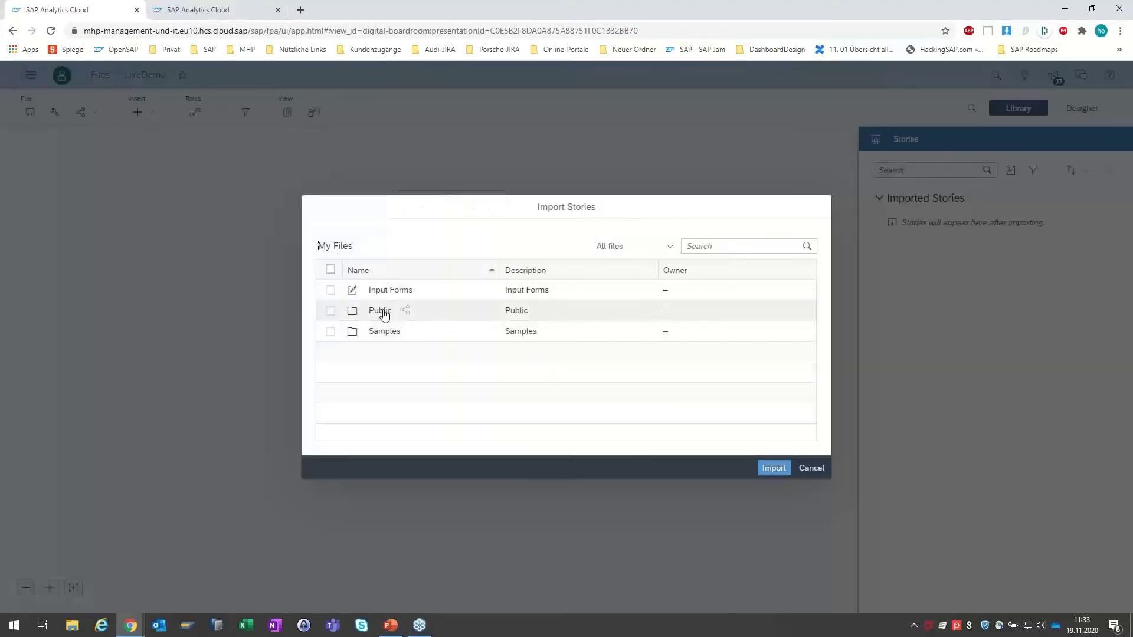
pyautogui.click(380, 311)
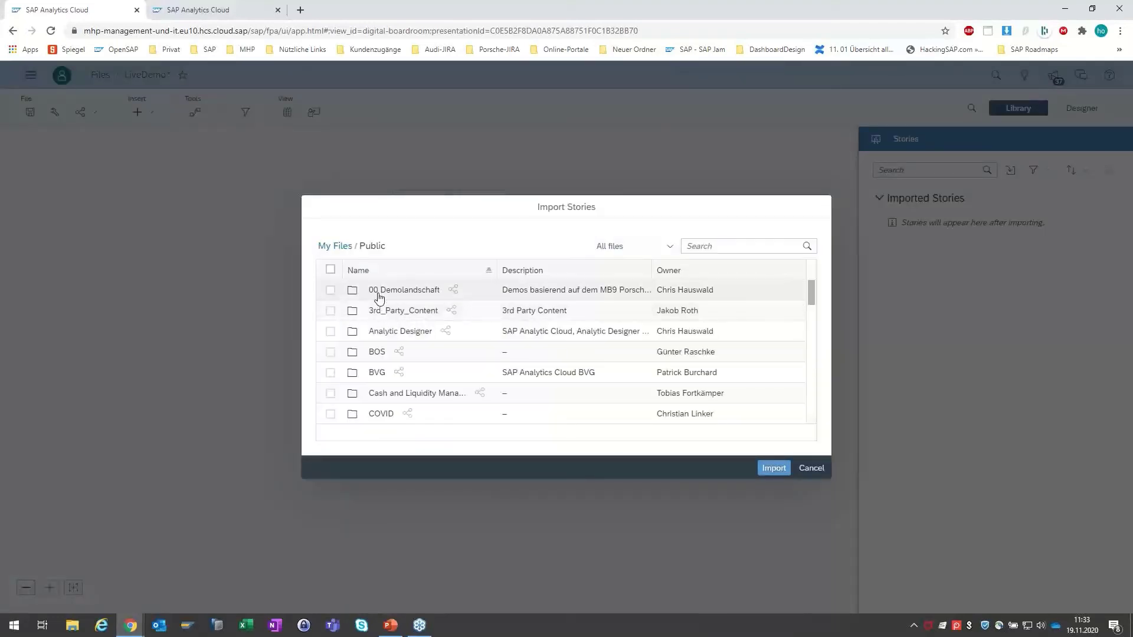
pyautogui.click(378, 292)
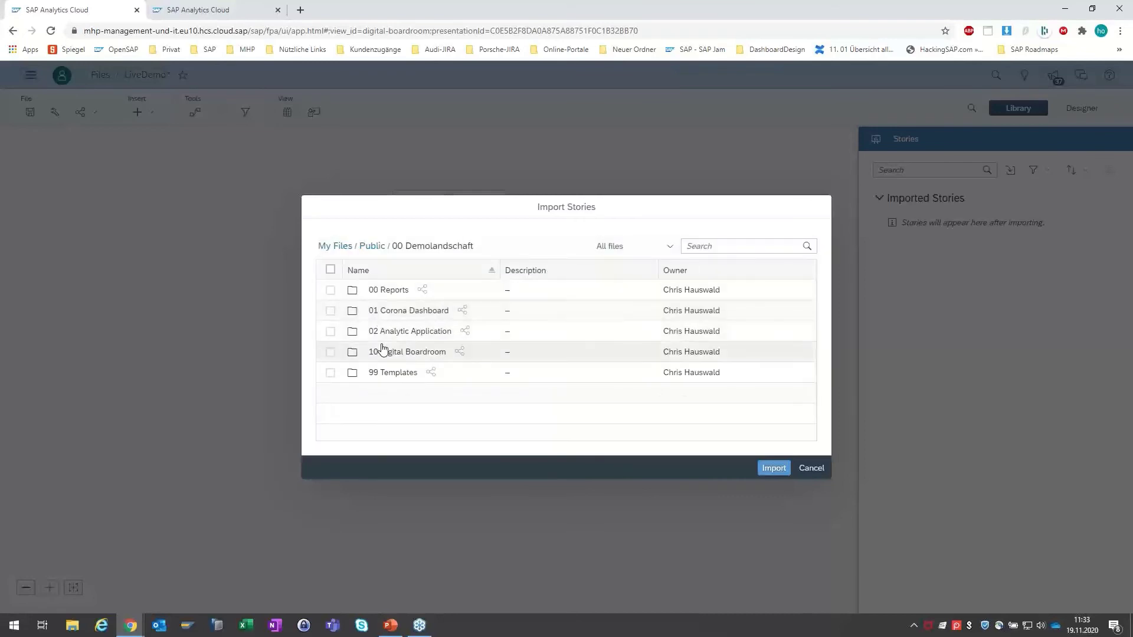
pyautogui.click(384, 352)
pyautogui.click(383, 311)
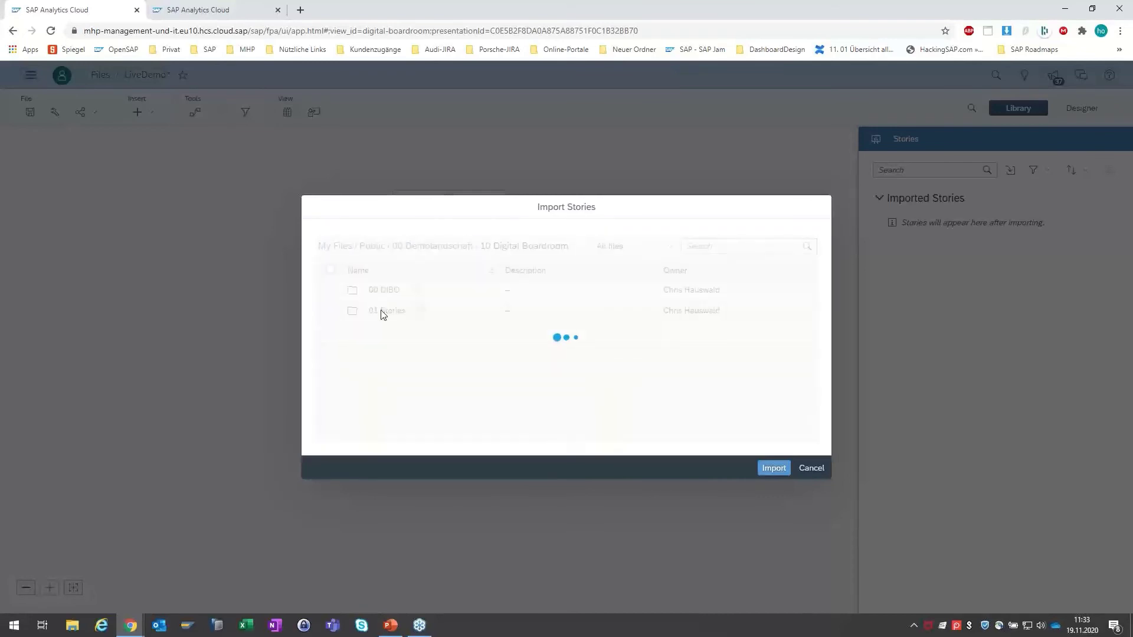
# Step: Import the stories 00 MHP - Root, 01 Cluster, 02 DAT and 03 MHP Story Detail into the library
pyautogui.click(330, 311)
pyautogui.click(331, 331)
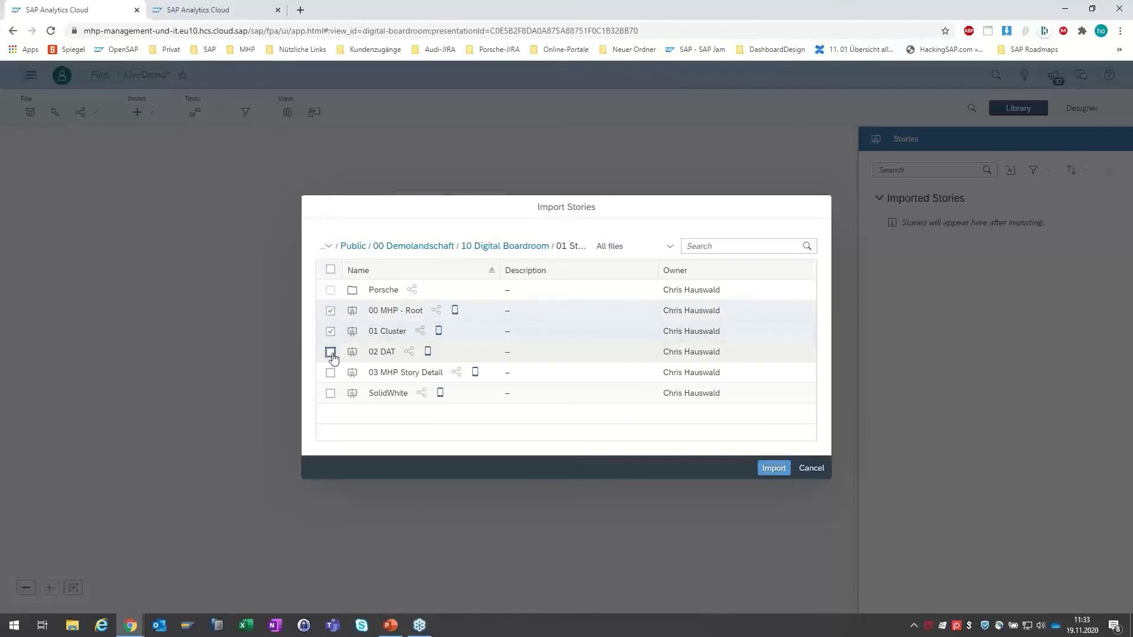
pyautogui.click(330, 352)
pyautogui.click(330, 373)
pyautogui.click(781, 469)
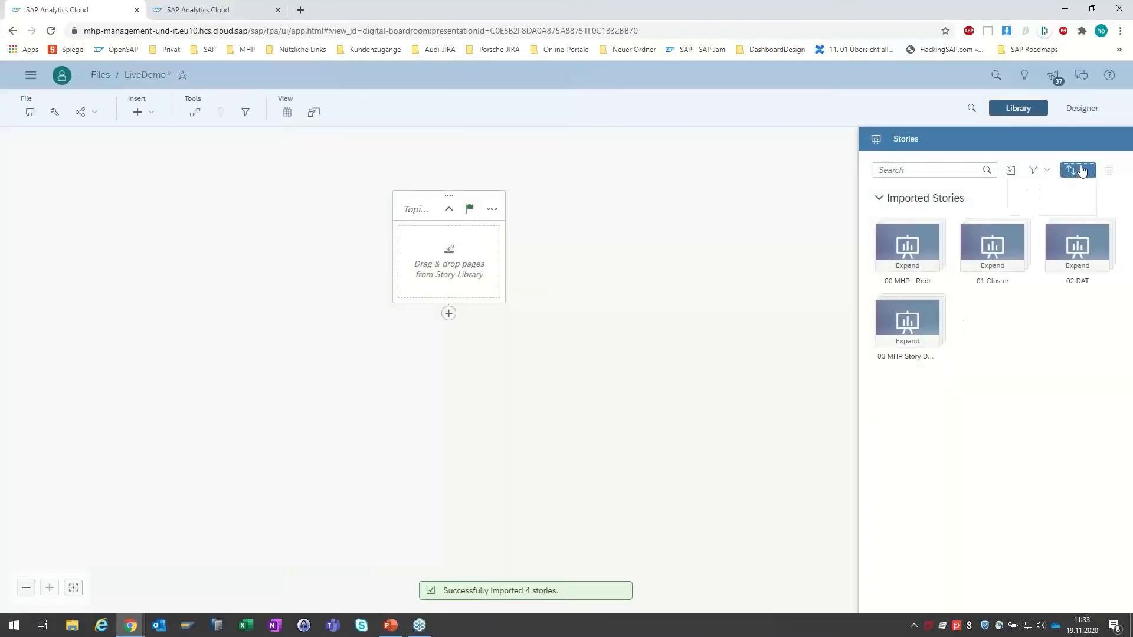
# Step: Check the library's sort options and expand the imported stories one after another to review their pages
pyautogui.click(1073, 170)
pyautogui.click(1033, 189)
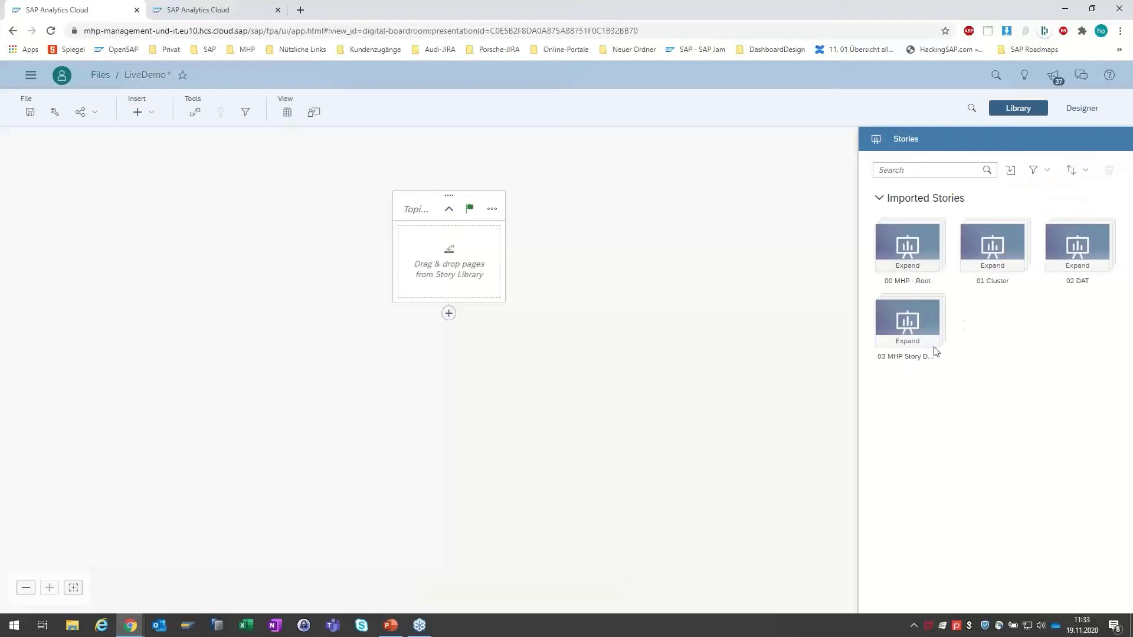
pyautogui.click(908, 265)
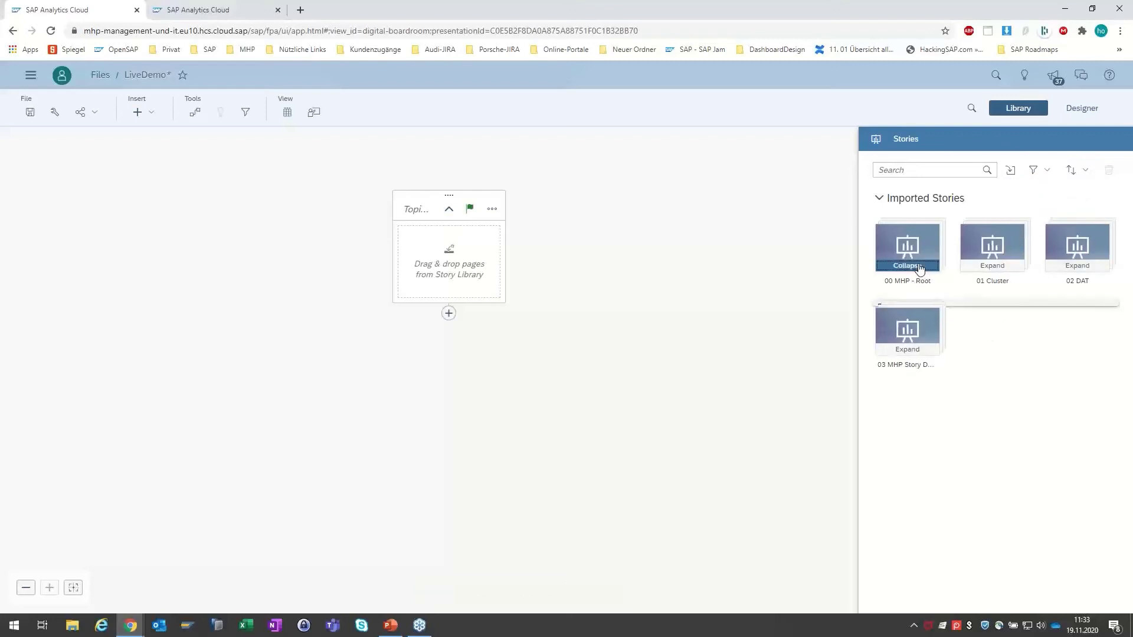
pyautogui.click(992, 265)
pyautogui.click(1077, 265)
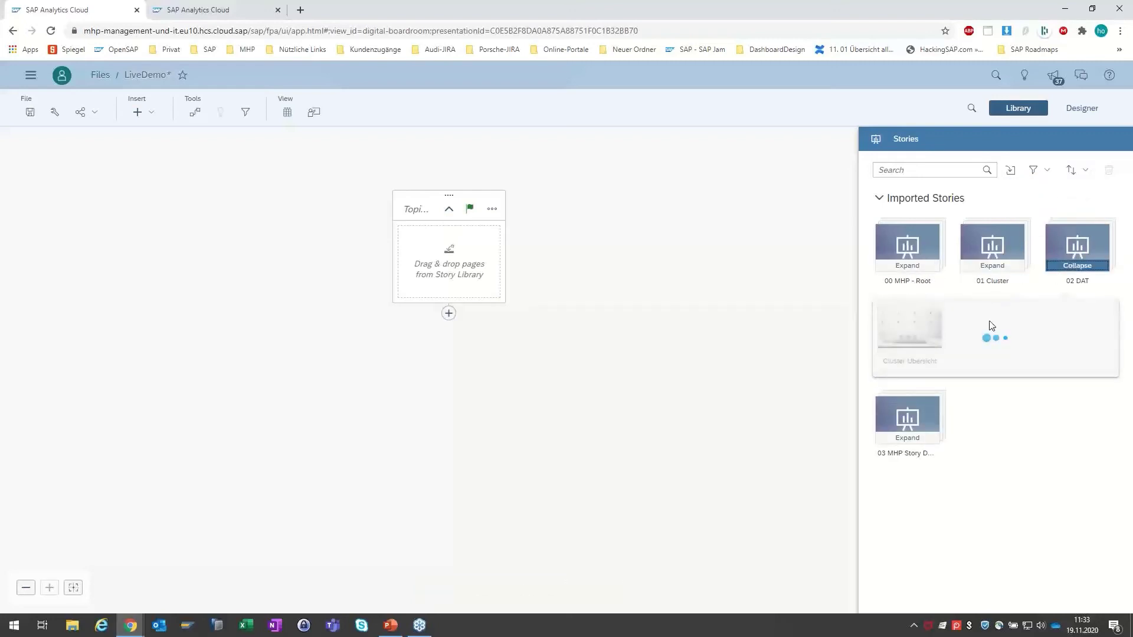
pyautogui.click(895, 441)
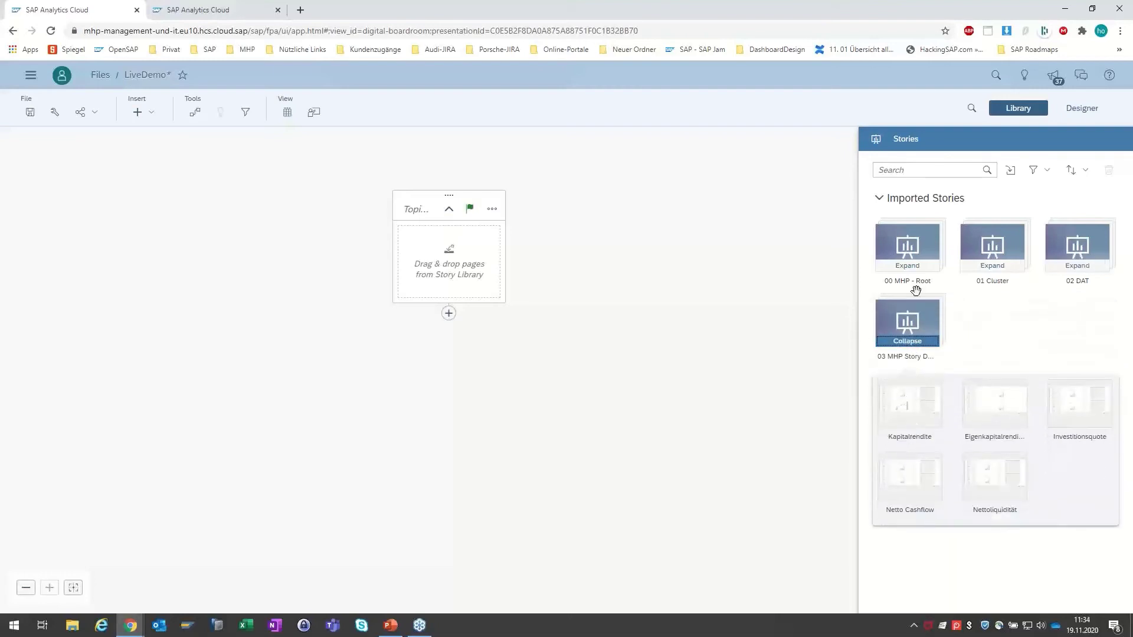
pyautogui.click(912, 266)
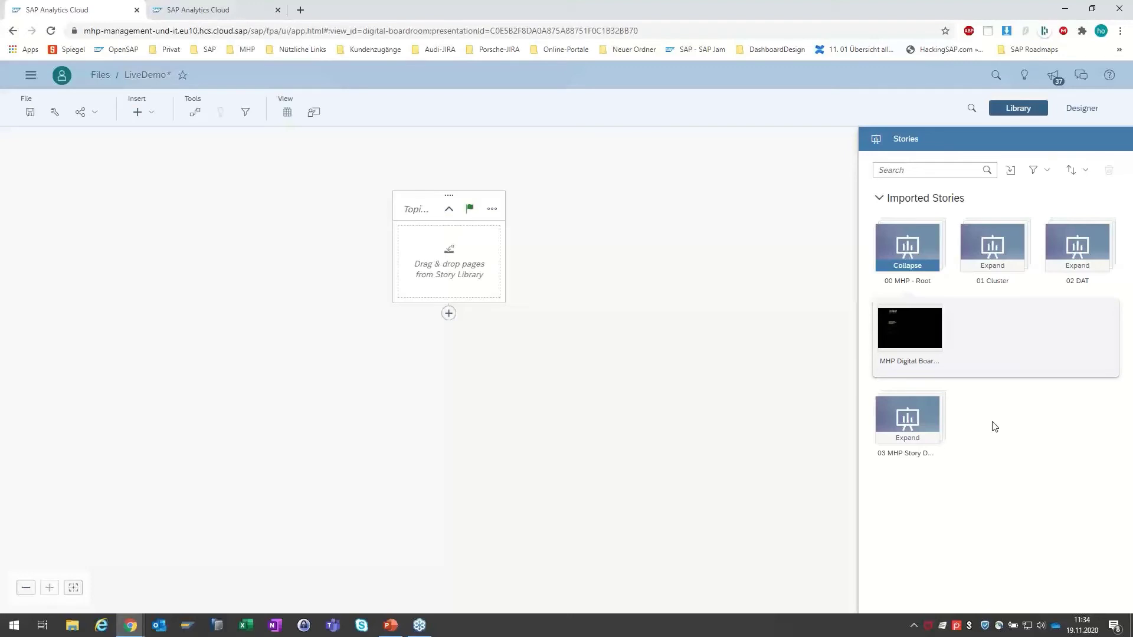
pyautogui.click(992, 266)
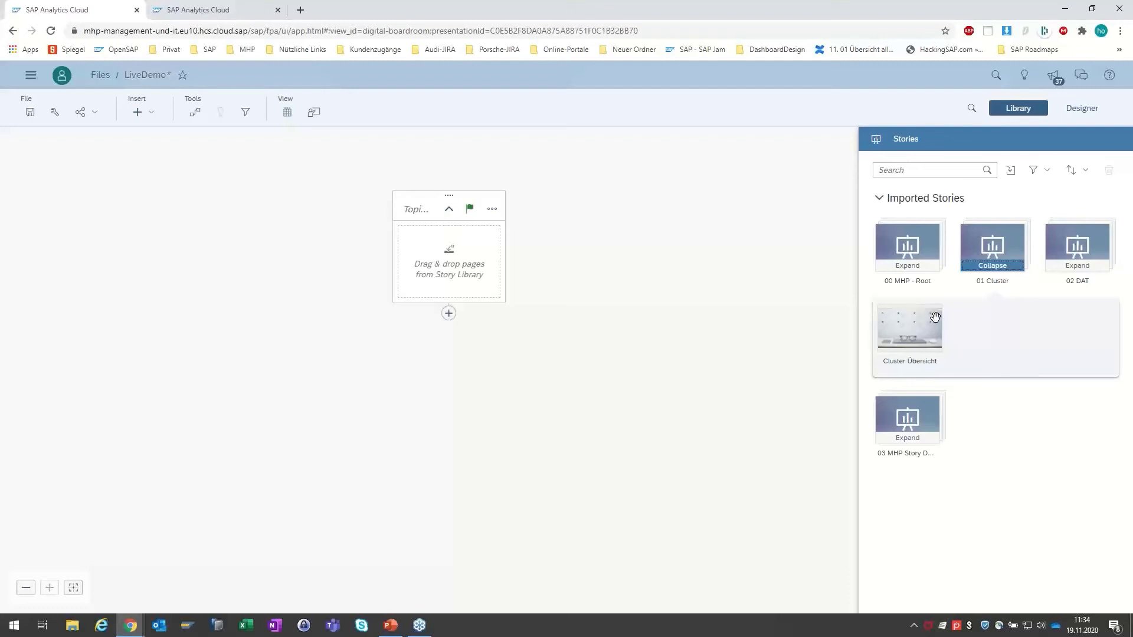
# Step: Place the MHP Digital Boardroom page from 00 MHP - Root in the start topic and check the library's story filter options
pyautogui.click(908, 265)
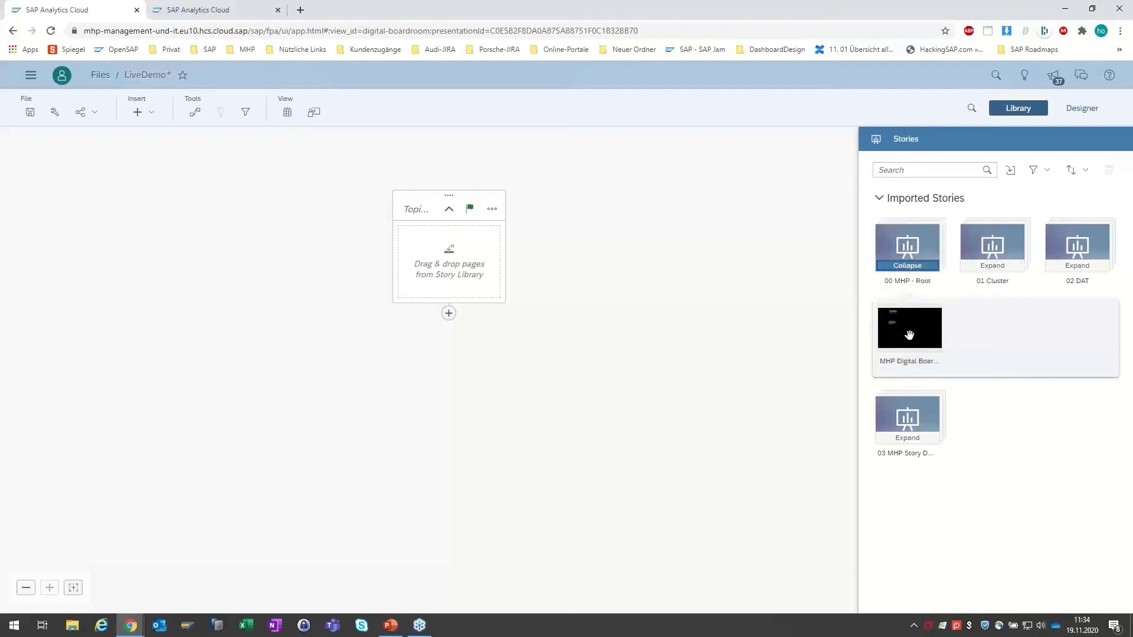
pyautogui.moveTo(908, 331); pyautogui.dragTo(498, 273)
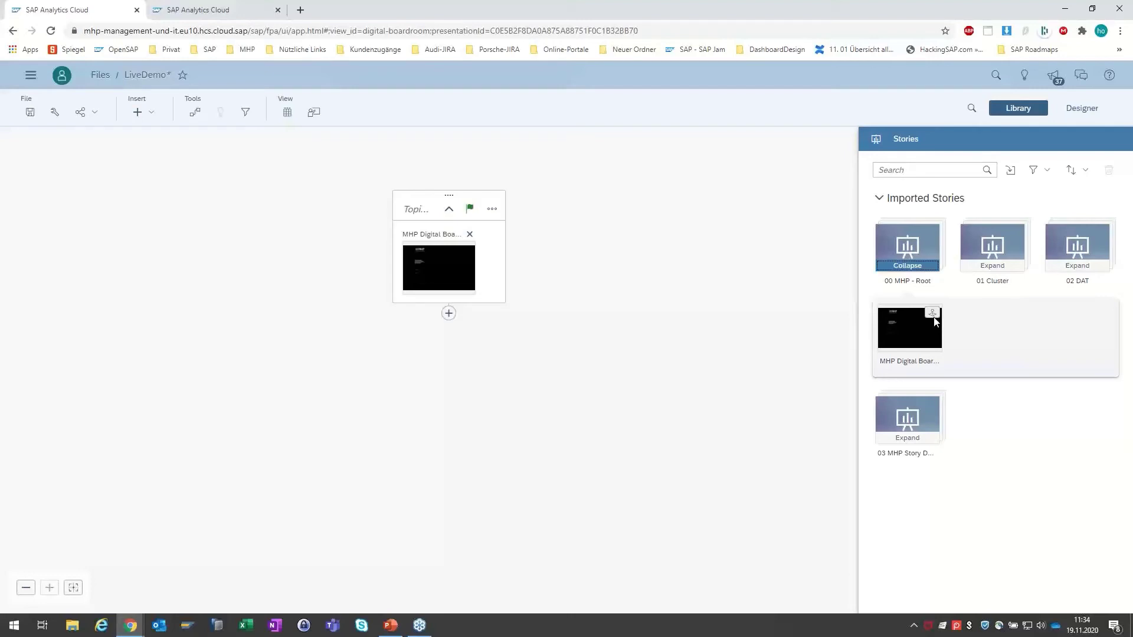
pyautogui.click(1038, 170)
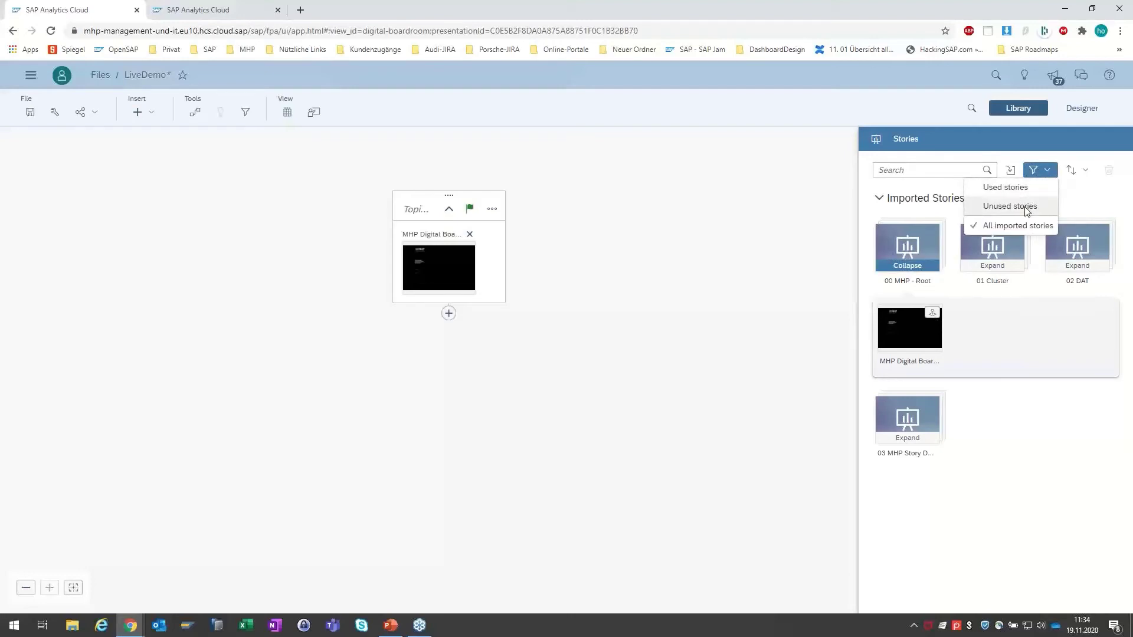
pyautogui.click(1030, 466)
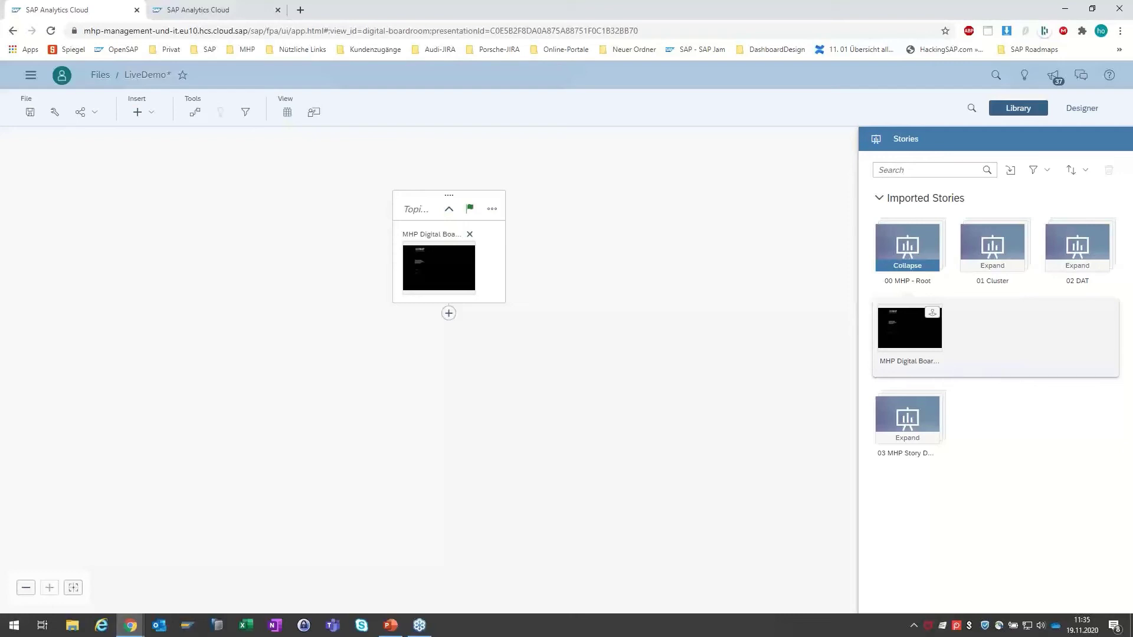
# Step: Reposition the start topic on the canvas and insert a new standalone topic
pyautogui.moveTo(449, 194); pyautogui.dragTo(390, 175)
pyautogui.click(152, 112)
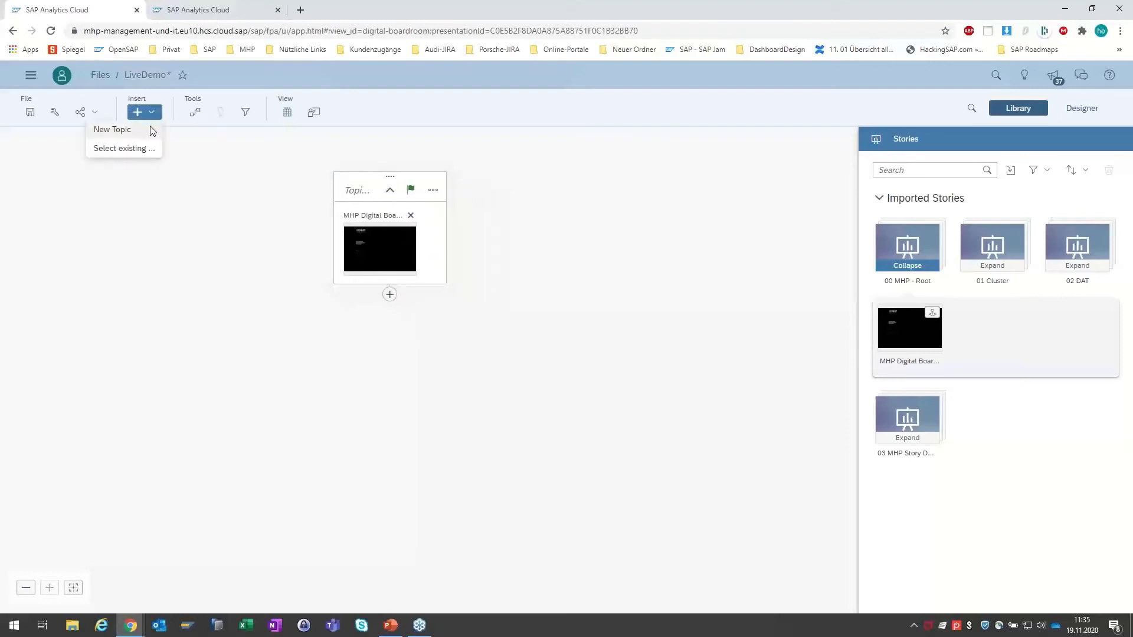
pyautogui.click(143, 135)
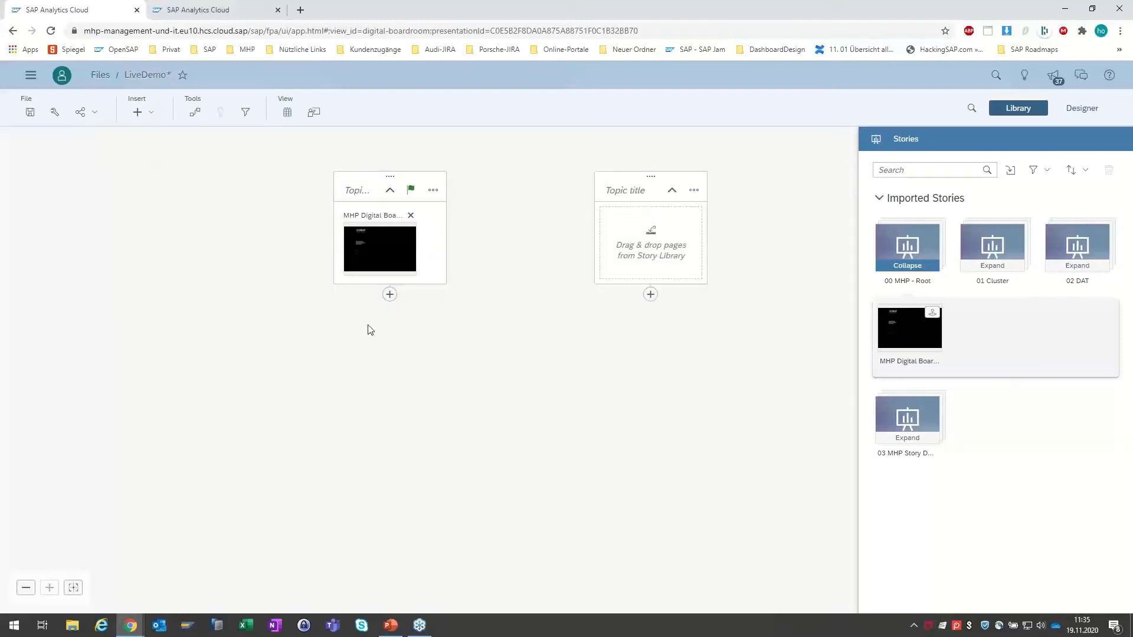
# Step: Add a subtopic to the start topic and attach the standalone topic beneath that subtopic
pyautogui.click(389, 295)
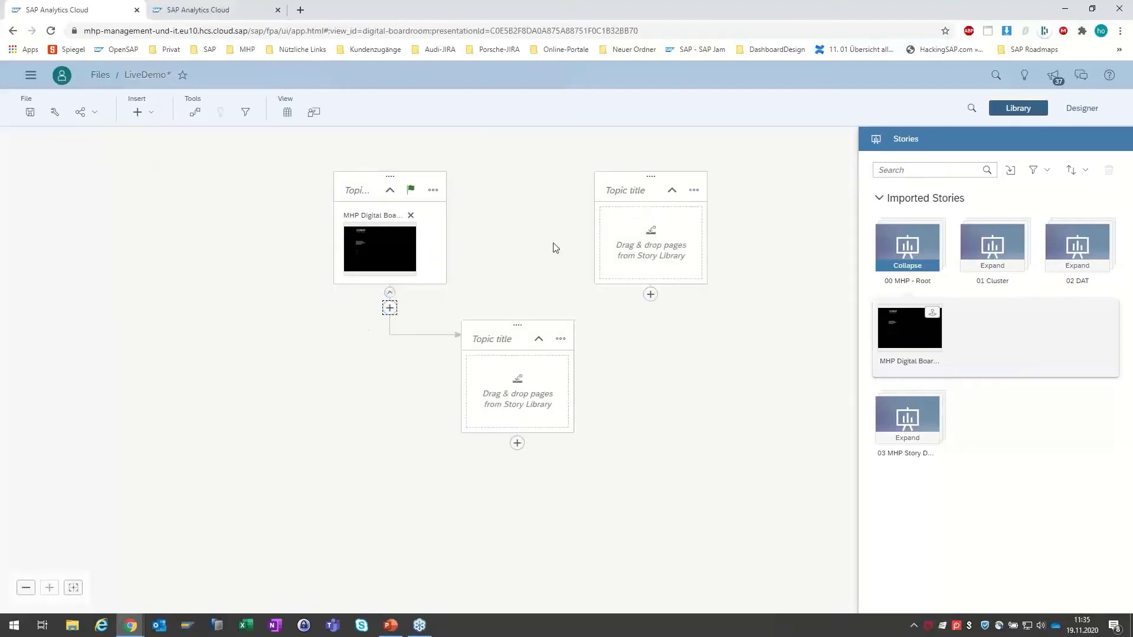
pyautogui.moveTo(614, 177); pyautogui.dragTo(520, 376)
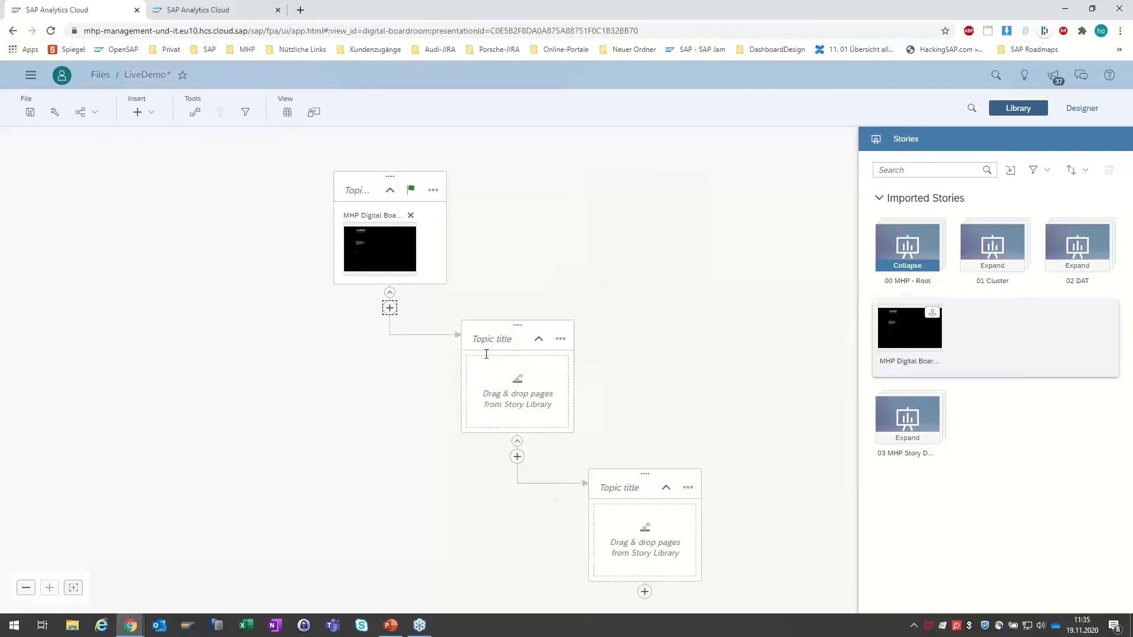
# Step: Delete the start topic's subtopic together with its child topic and insert a new standalone topic
pyautogui.click(561, 340)
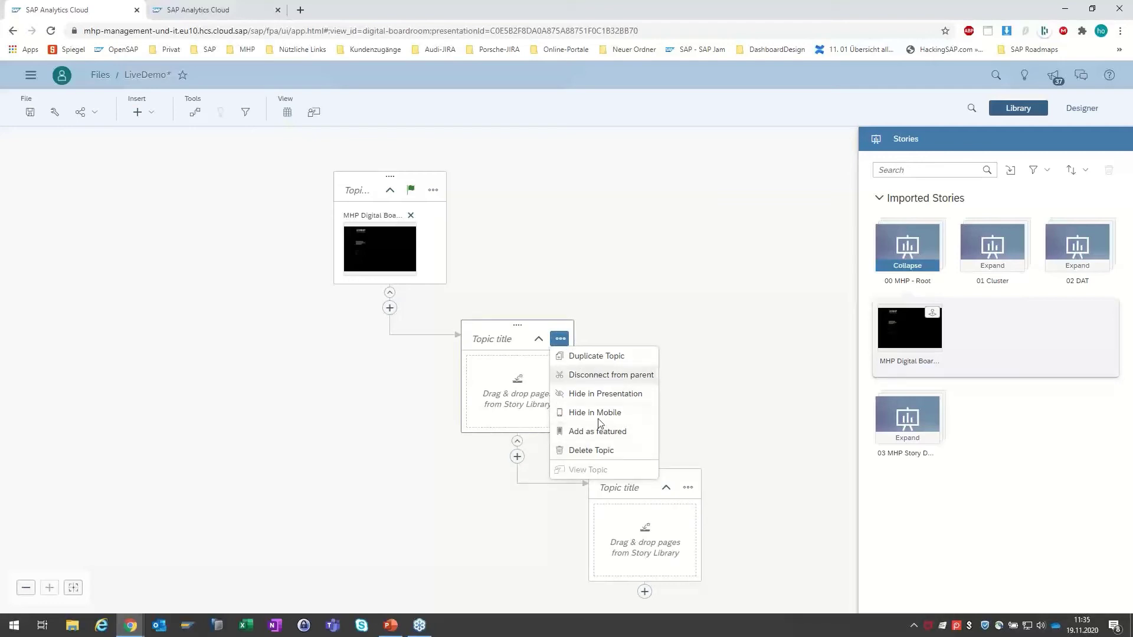
pyautogui.click(606, 451)
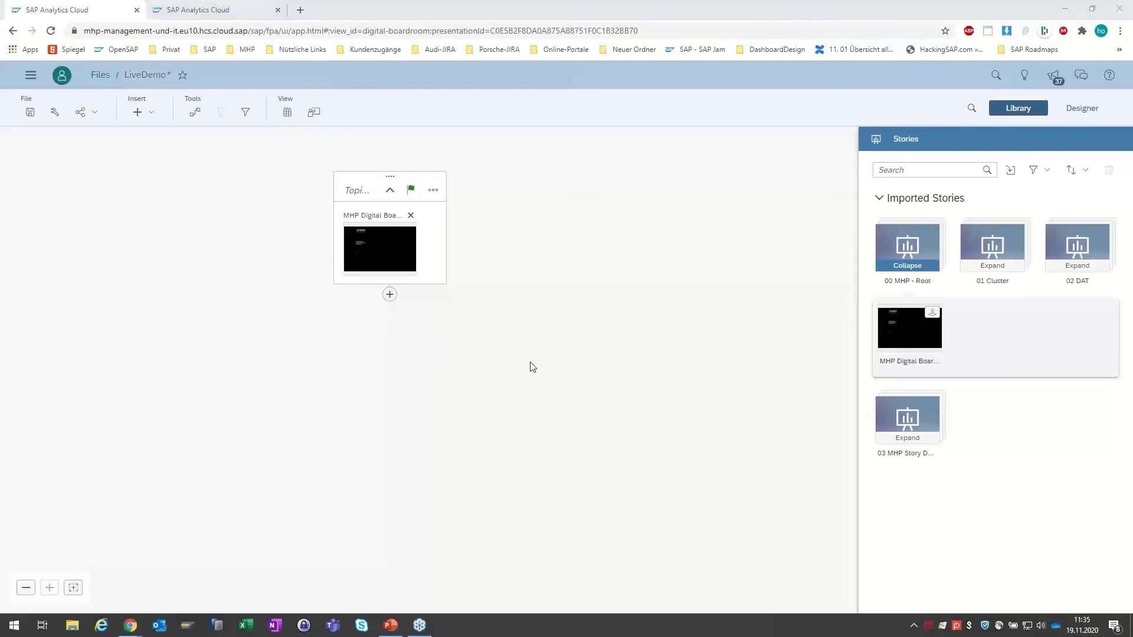
pyautogui.click(138, 113)
pyautogui.click(133, 130)
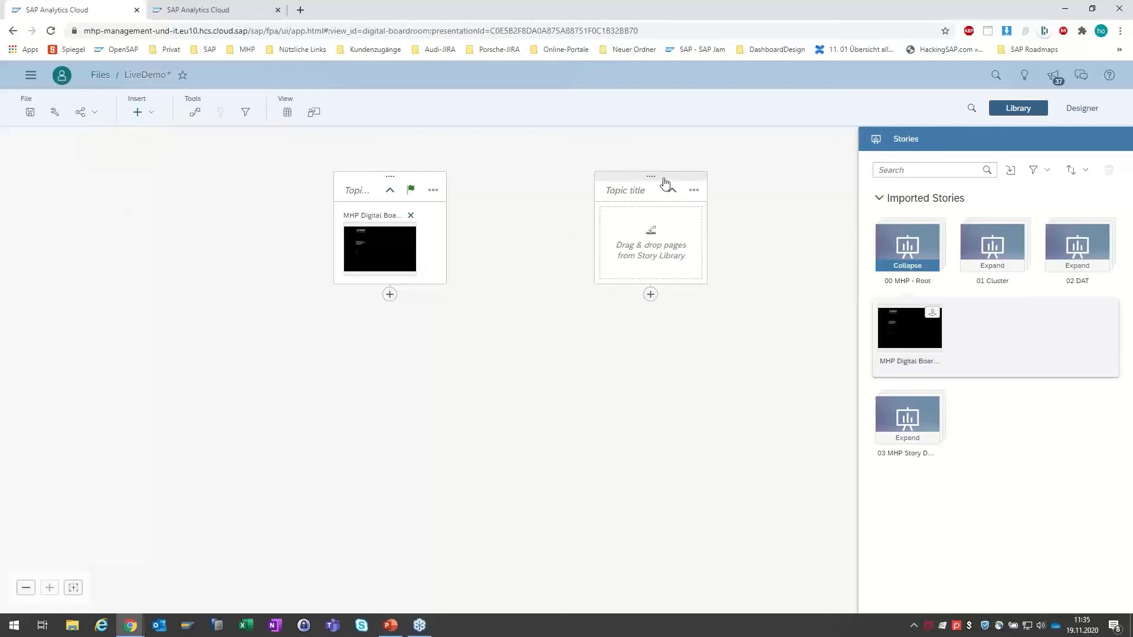
# Step: Place the Cluster Übersicht page from 01 Cluster in the new standalone topic and save the dashboard
pyautogui.click(992, 265)
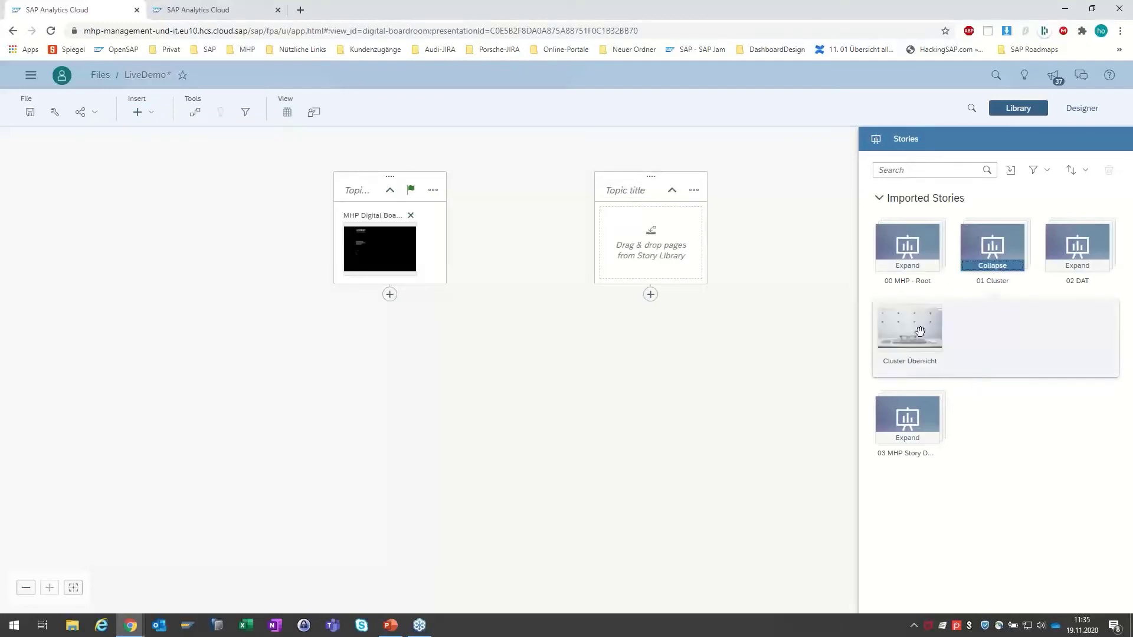
pyautogui.moveTo(915, 331); pyautogui.dragTo(649, 245)
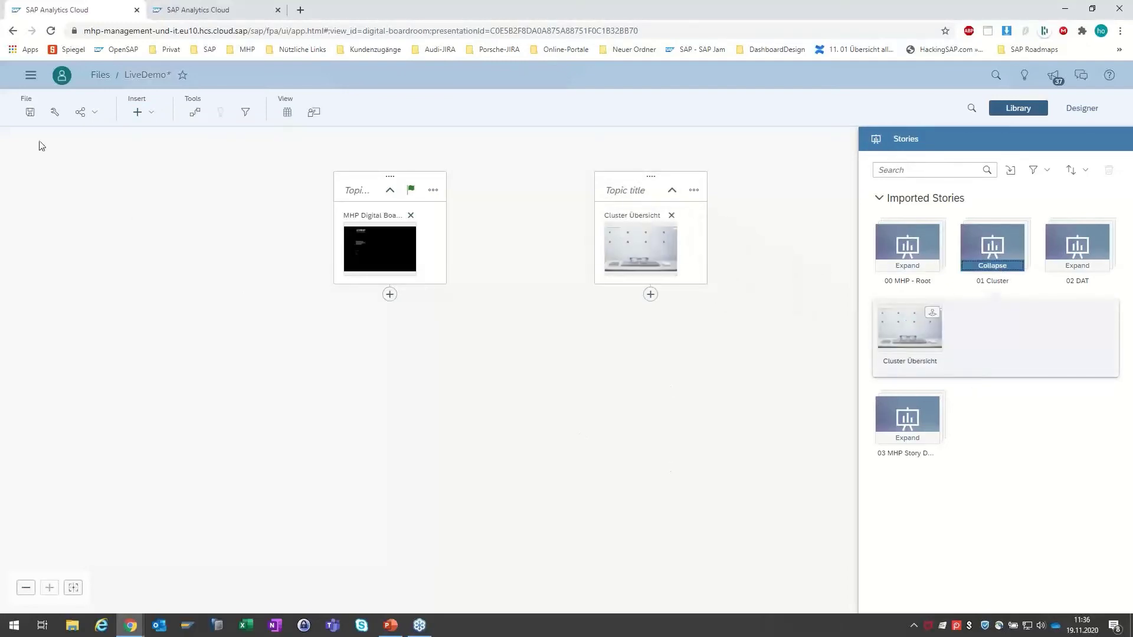
pyautogui.click(25, 118)
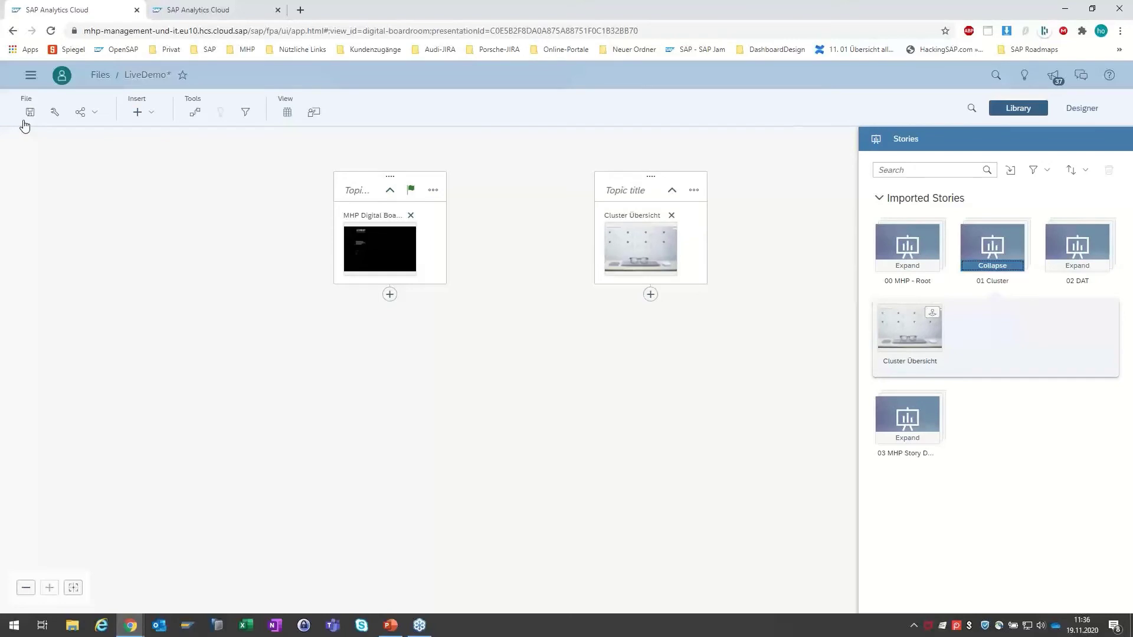
# Step: Start the boardroom presentation and examine the start page, its presentation controls and its radial context menu
pyautogui.click(307, 115)
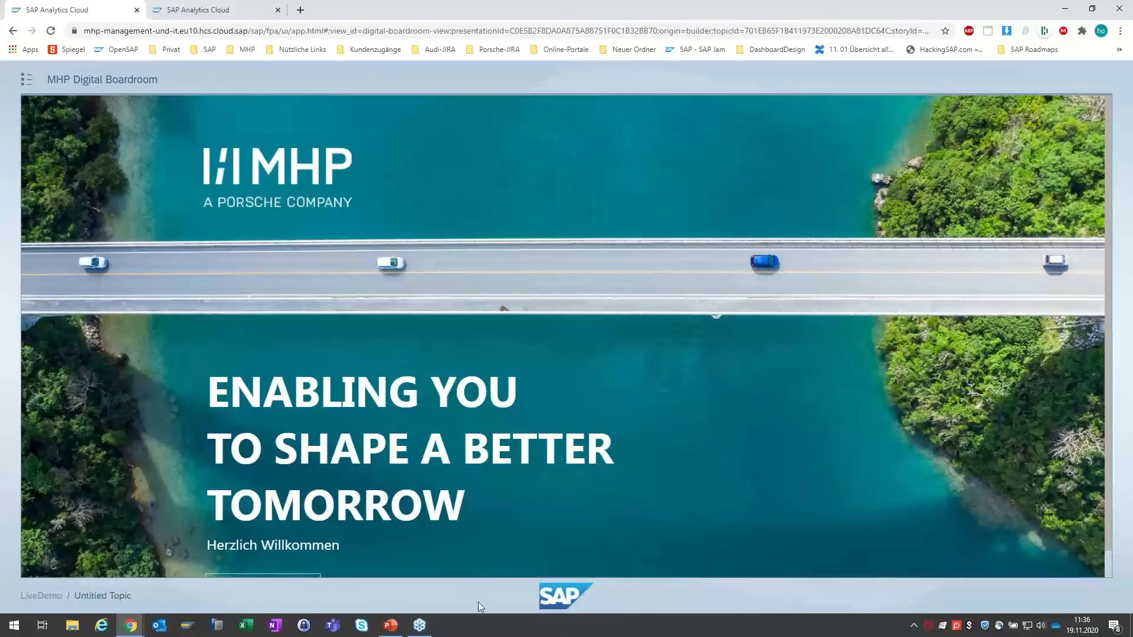
pyautogui.moveTo(479, 610)
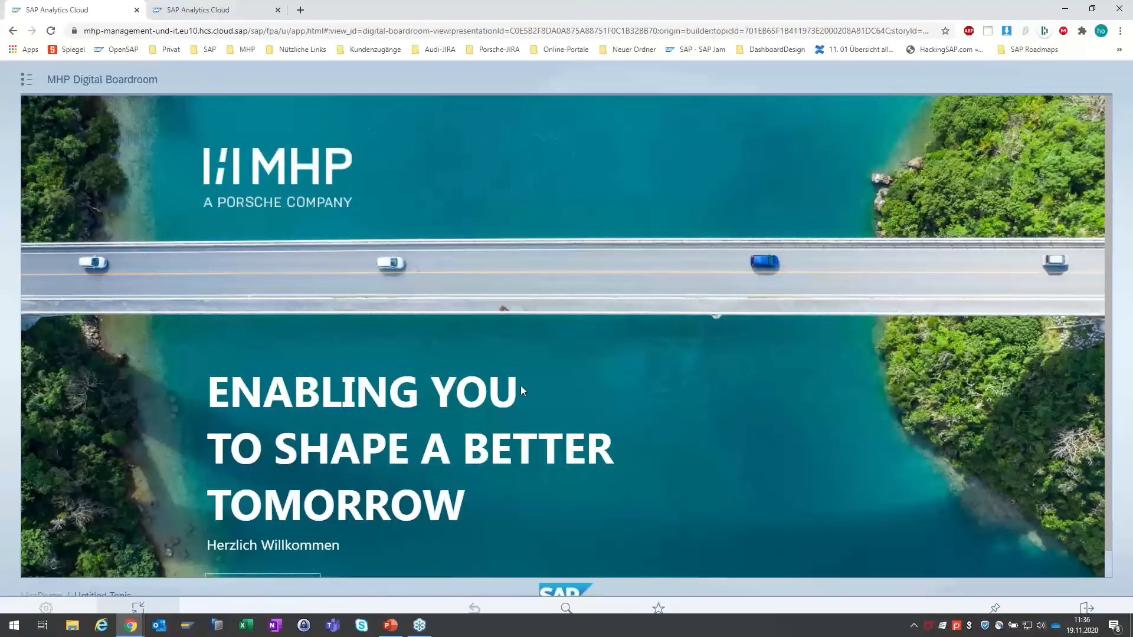
pyautogui.click(561, 190)
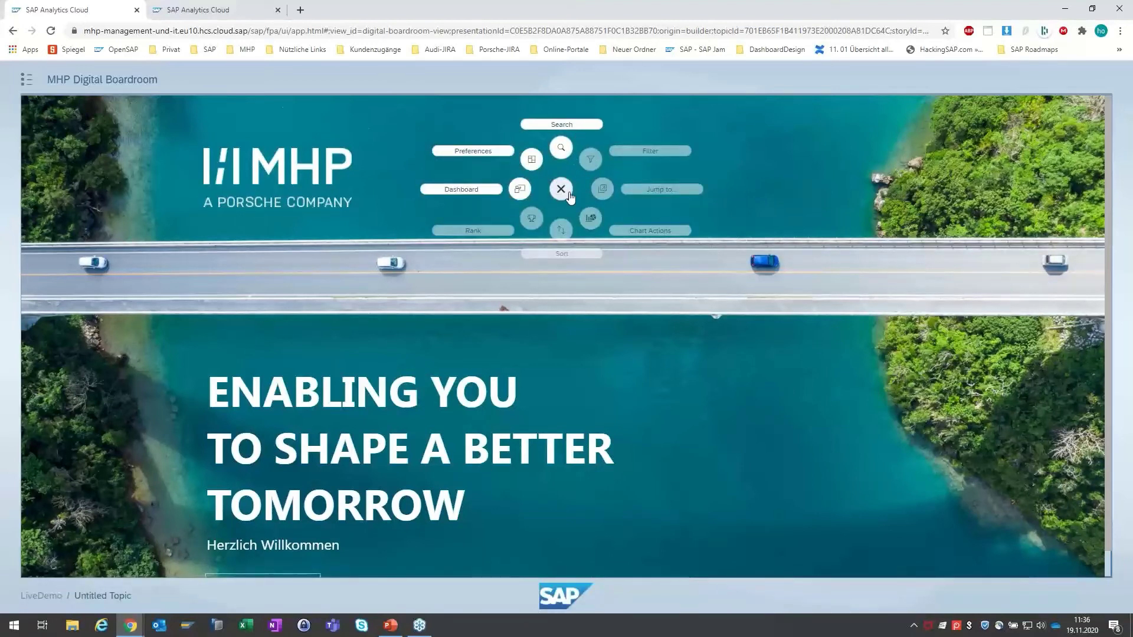
pyautogui.click(555, 375)
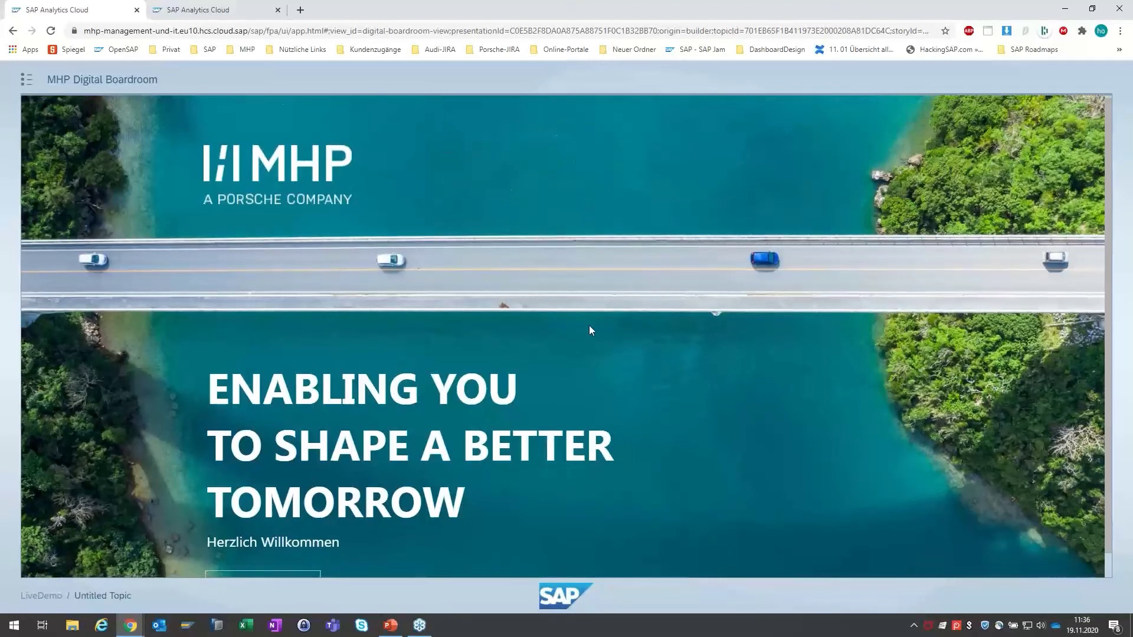
pyautogui.scroll(-1, 588, 327)
pyautogui.scroll(1, 275, 324)
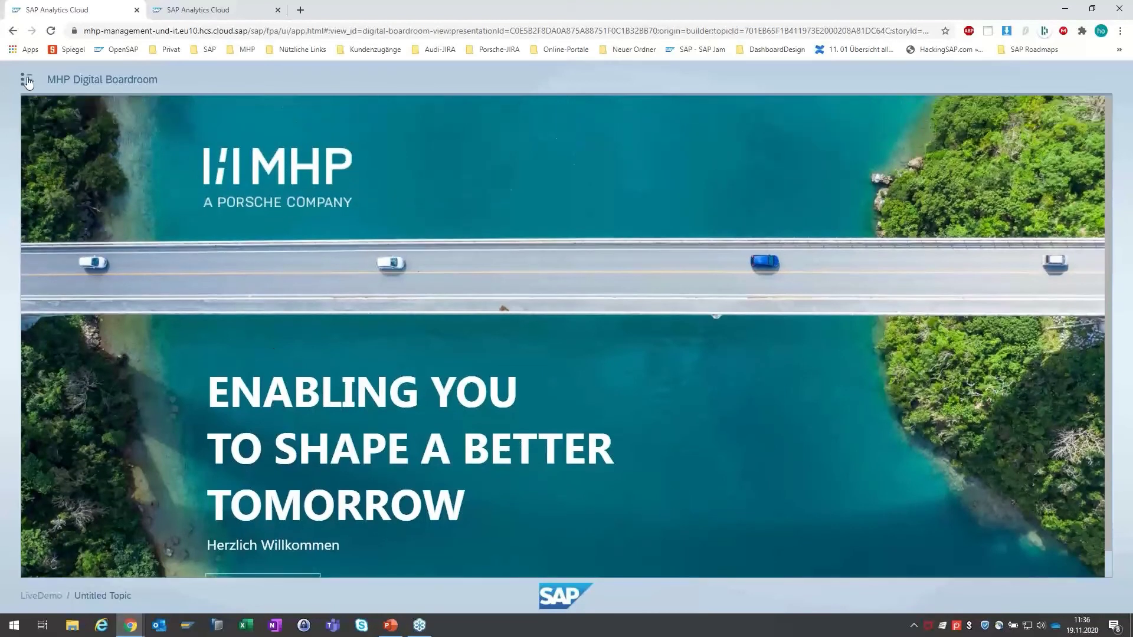
# Step: View the second topic's Cluster Übersicht page through the presentation's tree structure, then exit to the builder
pyautogui.click(26, 80)
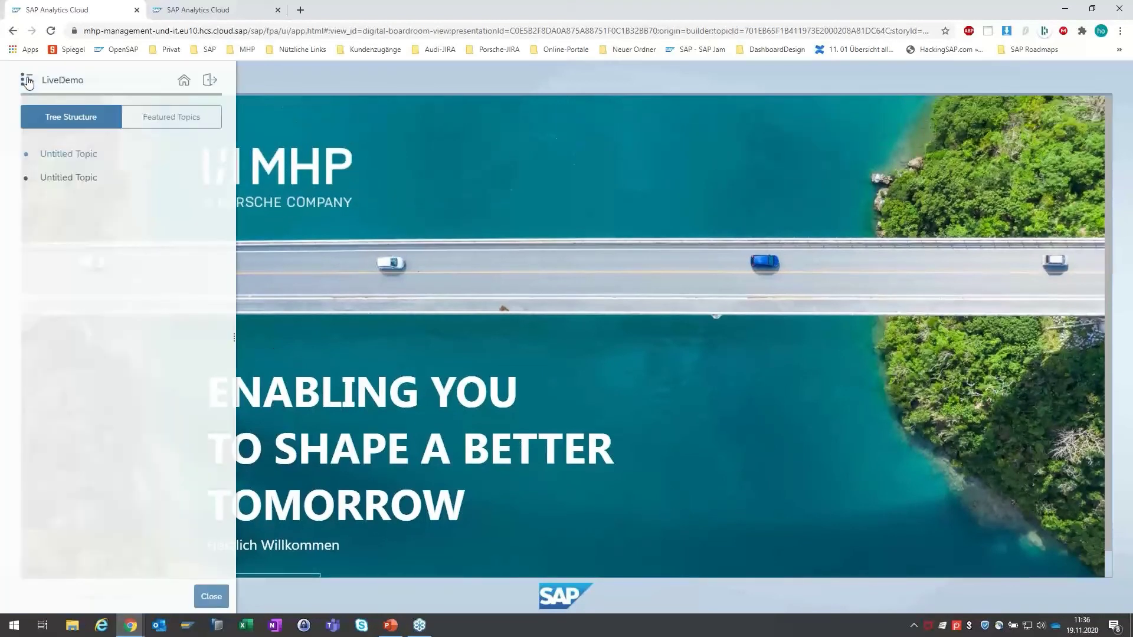
pyautogui.click(66, 179)
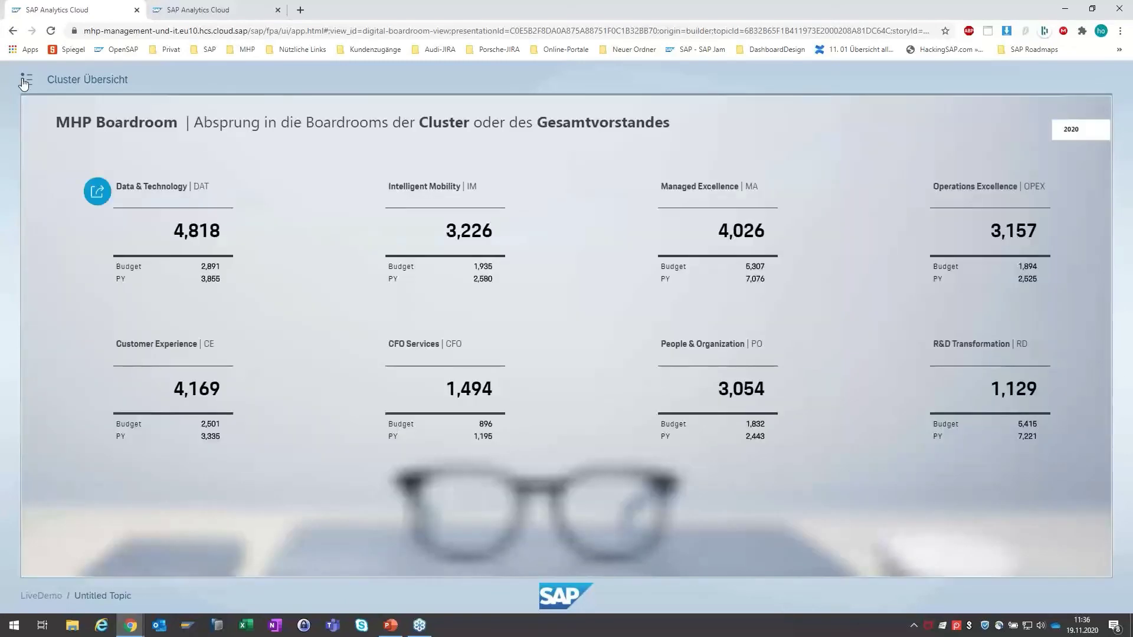
pyautogui.click(25, 81)
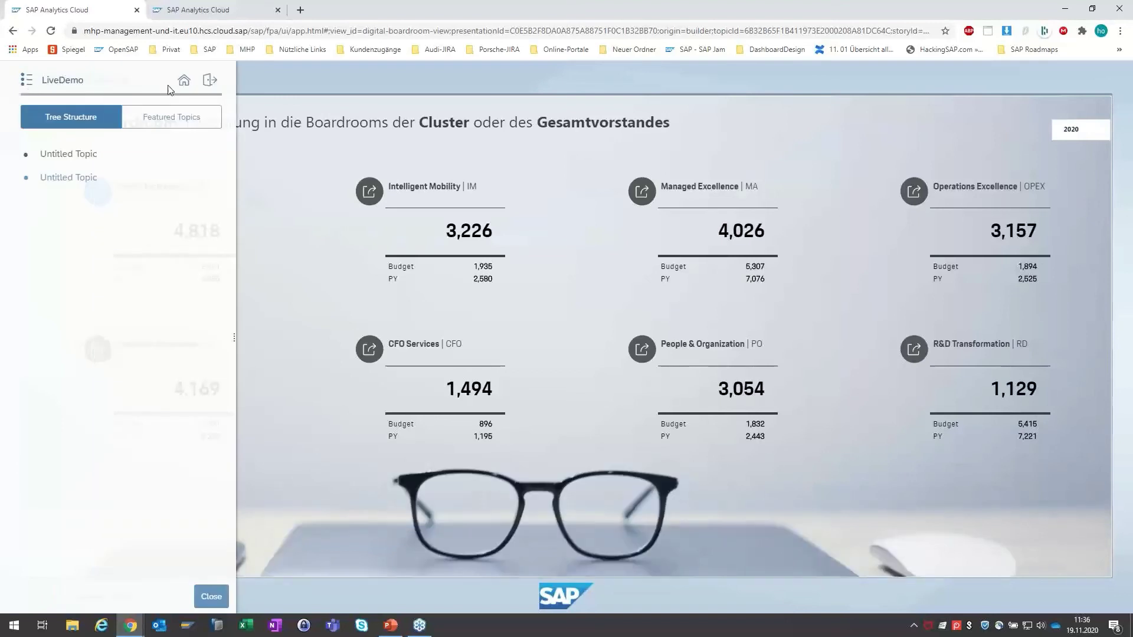
pyautogui.click(211, 82)
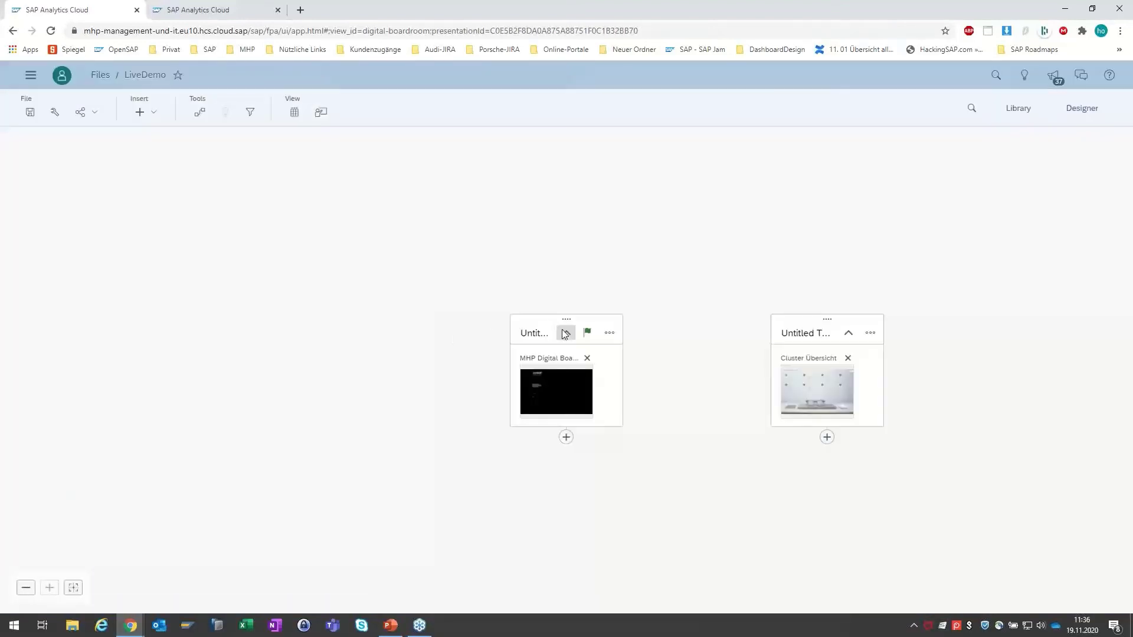
# Step: Title the start topic Willkommen and the standalone topic with the cluster page Übersicht
pyautogui.doubleClick(544, 329)
pyautogui.write('Willkommen')
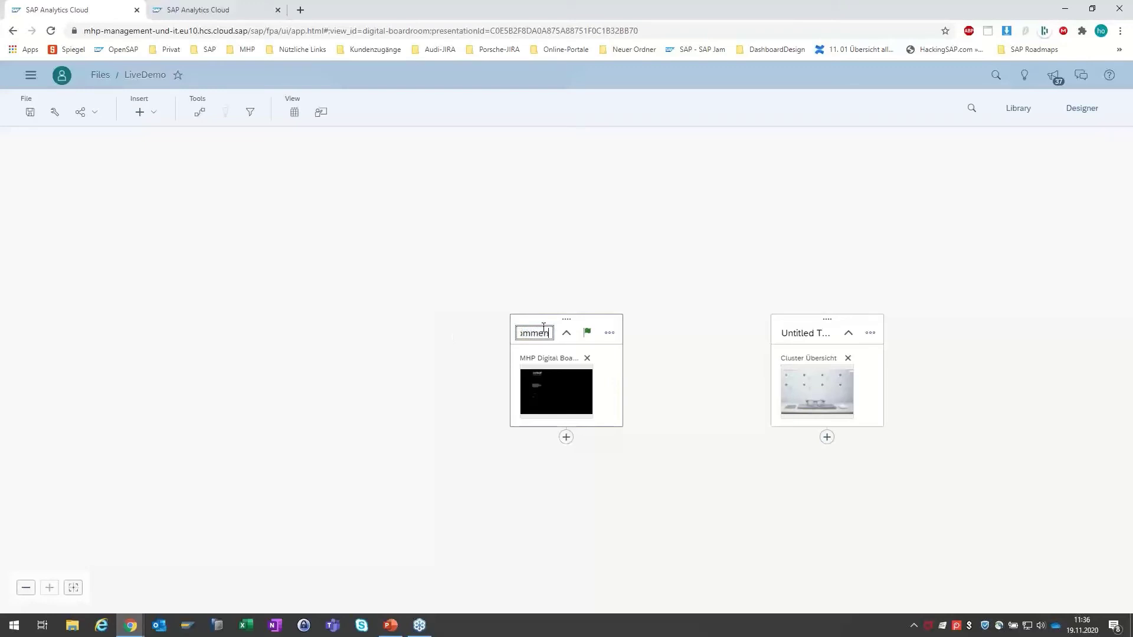
pyautogui.doubleClick(796, 330)
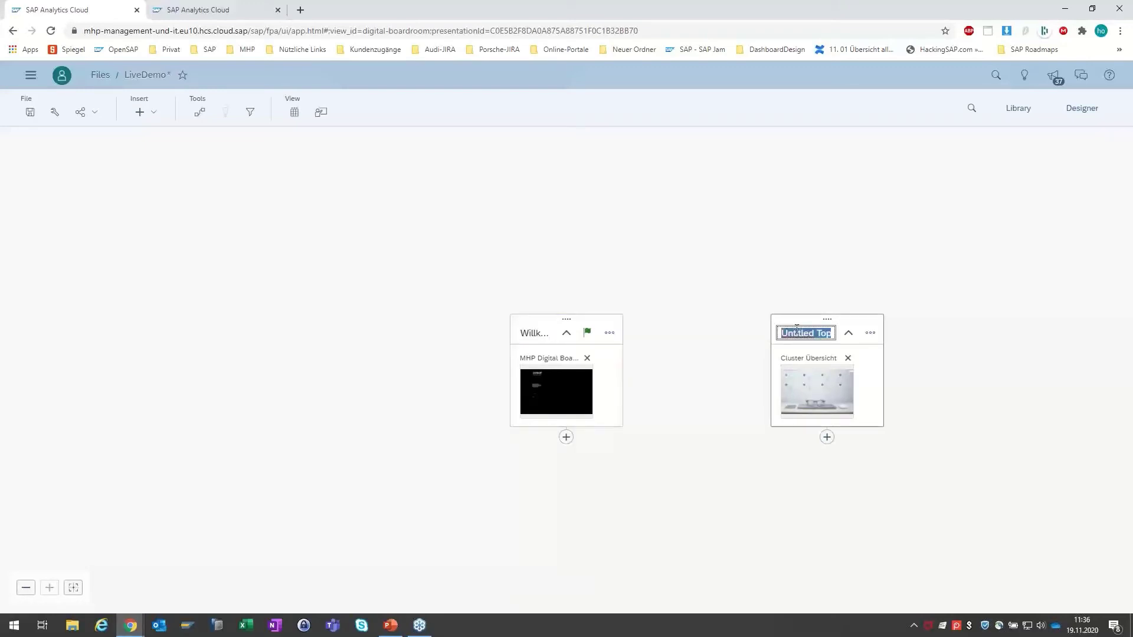
pyautogui.write('Übersicht')
pyautogui.press('Return')
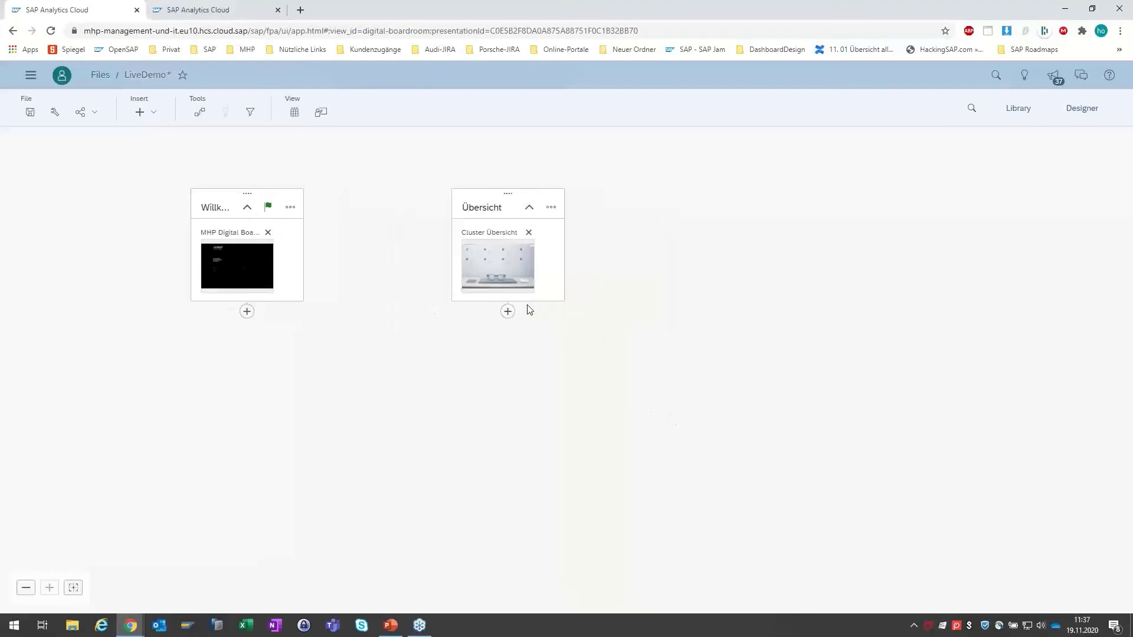
# Step: Add five subtopics beneath the Übersicht topic
pyautogui.click(508, 311)
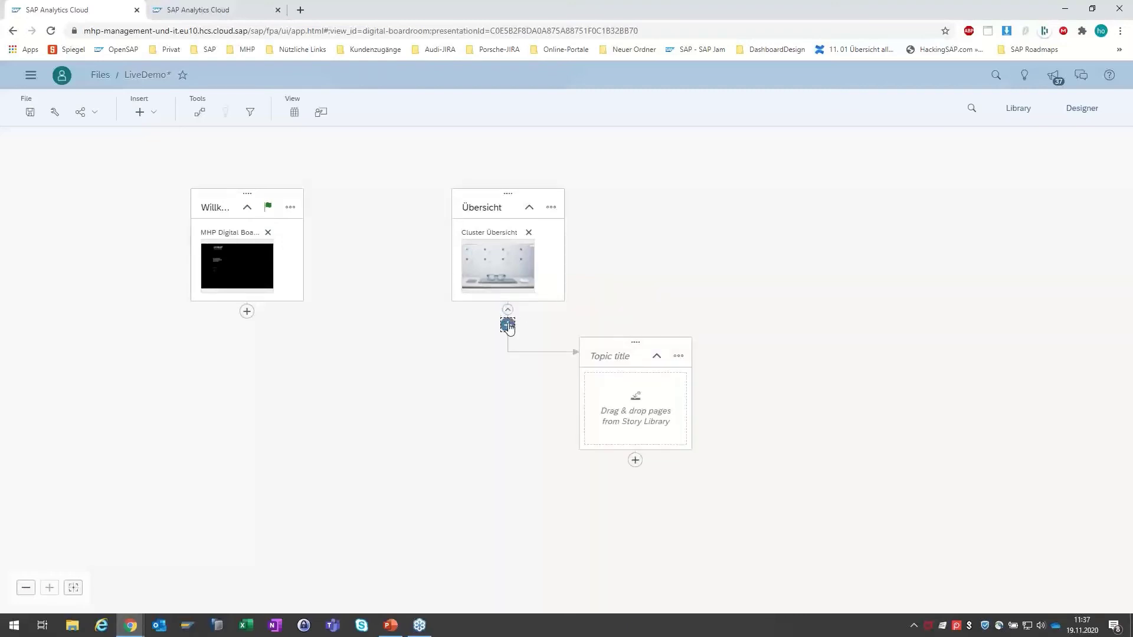
pyautogui.click(507, 325)
pyautogui.click(507, 325)
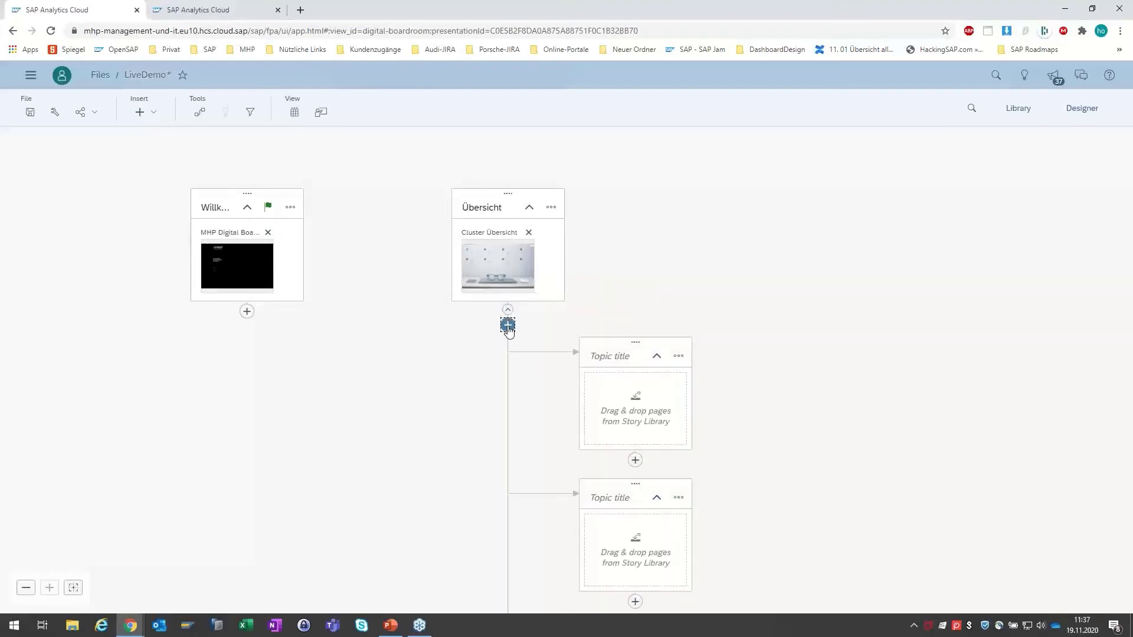
# Step: Title the first two subtopics of Übersicht CFO and DAT
pyautogui.click(610, 355)
pyautogui.write('CFO')
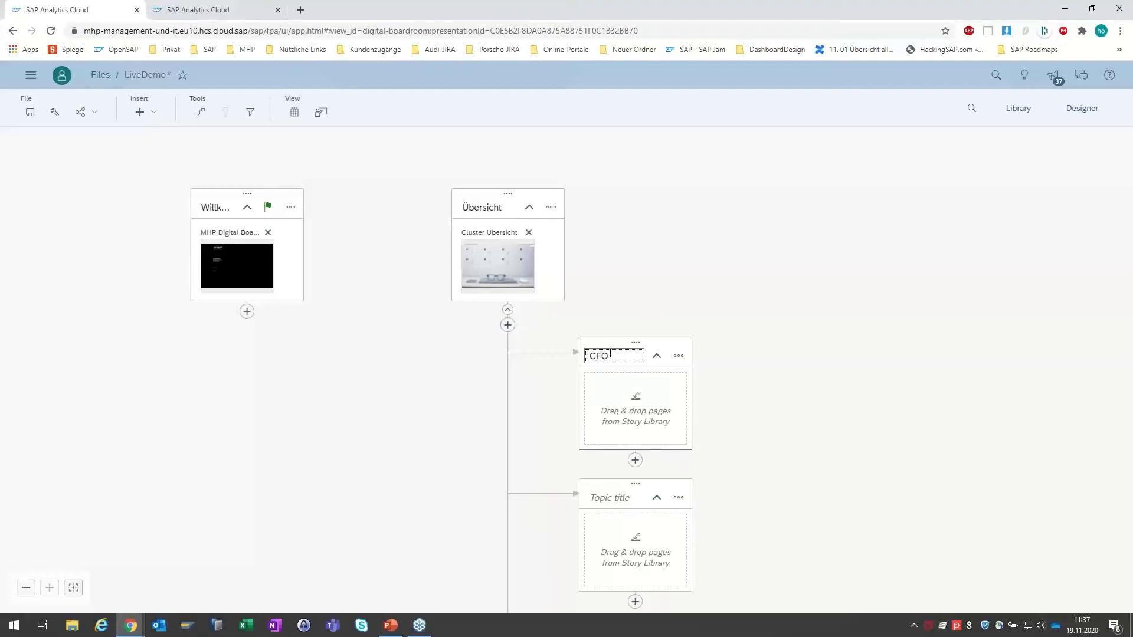
pyautogui.click(613, 497)
pyautogui.write('DAT')
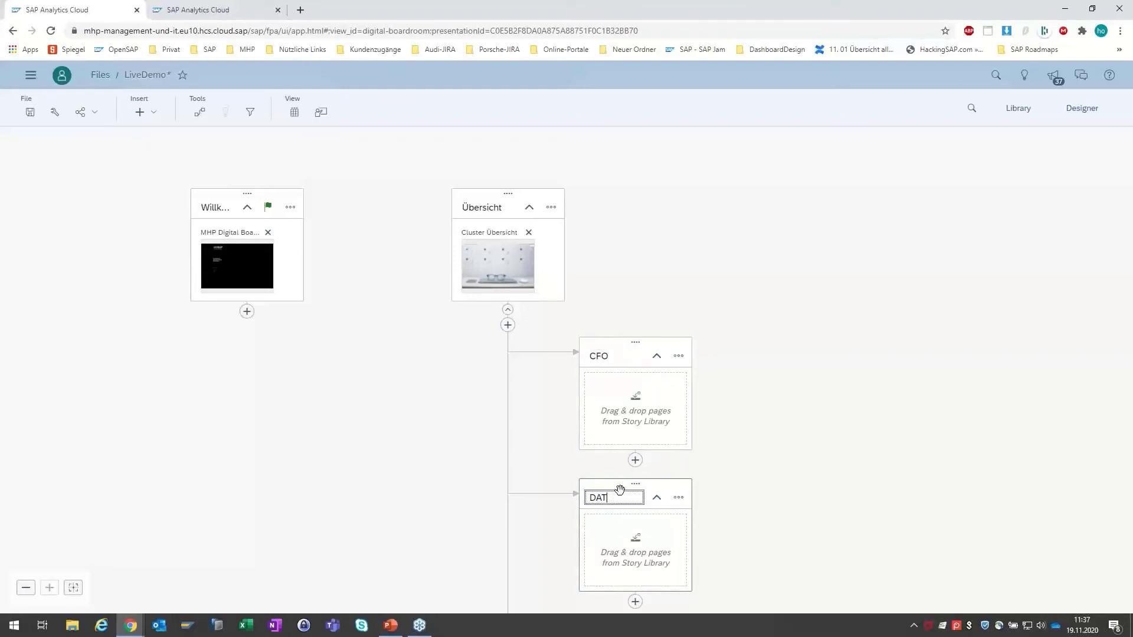
pyautogui.click(807, 491)
# Step: Title the remaining three subtopics CE, IM and MAX in order, and save the dashboard
pyautogui.scroll(-4, 807, 491)
pyautogui.click(597, 400)
pyautogui.write('CE')
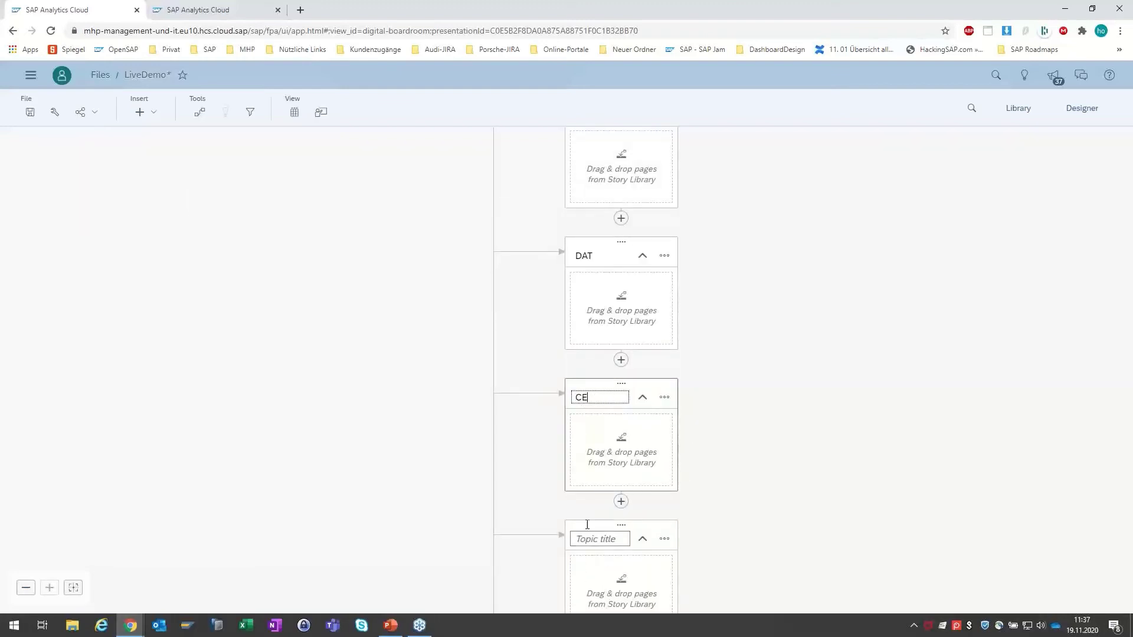
pyautogui.click(595, 535)
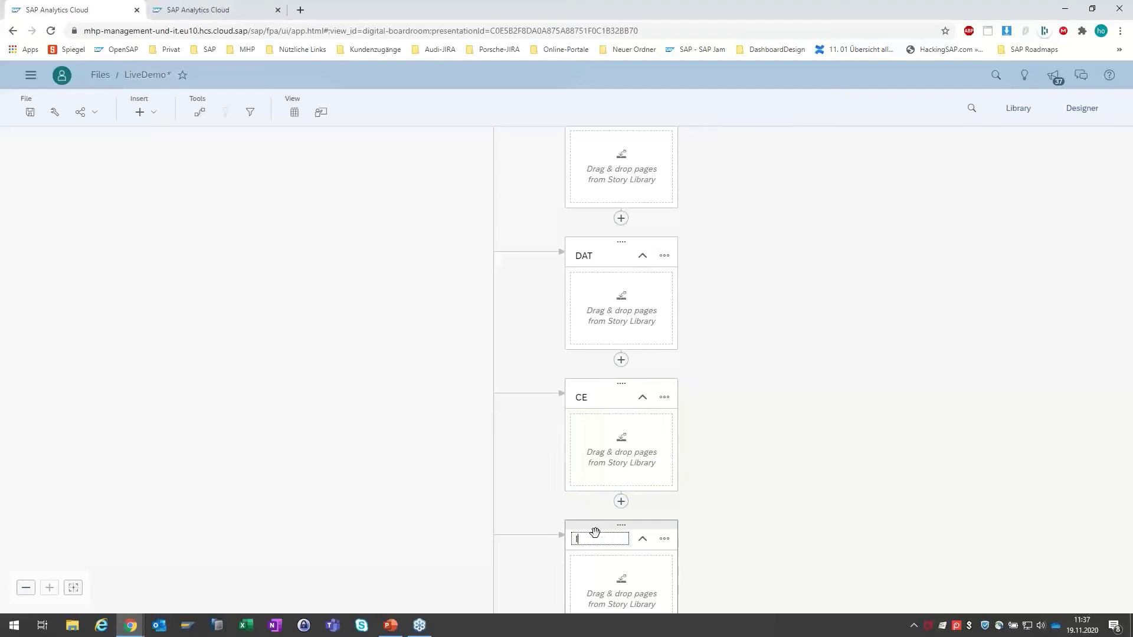
pyautogui.write('IM')
pyautogui.click(792, 503)
pyautogui.scroll(-3, 858, 319)
pyautogui.click(603, 481)
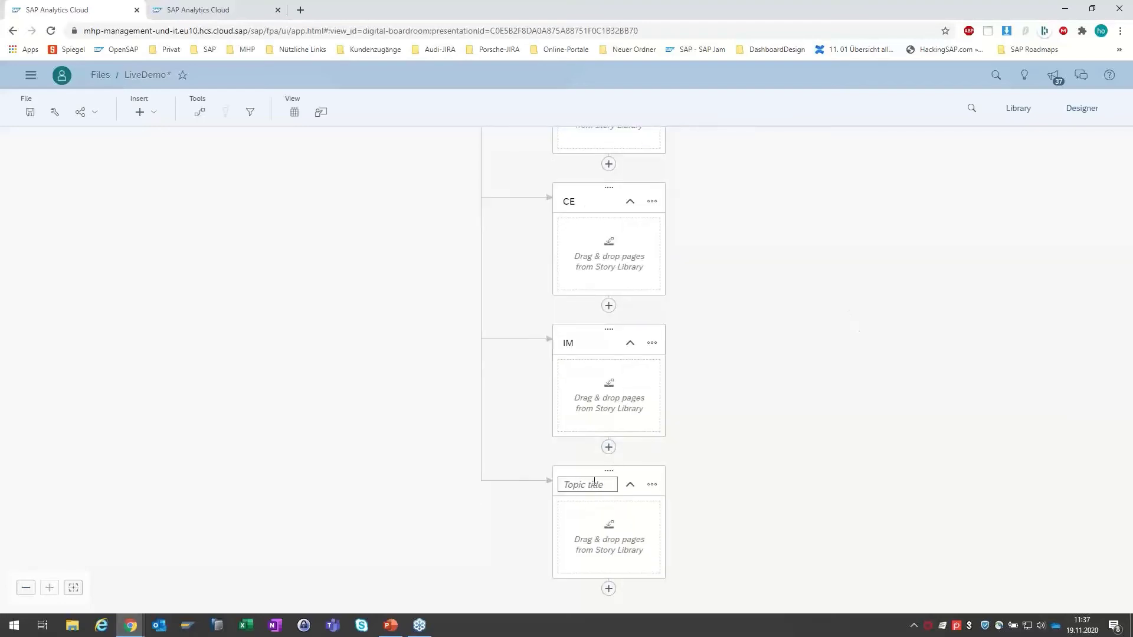
pyautogui.write('MAX')
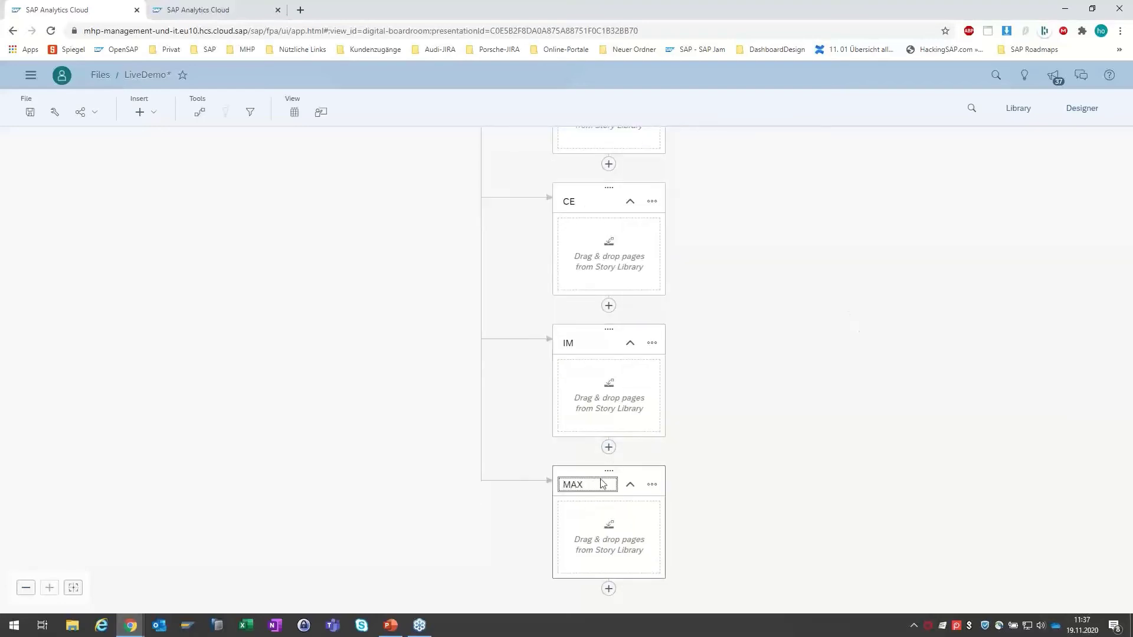
pyautogui.click(30, 112)
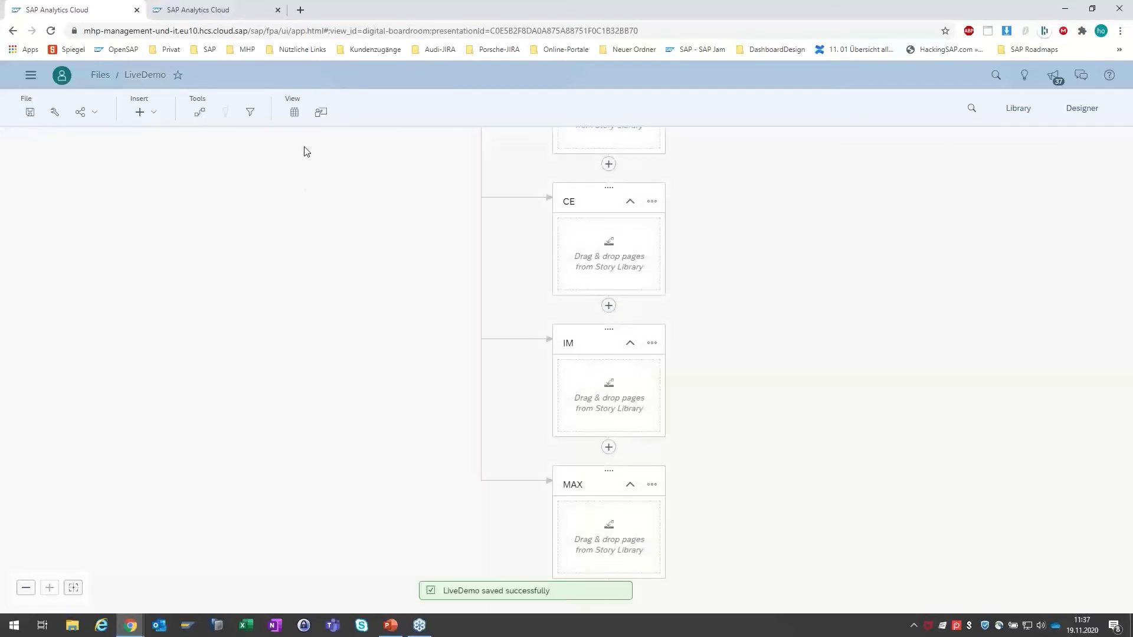
# Step: Start the presentation, check the topics under Übersicht in its tree structure, and exit to the builder
pyautogui.click(321, 118)
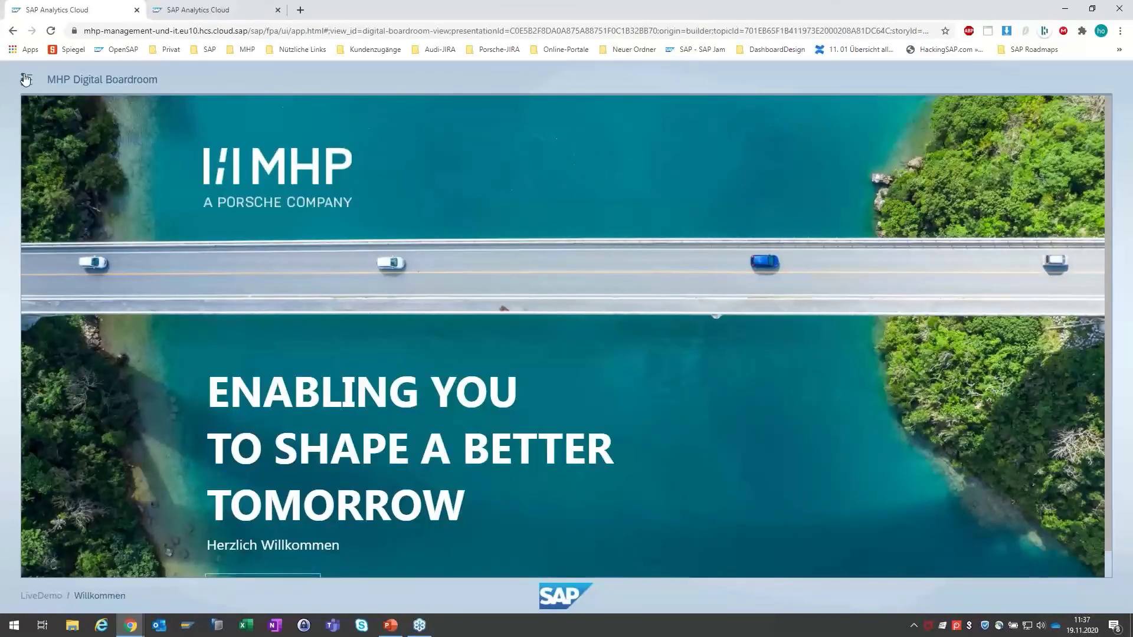
pyautogui.click(26, 79)
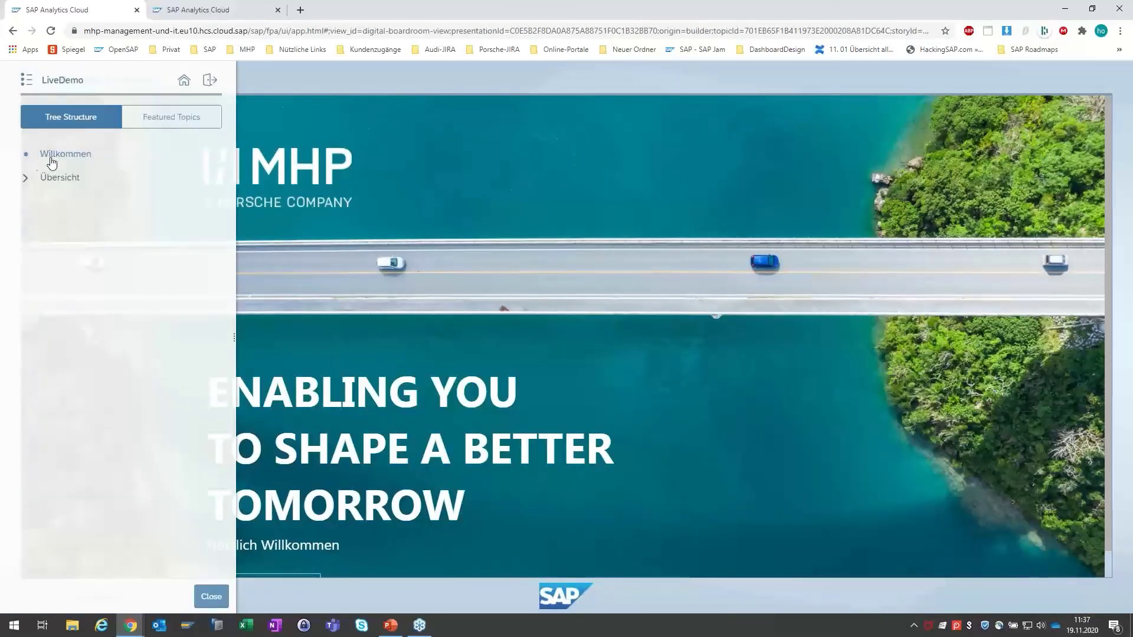
pyautogui.click(26, 178)
pyautogui.click(209, 83)
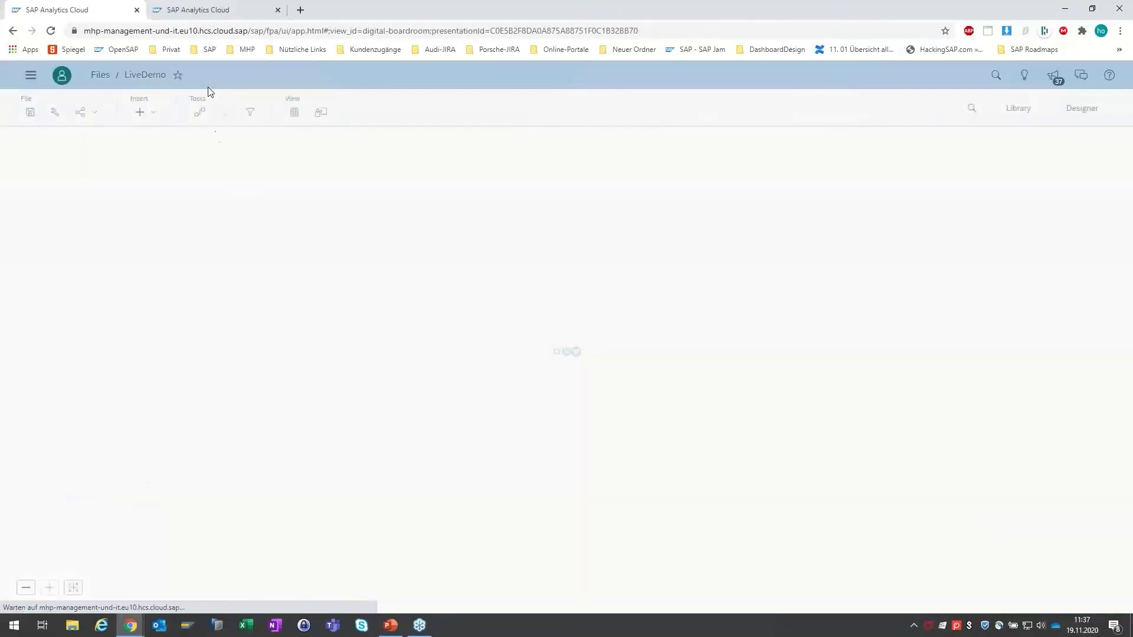
# Step: Place all three pages of the 02 DAT story, from the operating result through Bilanz to Liquidität / Cash, in the DAT topic
pyautogui.moveTo(632, 354); pyautogui.dragTo(446, 196)
pyautogui.moveTo(878, 420); pyautogui.dragTo(791, 321)
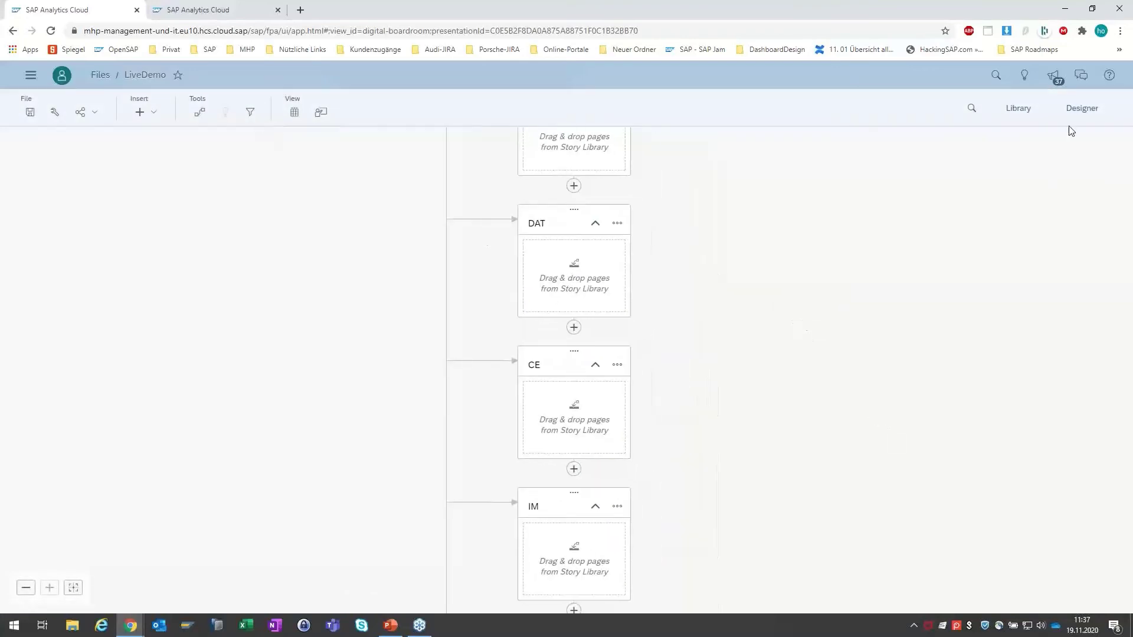
pyautogui.click(1018, 108)
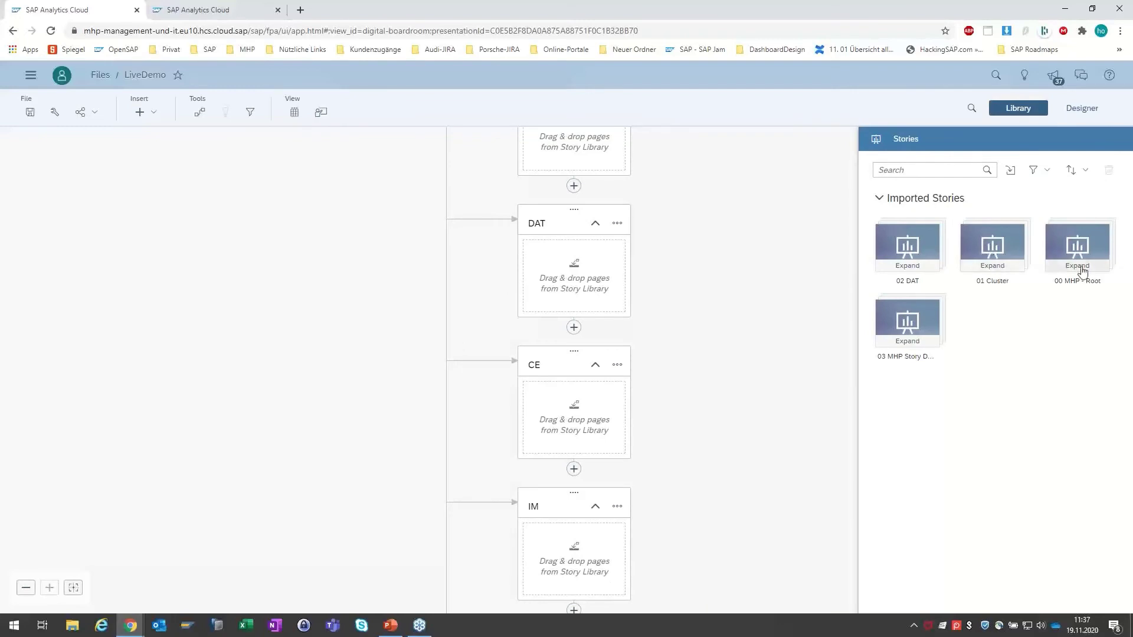
pyautogui.click(909, 267)
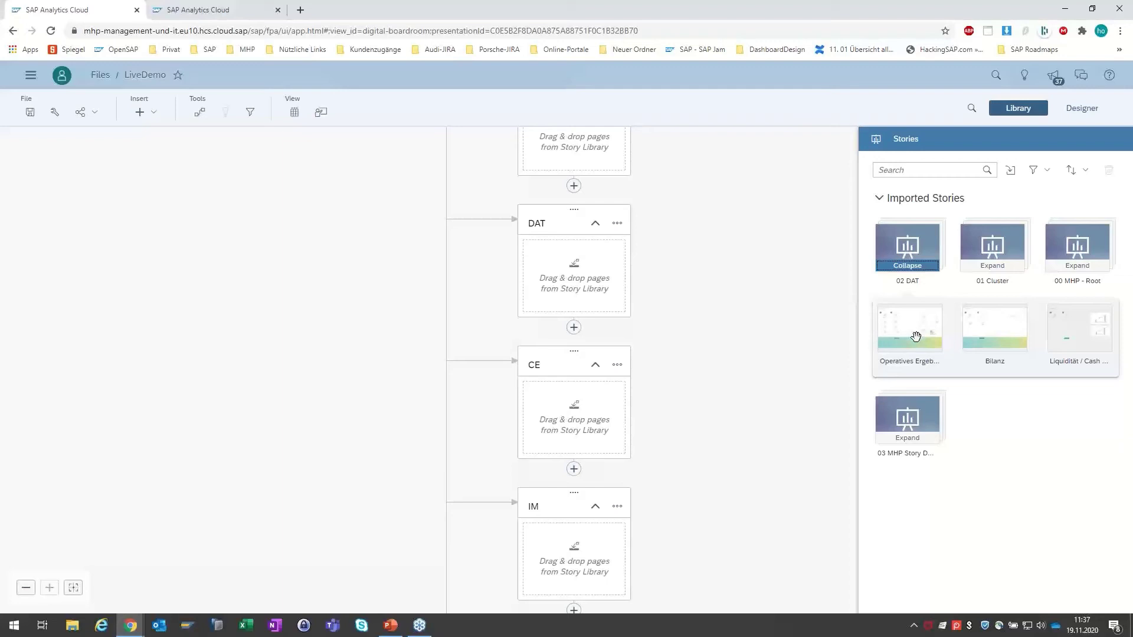
pyautogui.moveTo(919, 338); pyautogui.dragTo(582, 266)
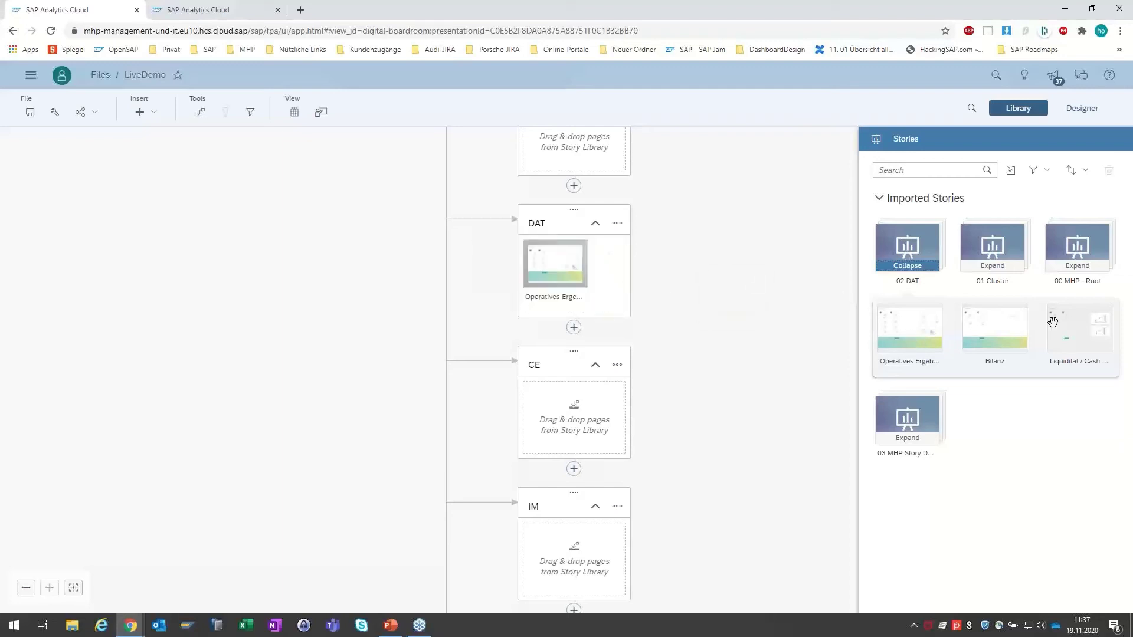
pyautogui.moveTo(1011, 332); pyautogui.dragTo(594, 271)
pyautogui.moveTo(842, 312); pyautogui.dragTo(714, 280)
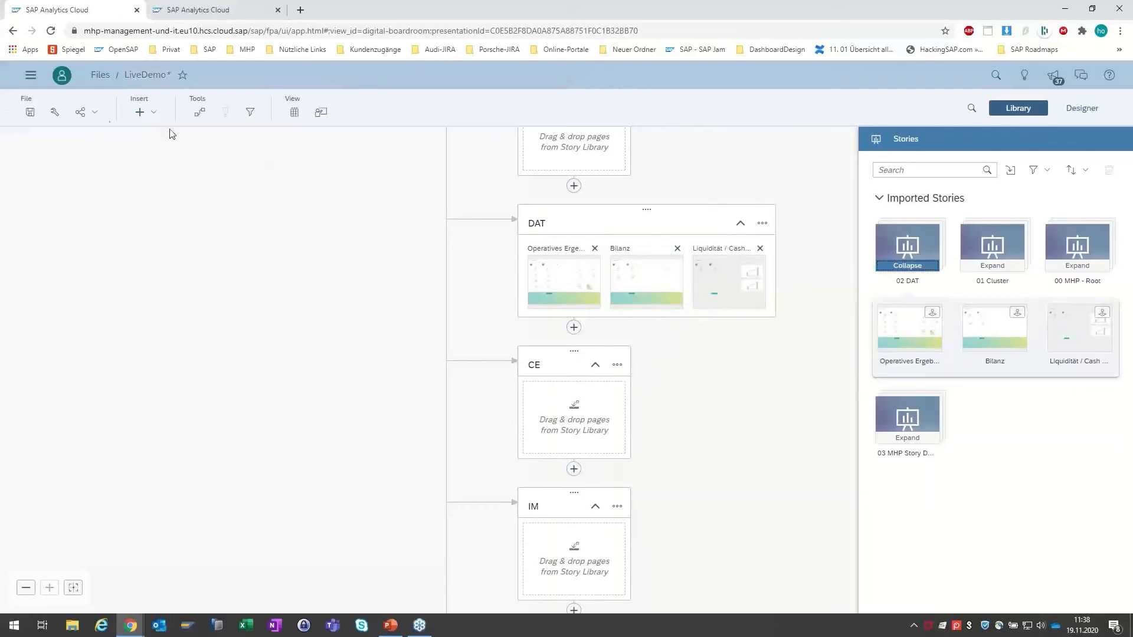
# Step: Save the dashboard, check the DAT topic's pages in the presentation, and exit to the builder
pyautogui.click(26, 113)
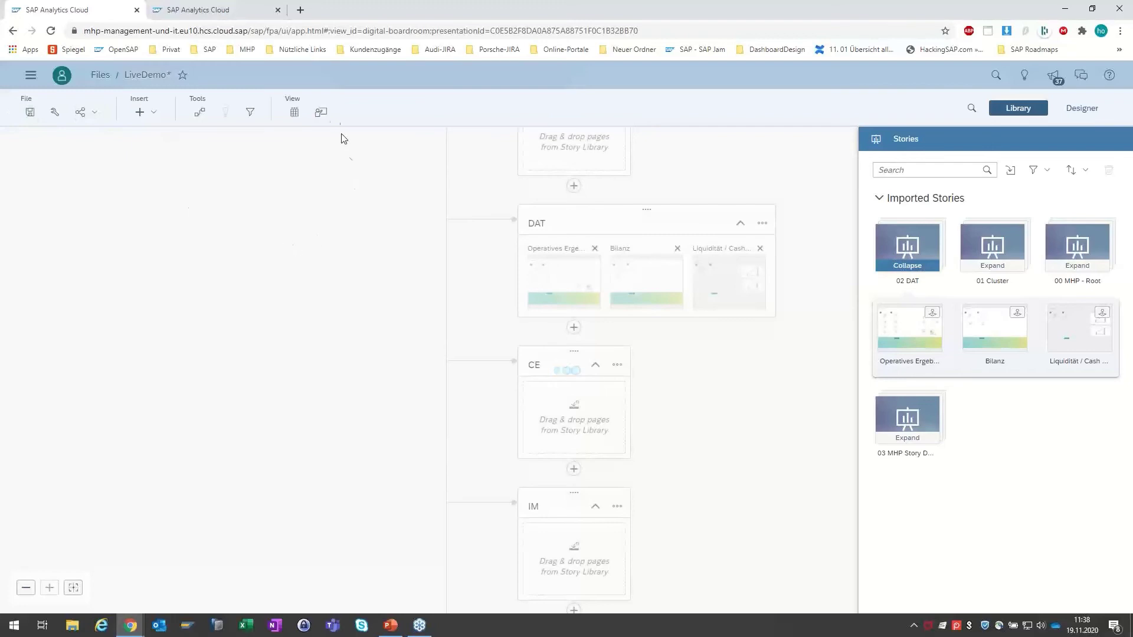
pyautogui.click(321, 112)
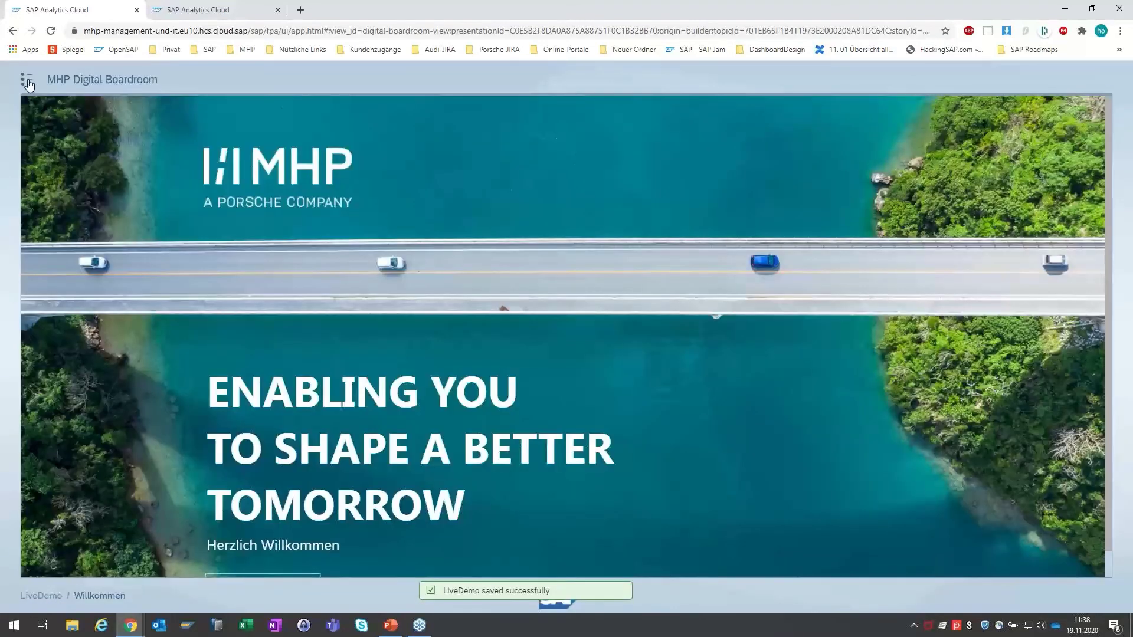
pyautogui.click(26, 79)
pyautogui.click(26, 177)
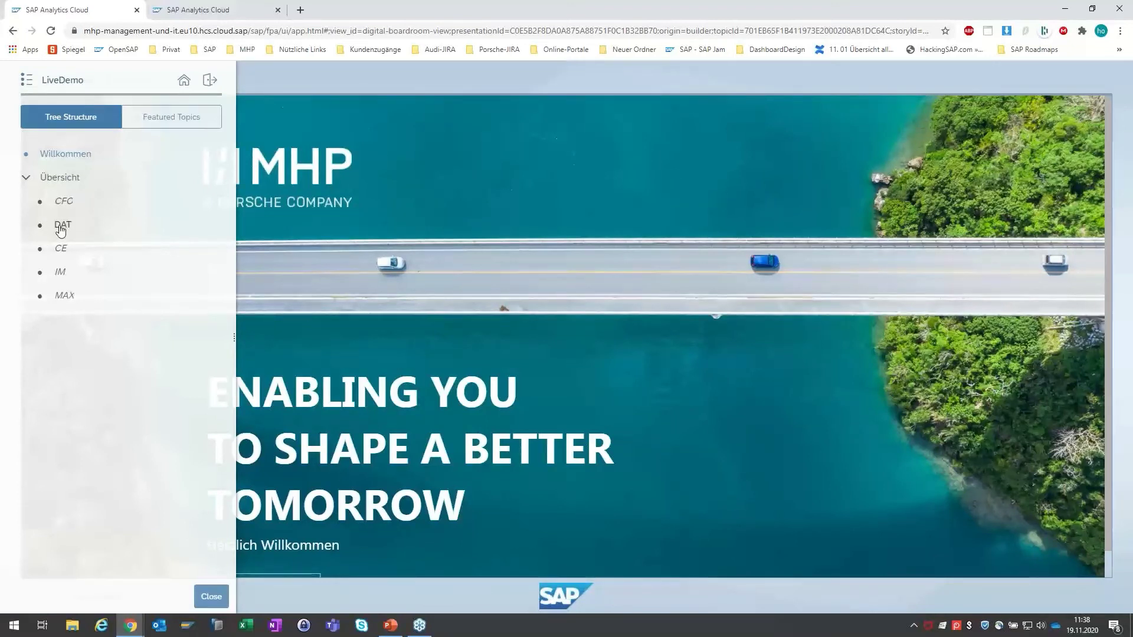
pyautogui.click(62, 226)
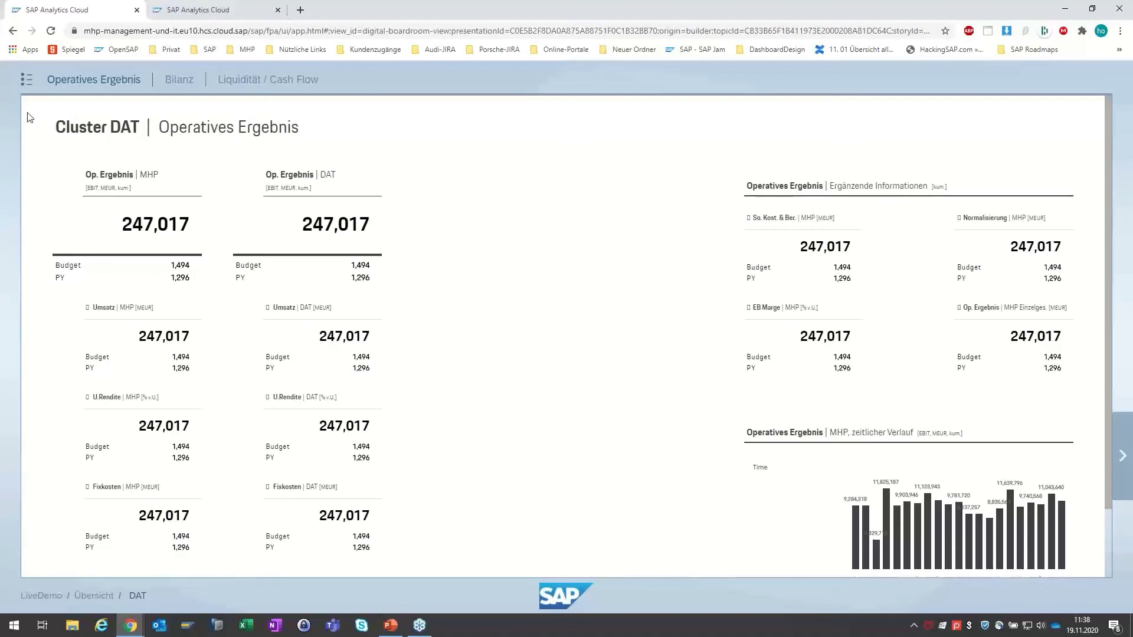
pyautogui.click(25, 81)
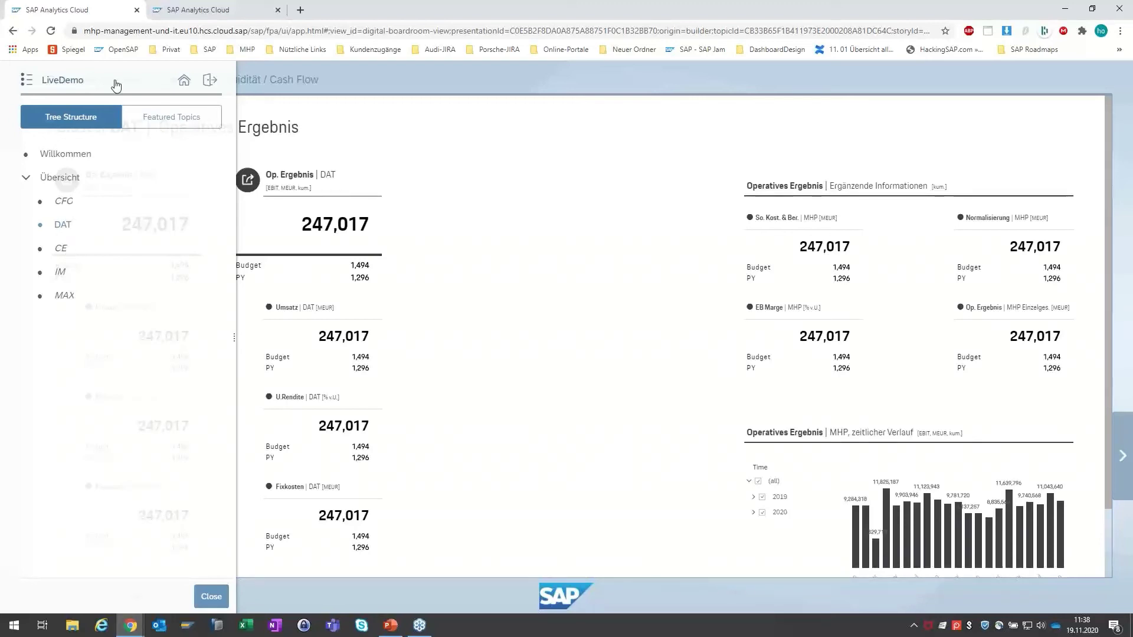
pyautogui.click(313, 179)
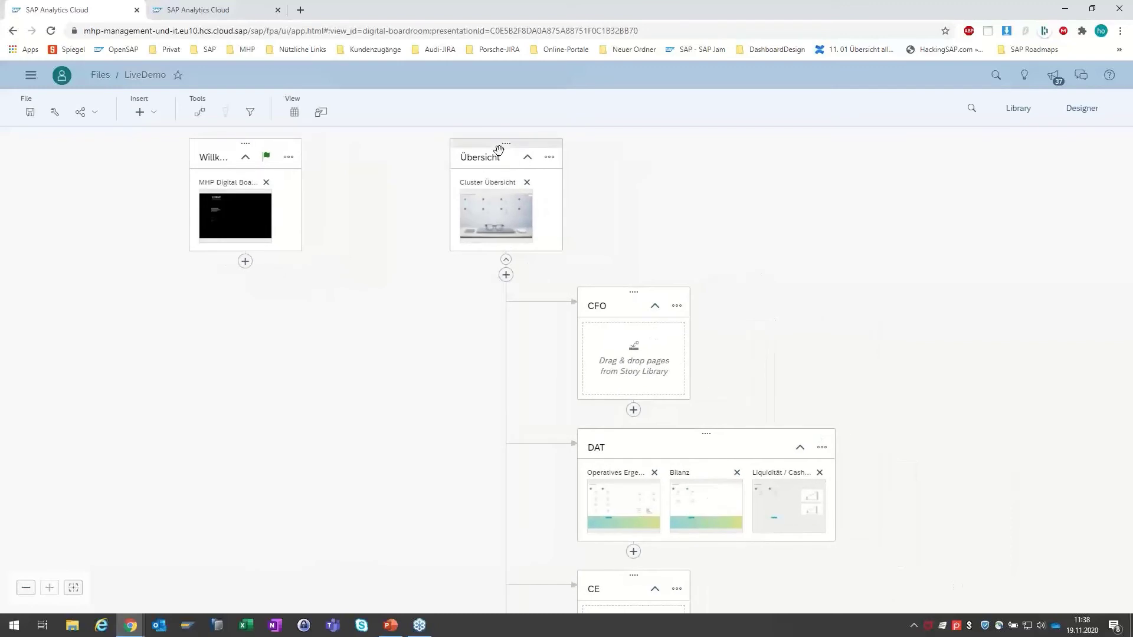
# Step: Reorder the child topics of Übersicht to DAT, CFO, MAX, CE, IM, and save the dashboard
pyautogui.click(499, 149)
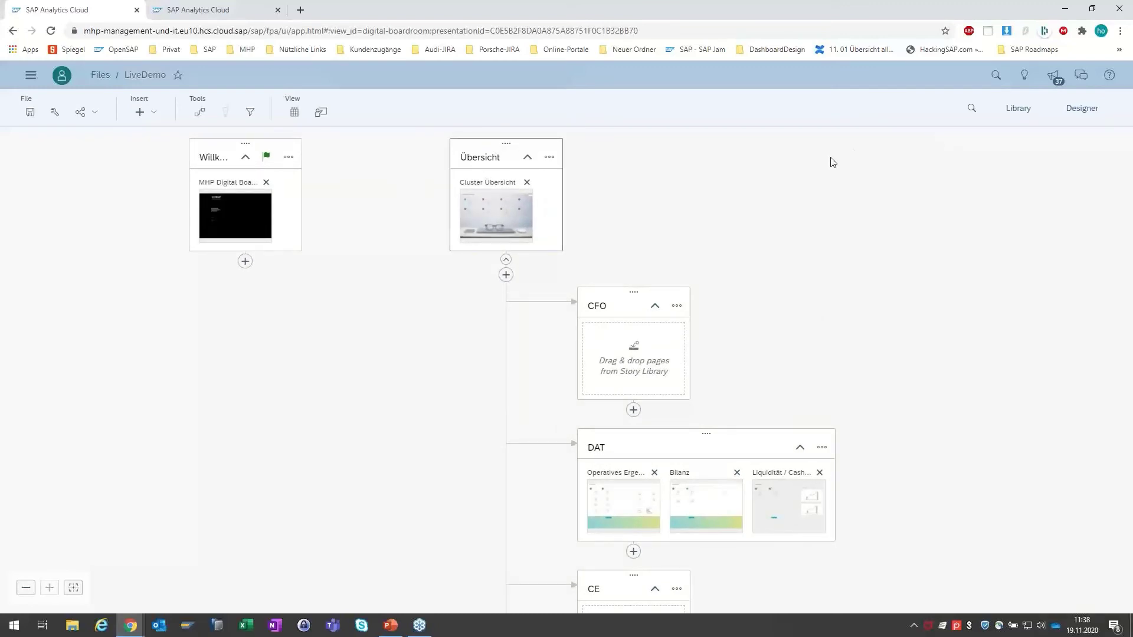
pyautogui.click(1064, 114)
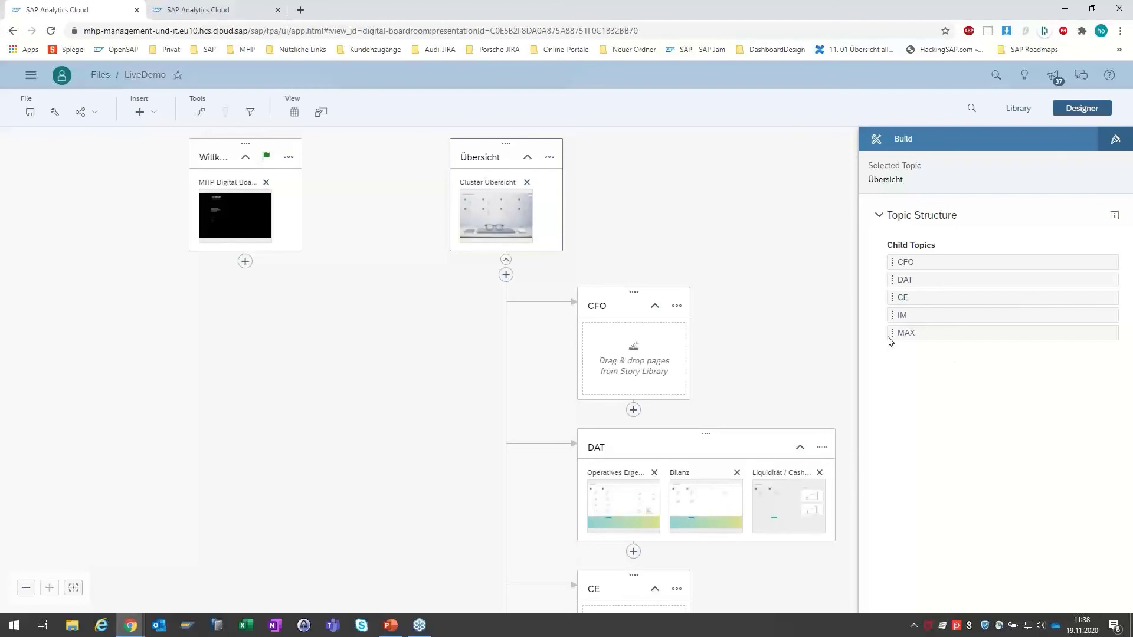
pyautogui.click(1112, 142)
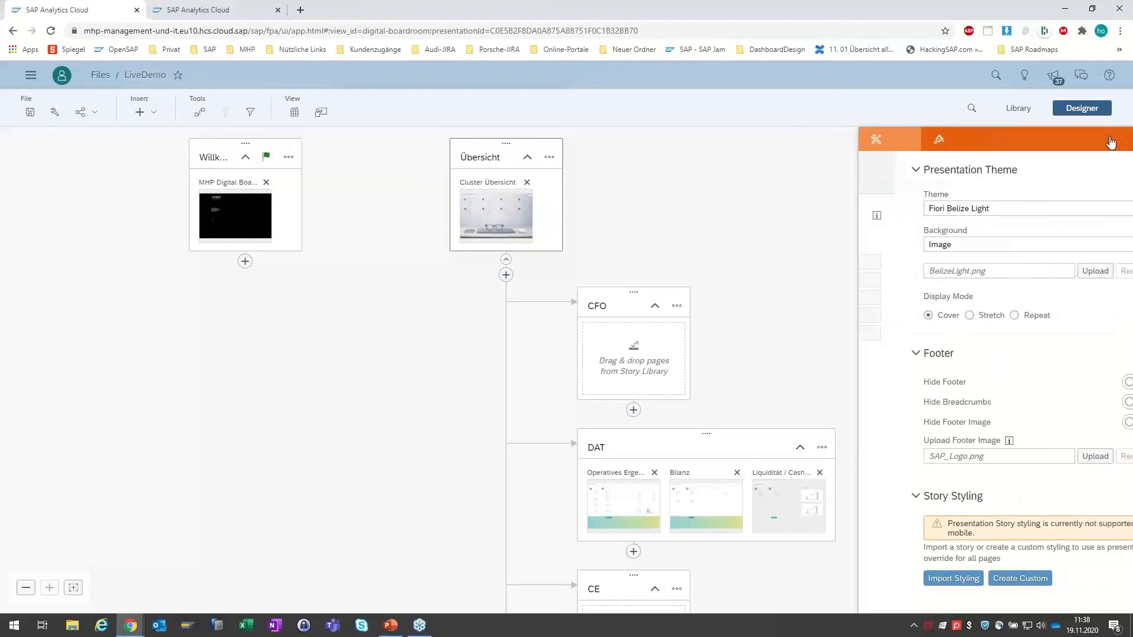
pyautogui.click(874, 141)
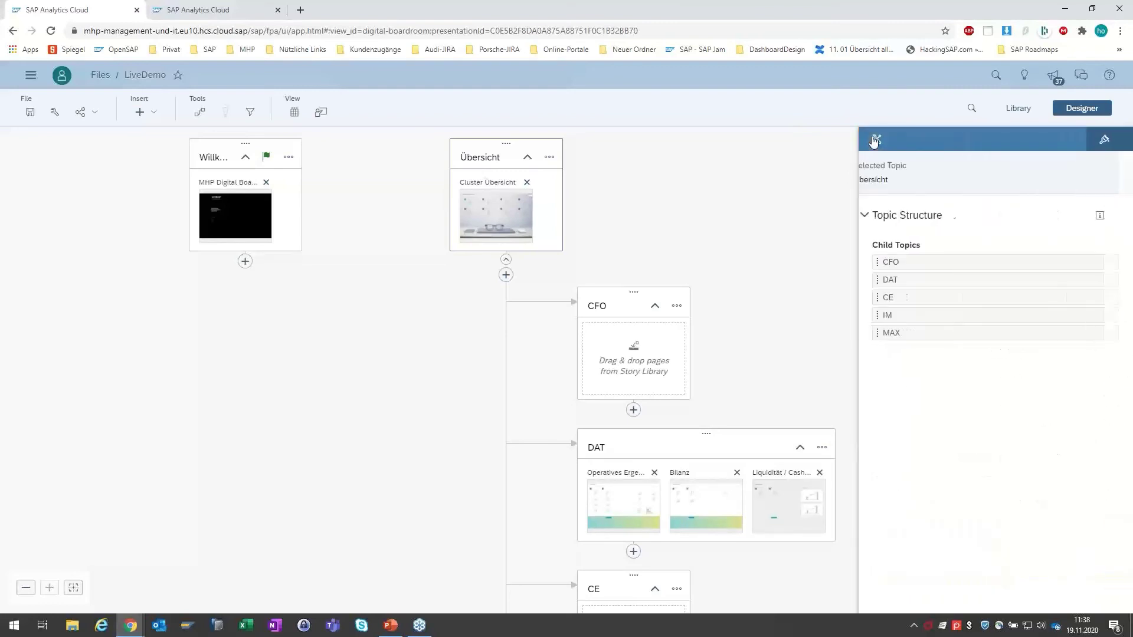
pyautogui.moveTo(910, 278); pyautogui.dragTo(904, 262)
pyautogui.moveTo(916, 332); pyautogui.dragTo(910, 295)
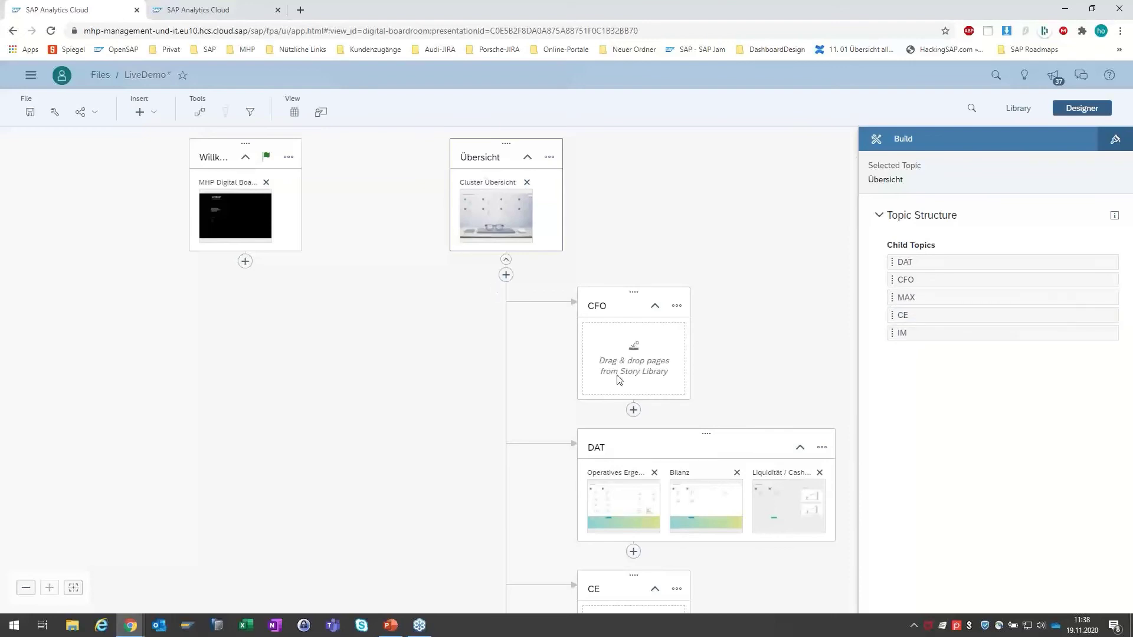
pyautogui.click(29, 112)
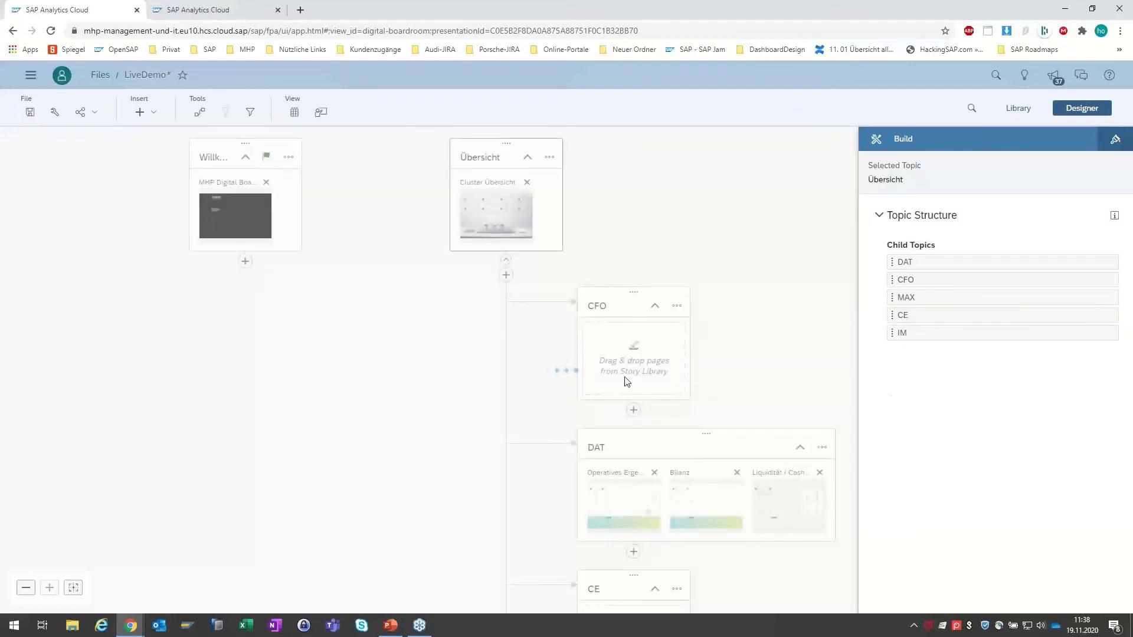
# Step: Add two subtopics under DAT and place the second one below the first
pyautogui.moveTo(741, 367); pyautogui.dragTo(540, 190)
pyautogui.click(540, 190)
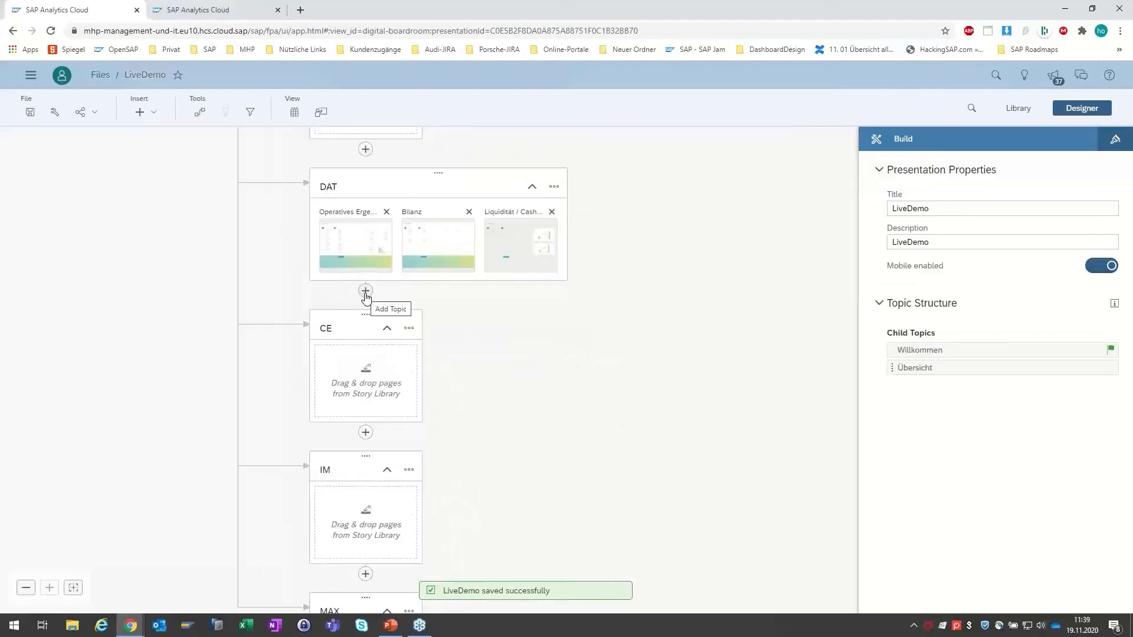
pyautogui.click(366, 292)
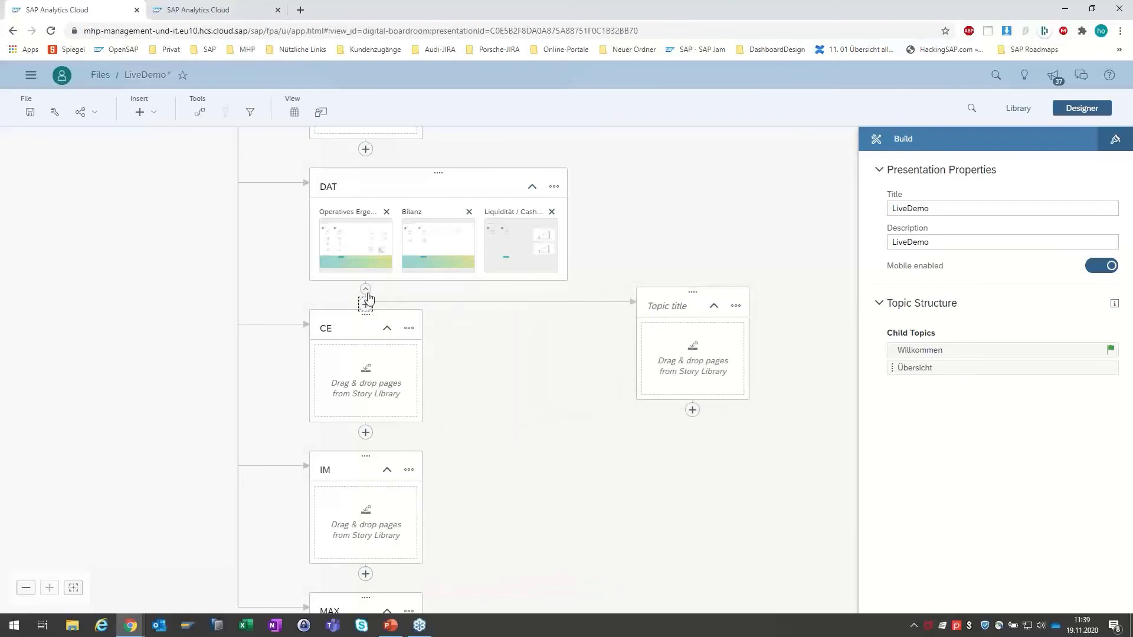
pyautogui.click(366, 304)
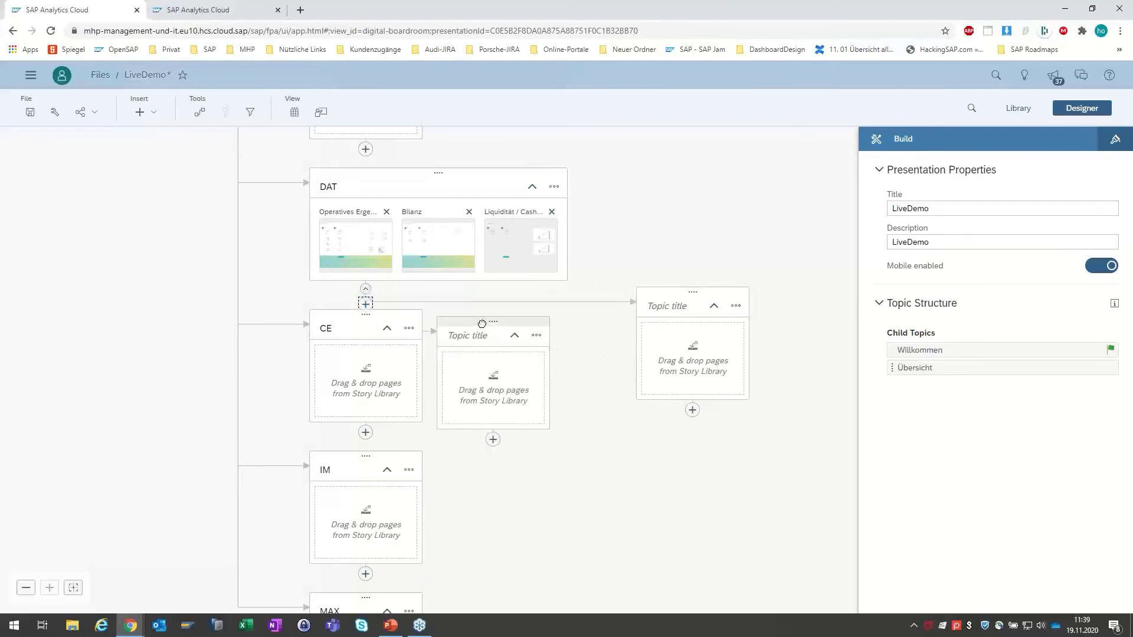
pyautogui.moveTo(481, 324); pyautogui.dragTo(689, 451)
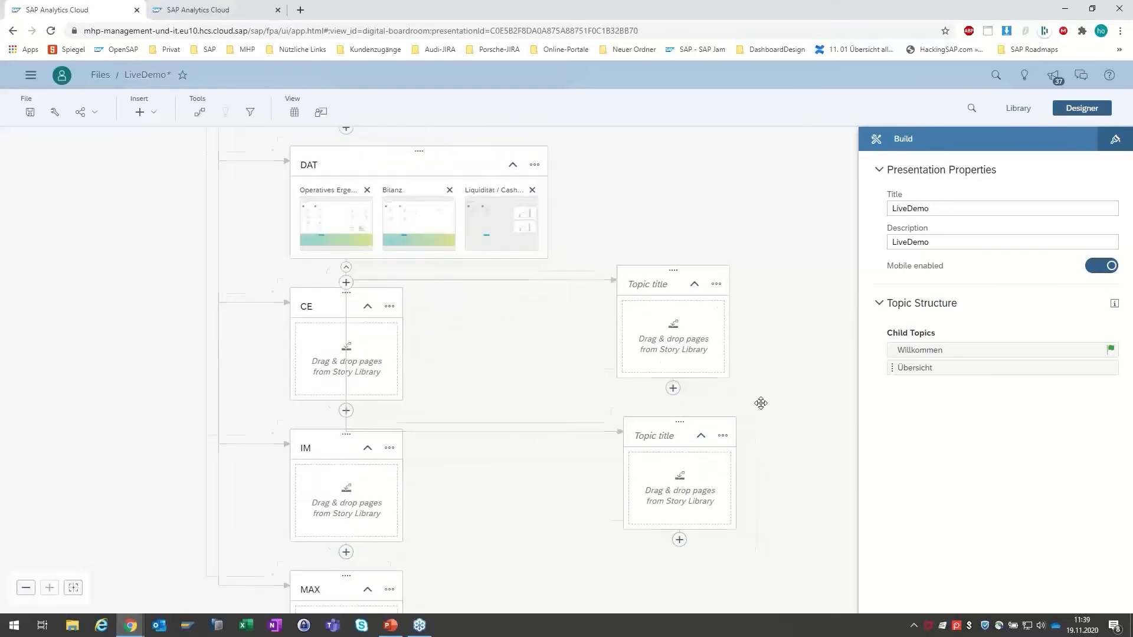
# Step: From the 03 MHP story, place Kapitalrendite and Eigenkapitalrendite in DAT's upper subtopic, and Netto Cashflow and Nettoliquidität in the lower one
pyautogui.click(1027, 110)
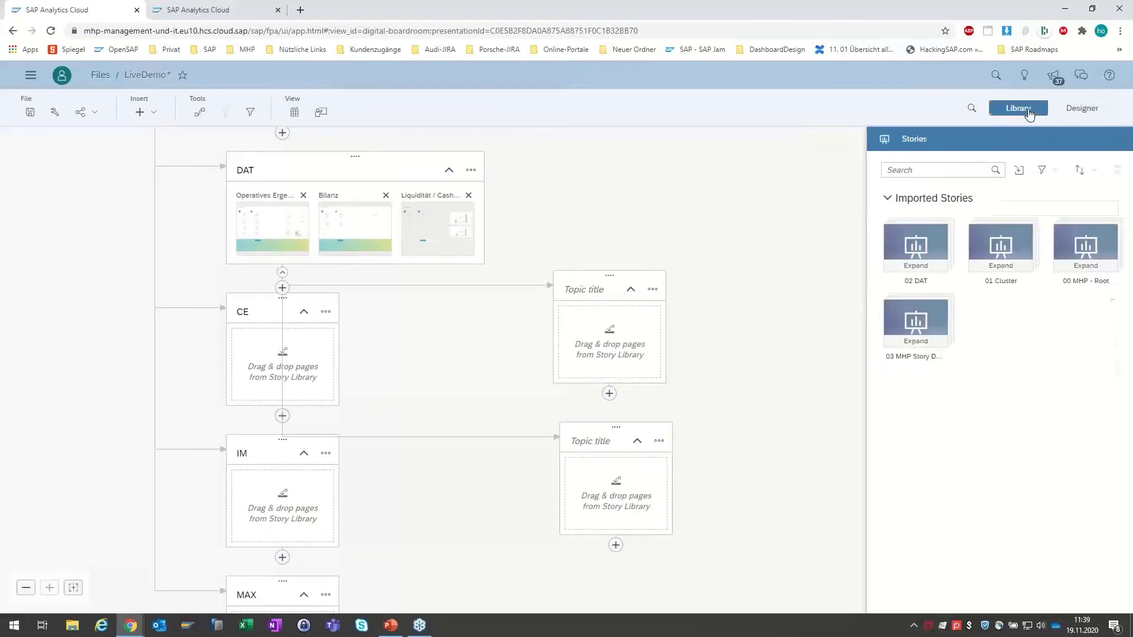
pyautogui.click(921, 328)
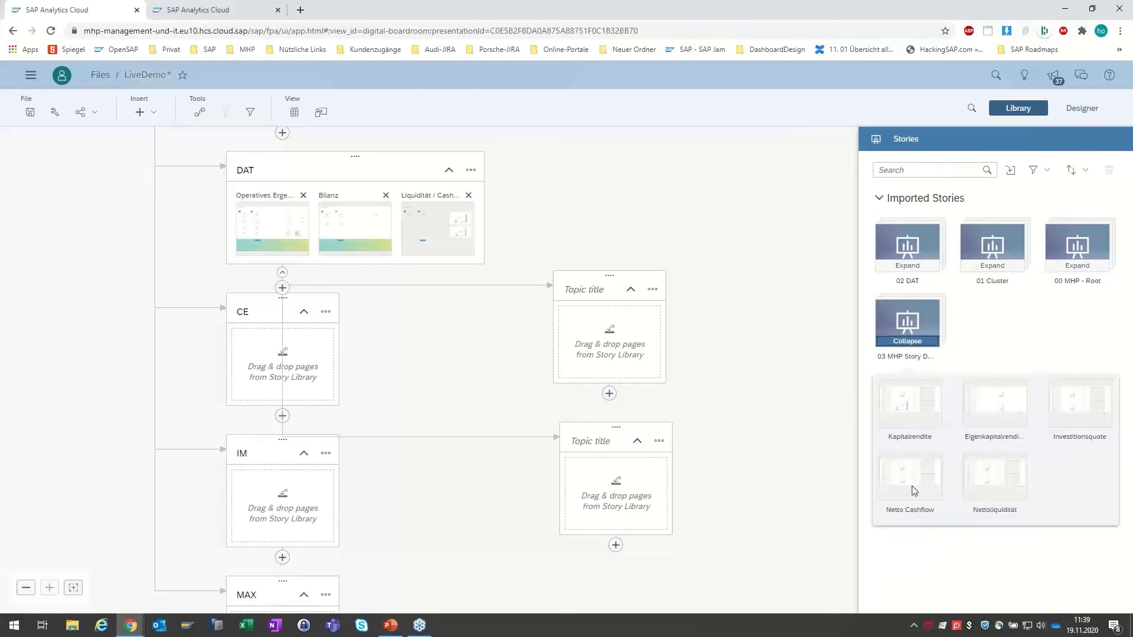
pyautogui.moveTo(870, 427); pyautogui.dragTo(646, 351)
pyautogui.moveTo(997, 407); pyautogui.dragTo(677, 353)
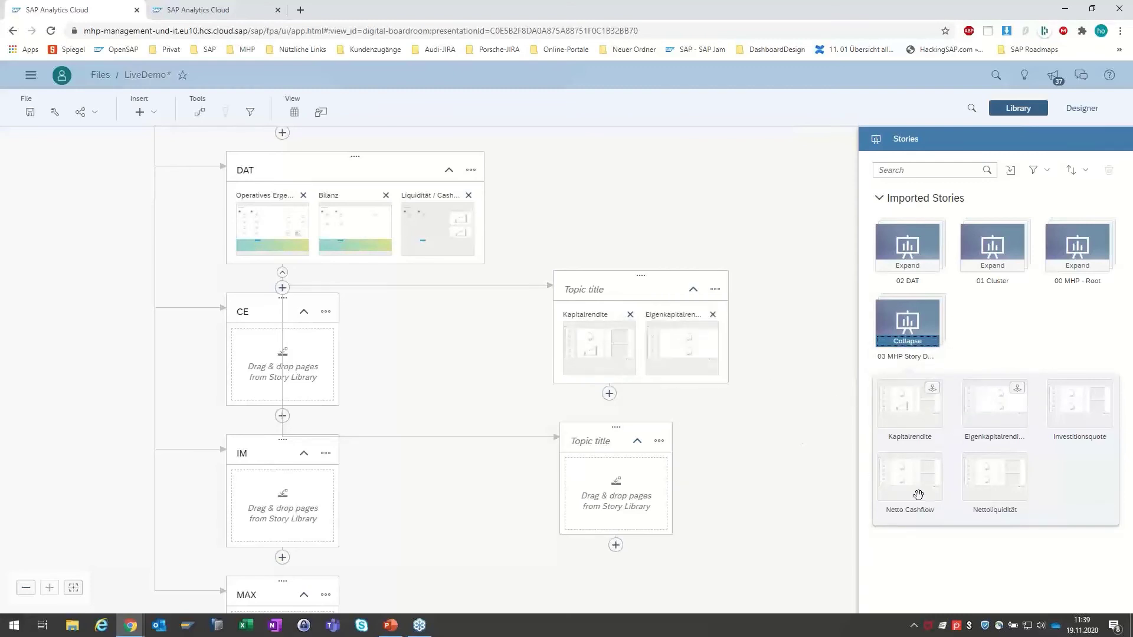
pyautogui.moveTo(919, 492); pyautogui.dragTo(616, 494)
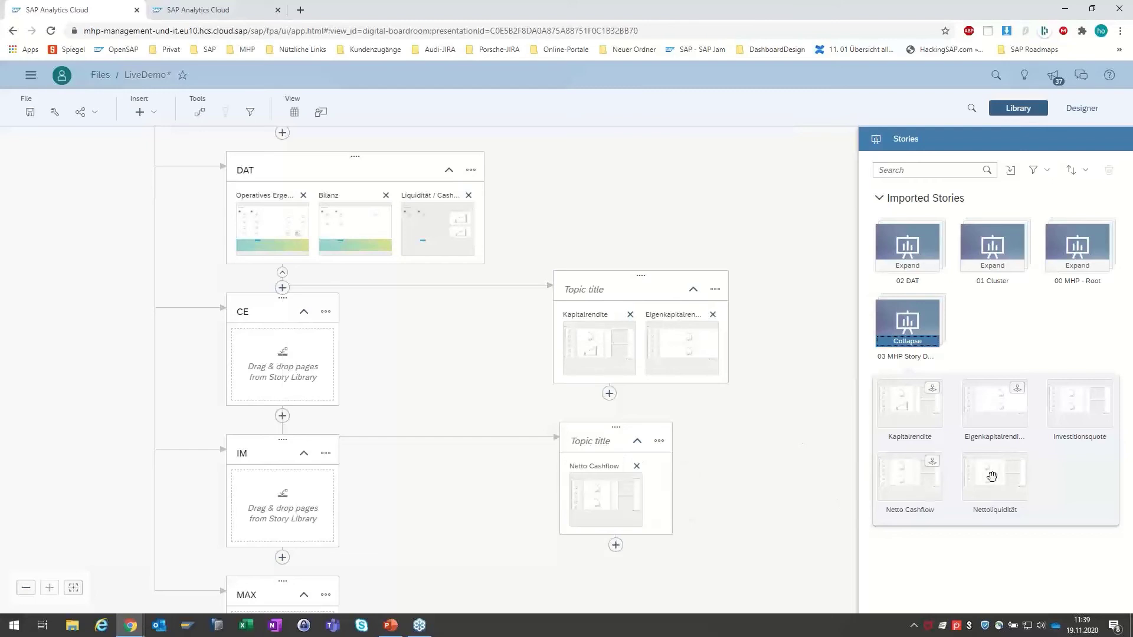
pyautogui.moveTo(992, 473); pyautogui.dragTo(683, 497)
# Step: Title the two DAT subtopics Kapitalrendite and Netto Cashflow / Liqui, and save the dashboard
pyautogui.click(583, 290)
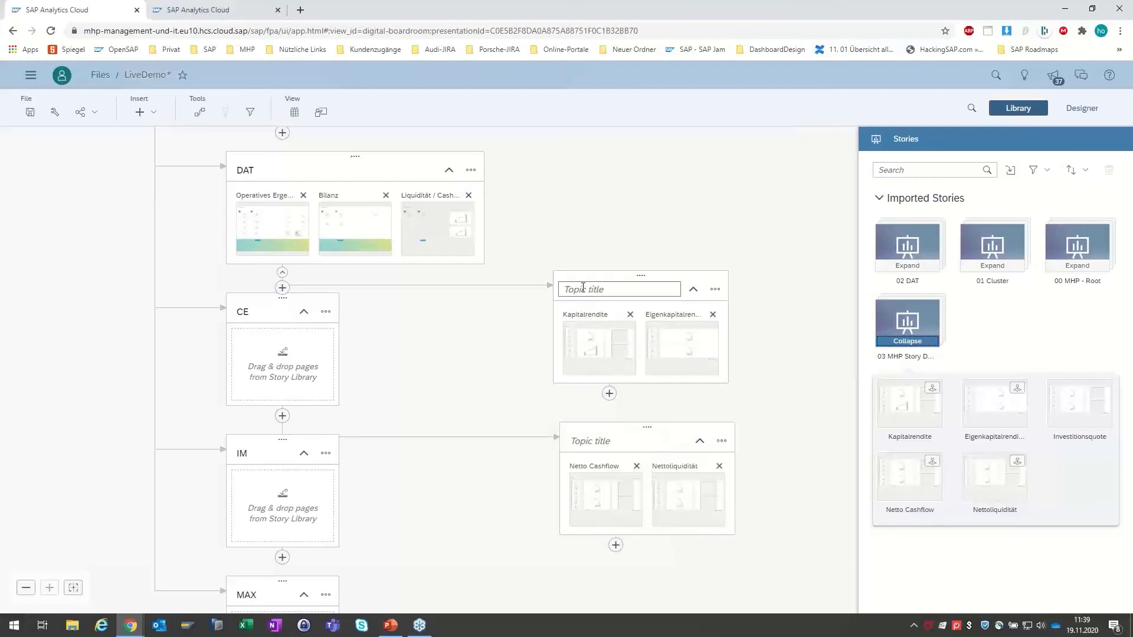
pyautogui.write('Kapitalrendite')
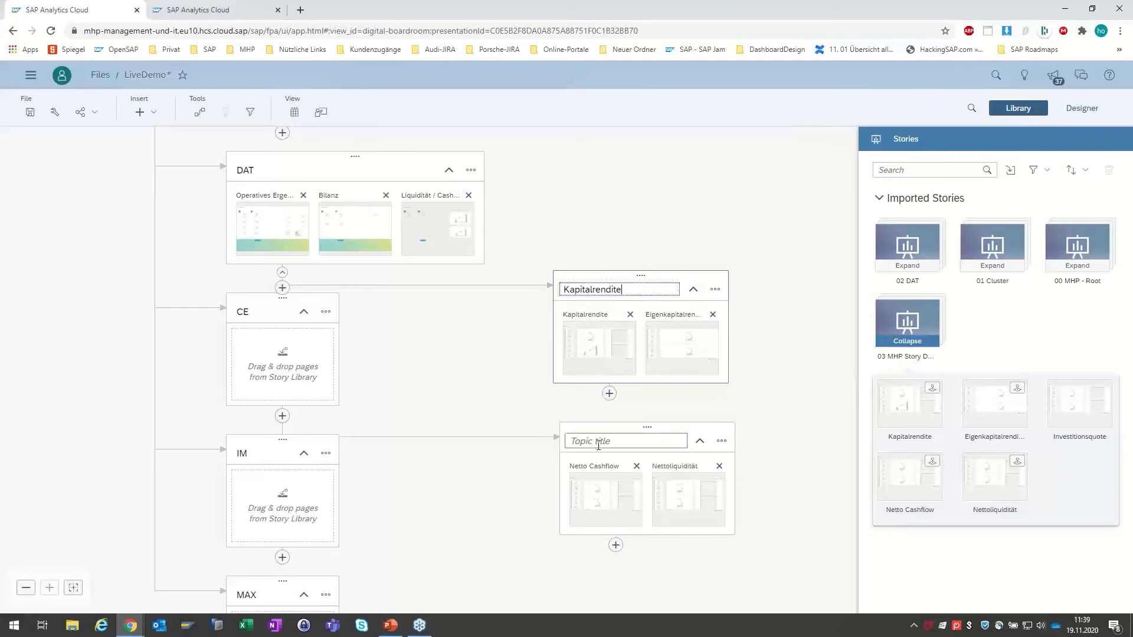
pyautogui.click(602, 441)
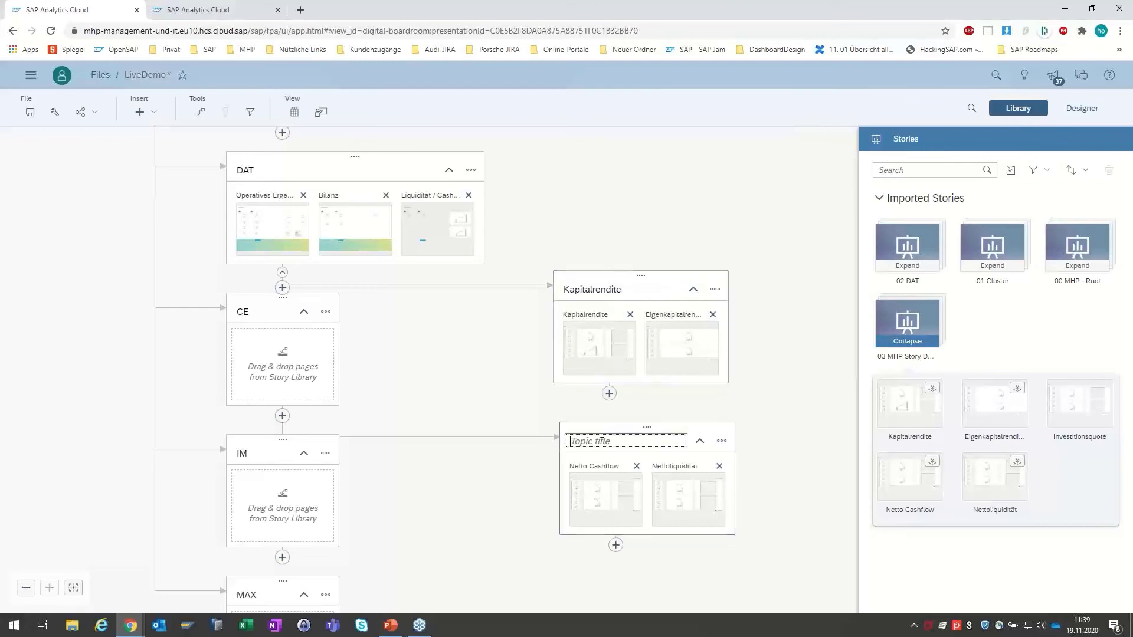
pyautogui.write('Netto Cashflow / Liqui')
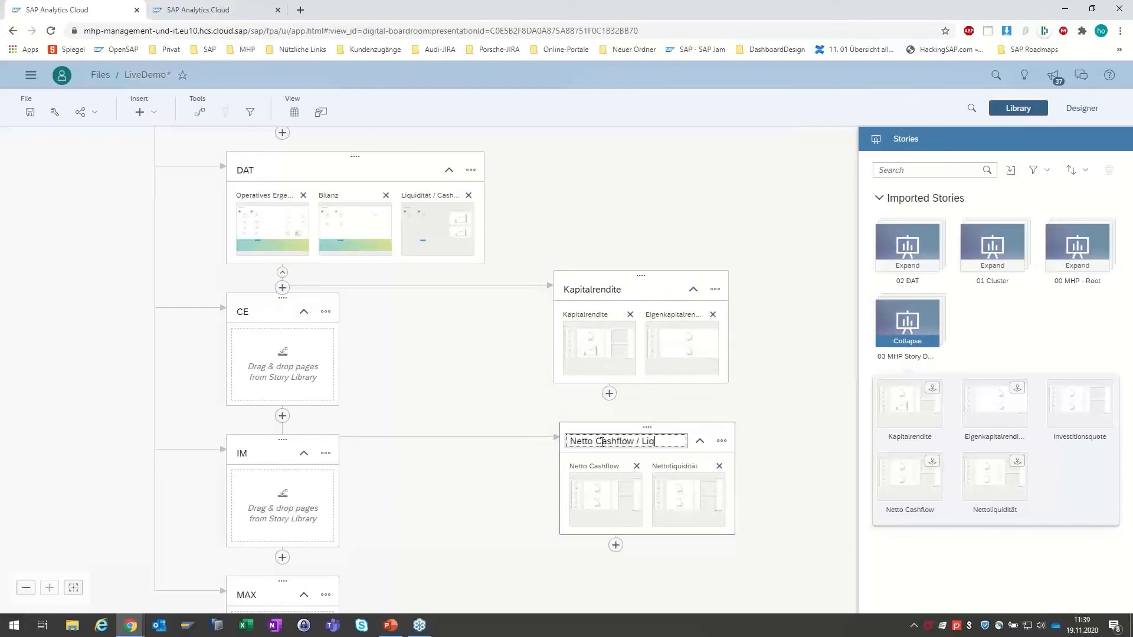
pyautogui.click(33, 115)
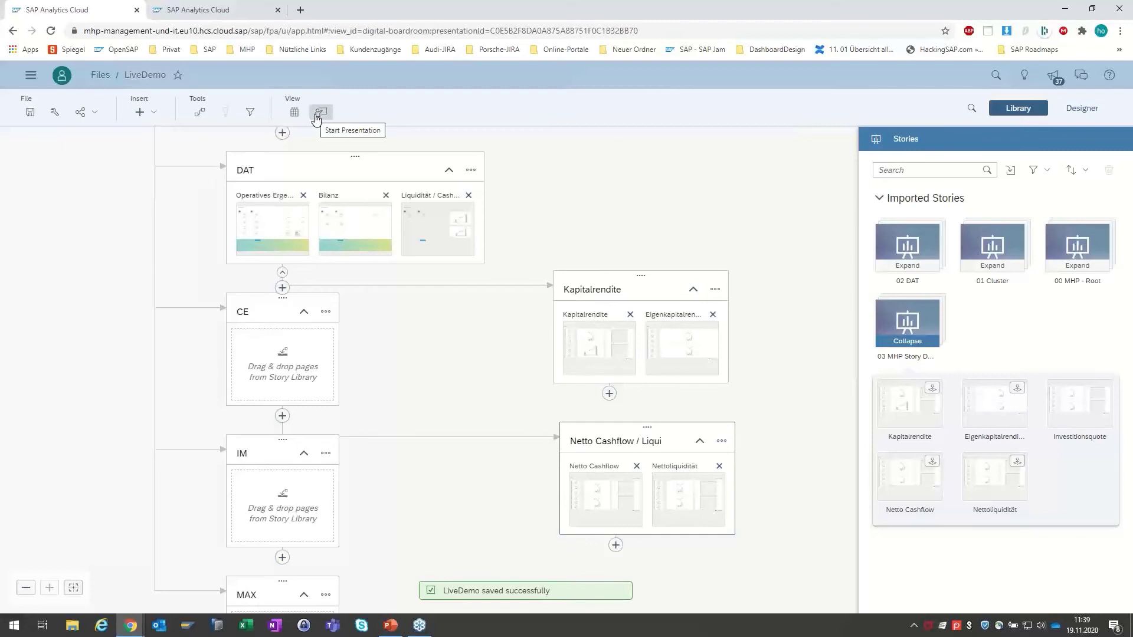
# Step: Start the presentation, check the Kapitalrendite subtopic under DAT and its context menu, and exit to the builder
pyautogui.click(319, 113)
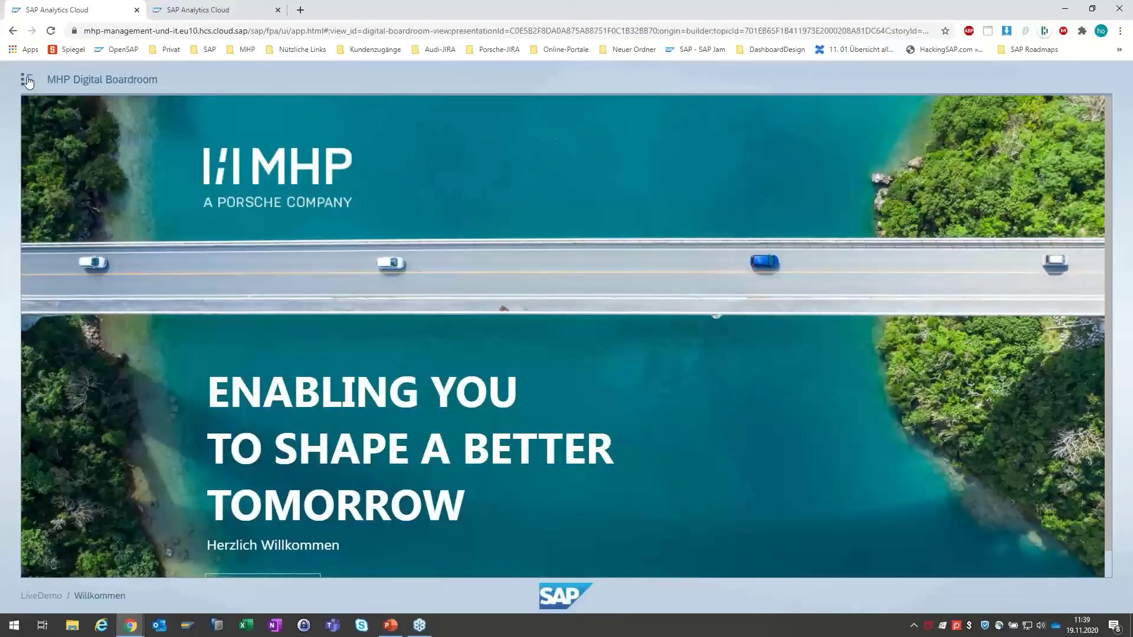
pyautogui.click(27, 80)
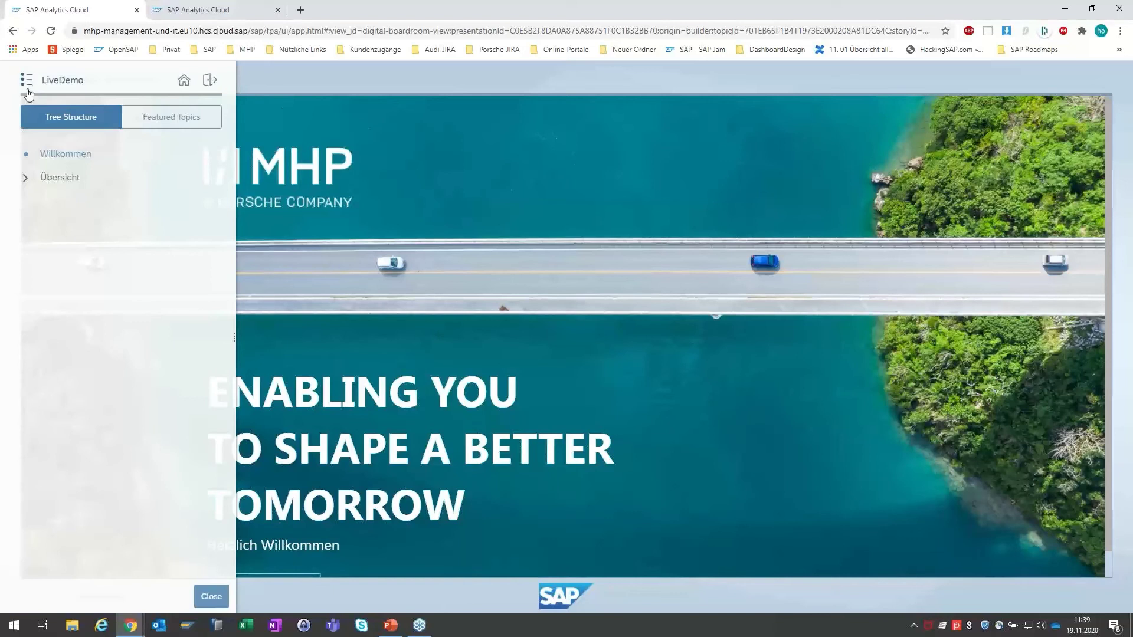
pyautogui.click(26, 178)
pyautogui.click(41, 201)
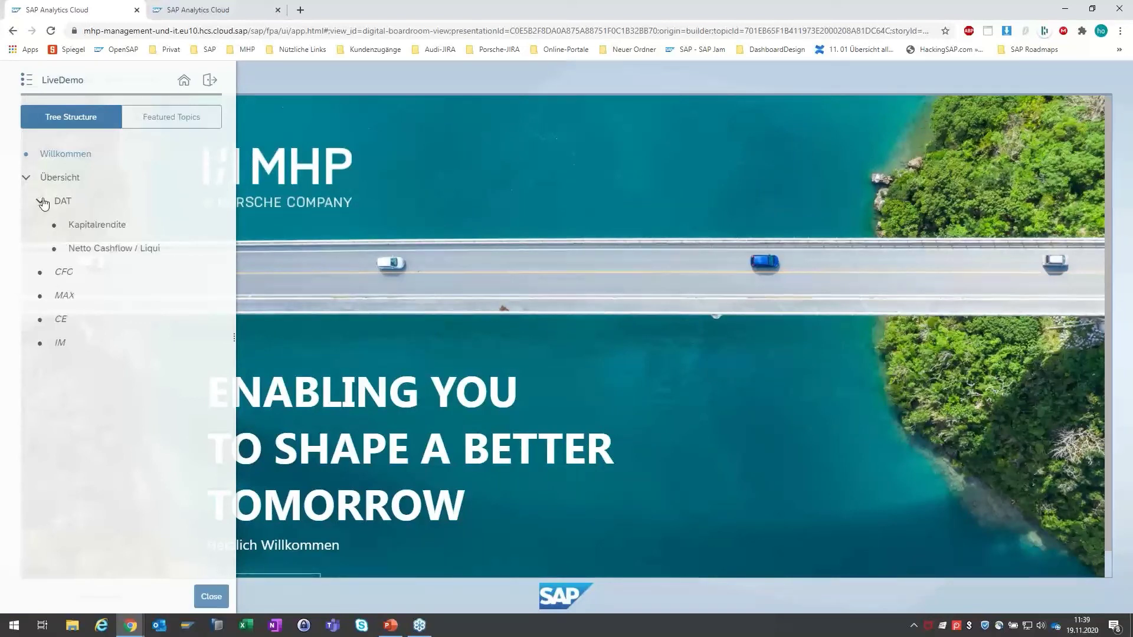
pyautogui.click(86, 226)
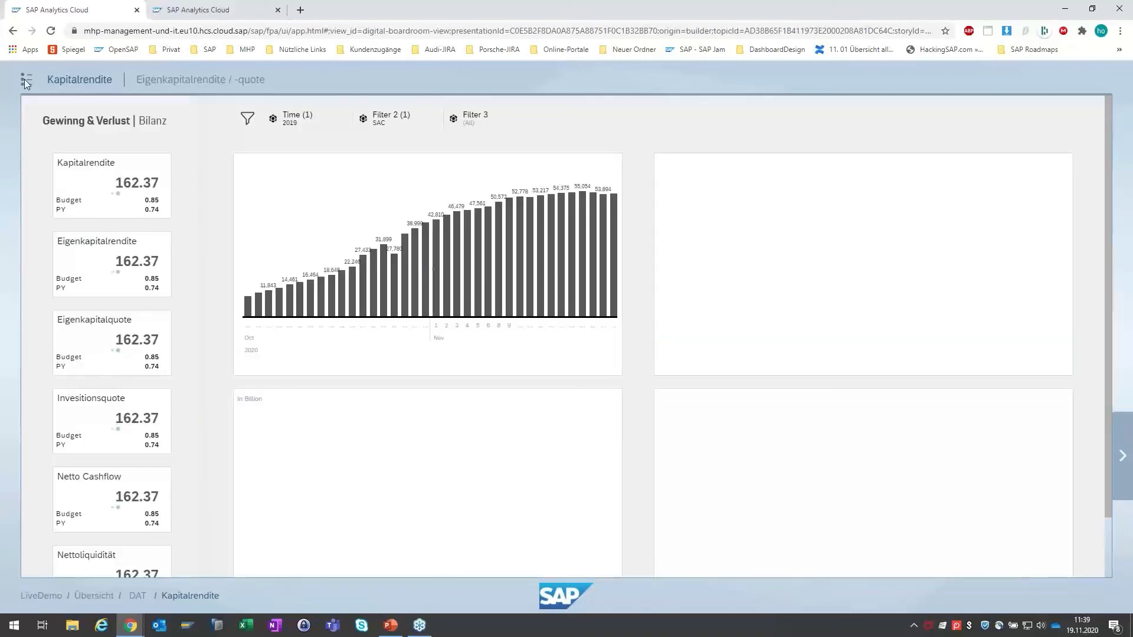
pyautogui.click(640, 245)
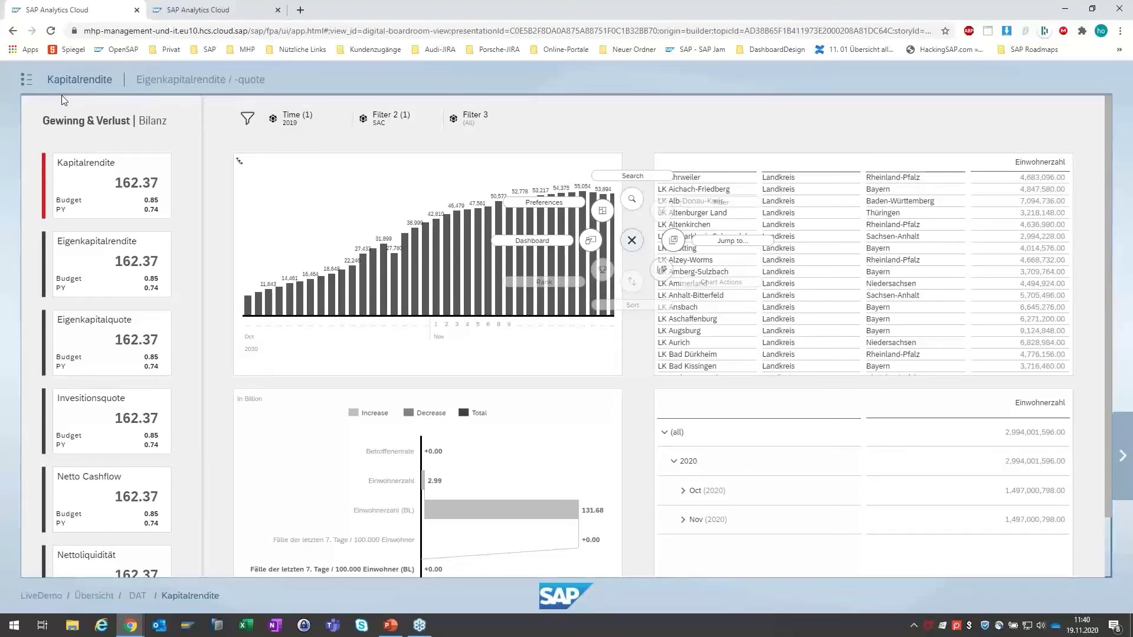
pyautogui.click(26, 79)
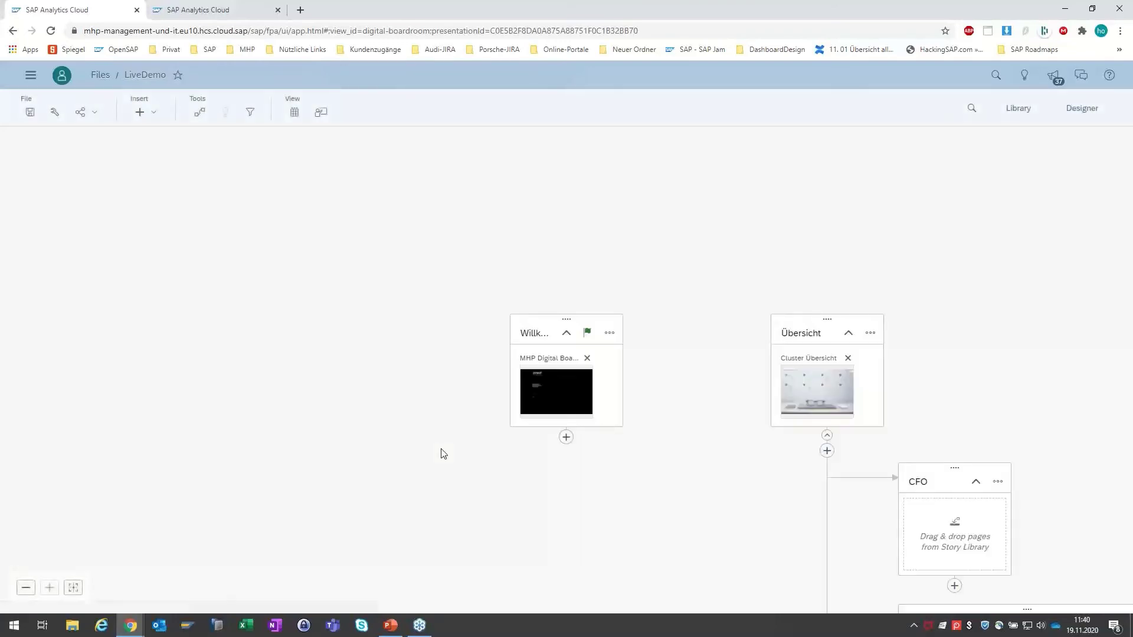
# Step: Open the navigation setup for the MHP Digital Boardroom page, add its Start button as a tile jump point, and label the jump target Start
pyautogui.moveTo(676, 491); pyautogui.dragTo(365, 340)
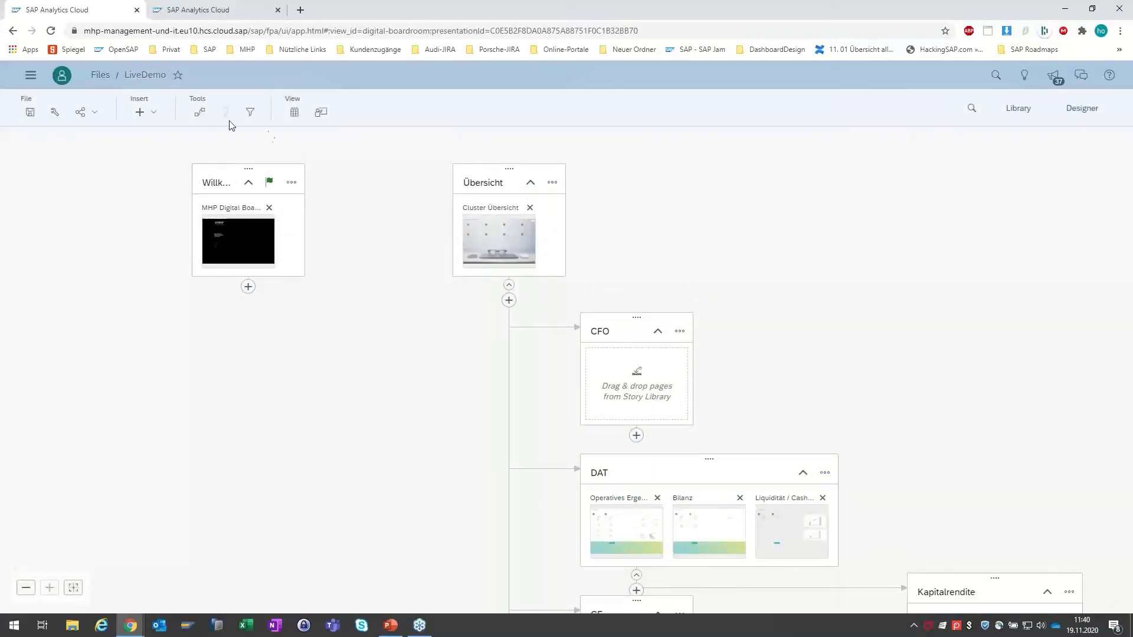
pyautogui.click(200, 114)
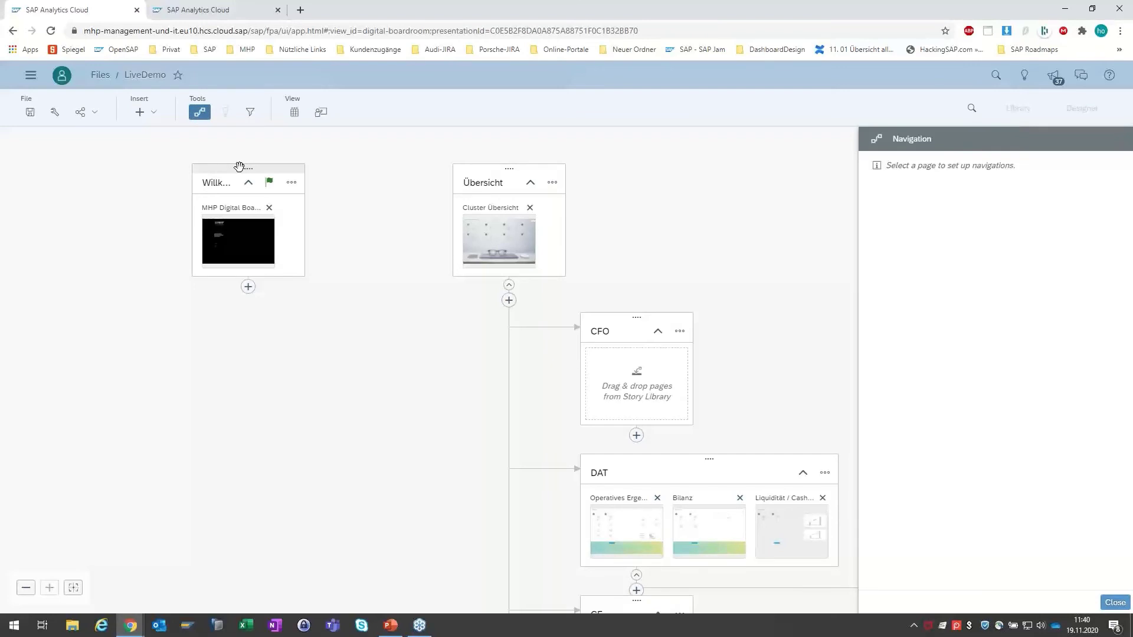
pyautogui.click(248, 236)
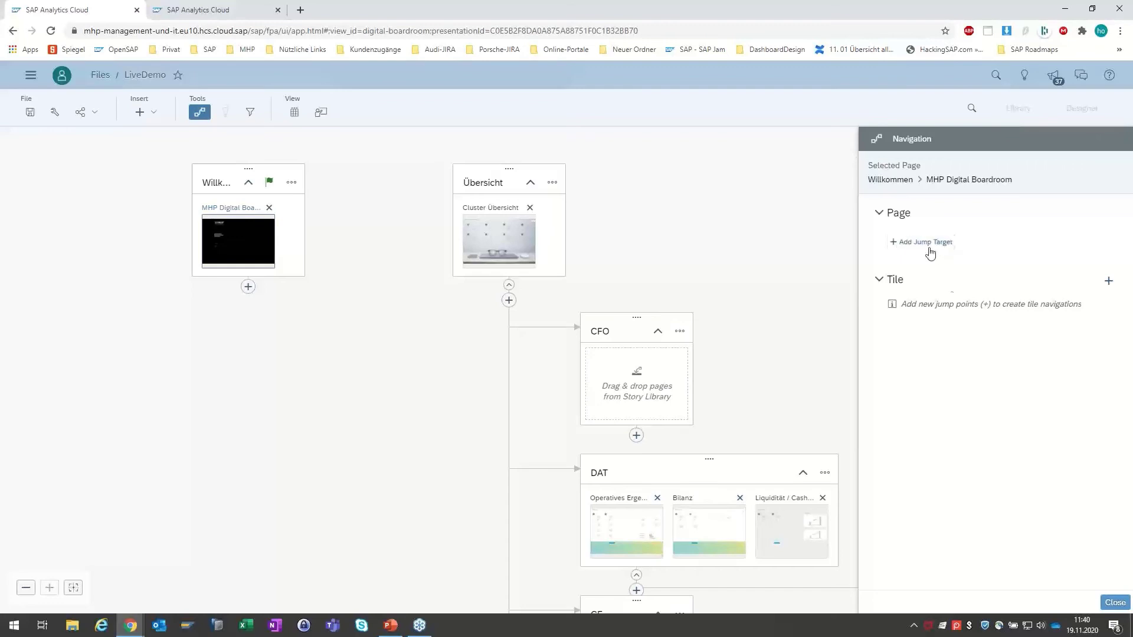
pyautogui.click(1111, 285)
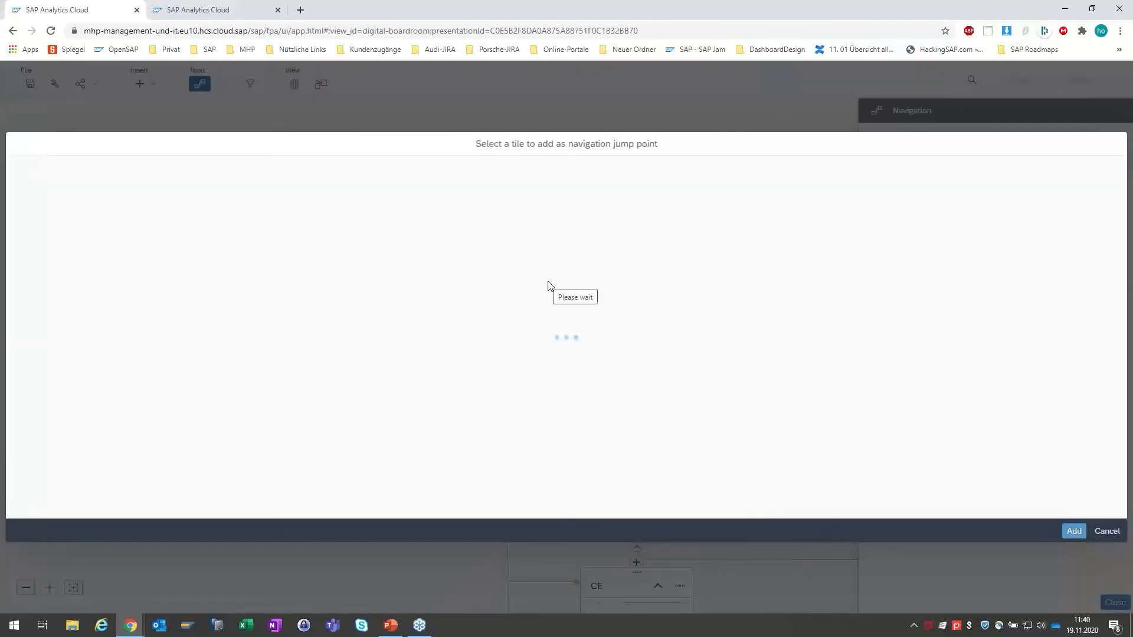
pyautogui.scroll(-3, 720, 373)
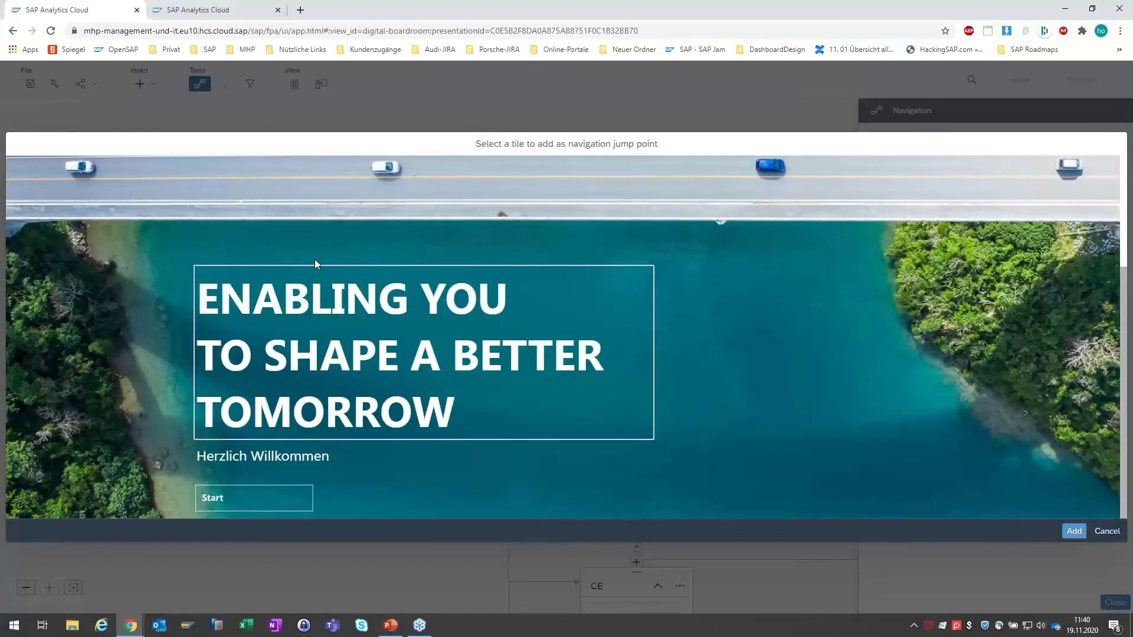
pyautogui.click(1071, 531)
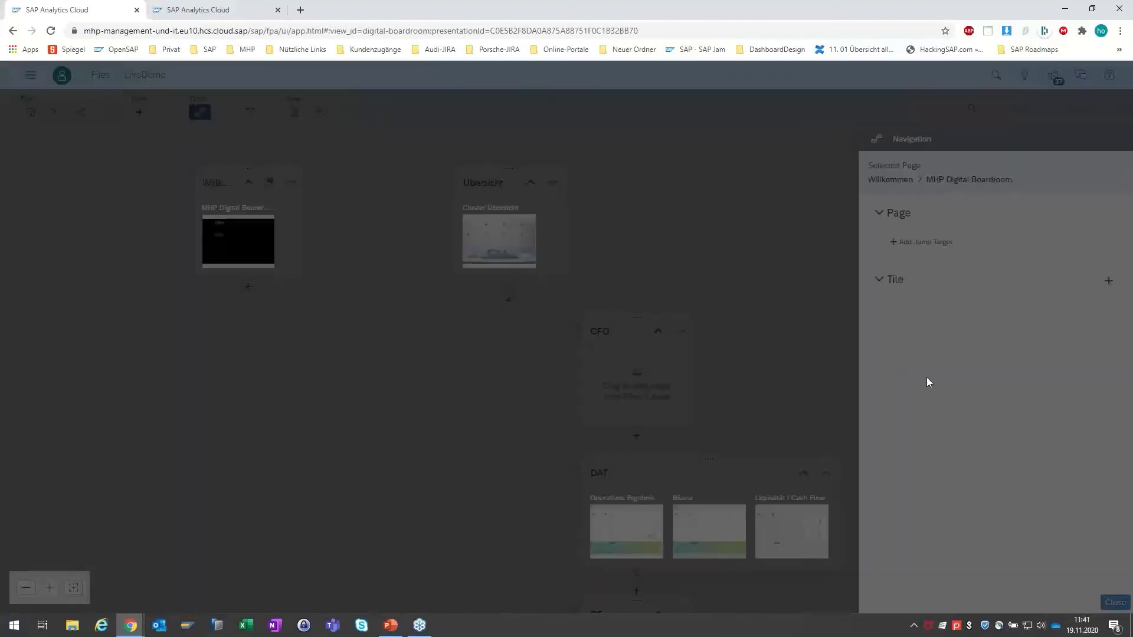
pyautogui.write('Start')
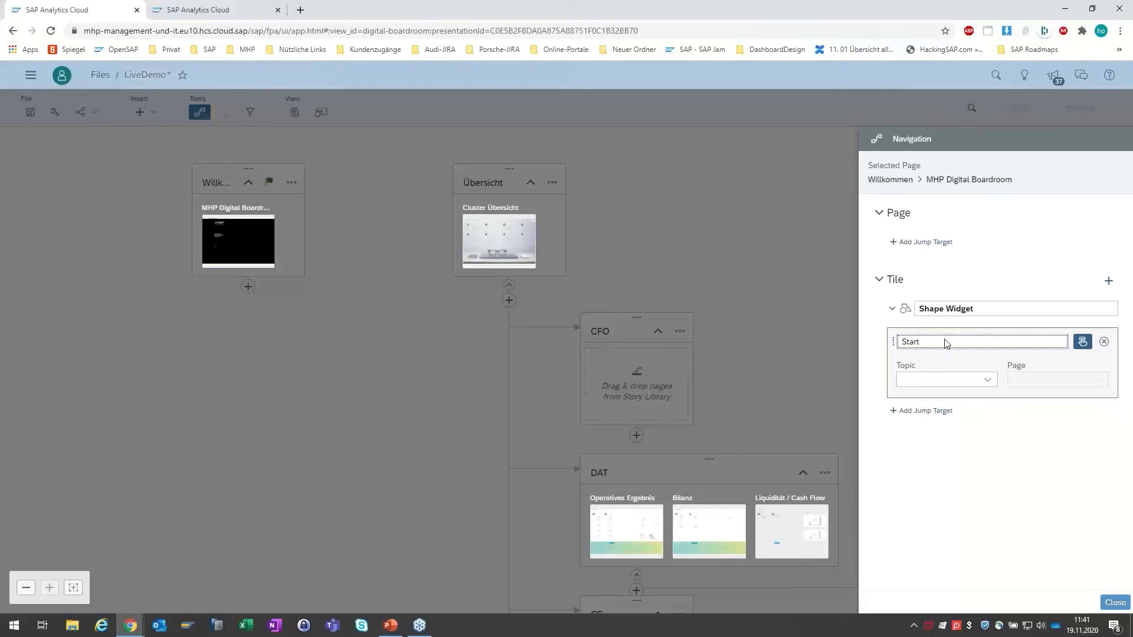
# Step: Point the Start jump target to the Cluster Übersicht page in the Übersicht topic and close the navigation setup
pyautogui.click(988, 380)
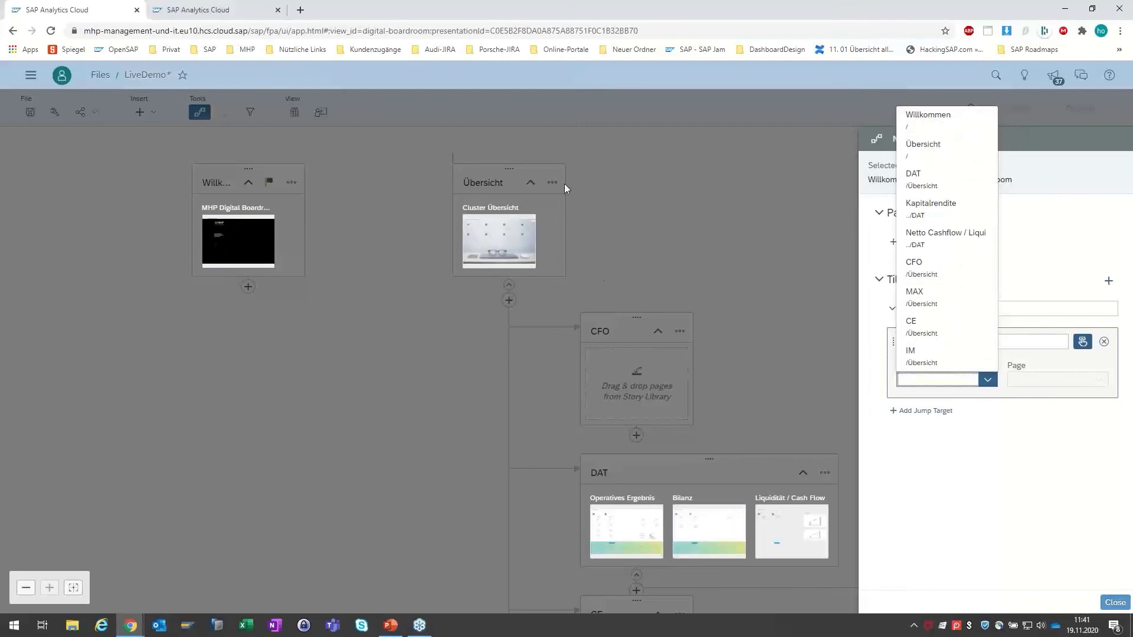
pyautogui.click(920, 152)
pyautogui.click(1098, 380)
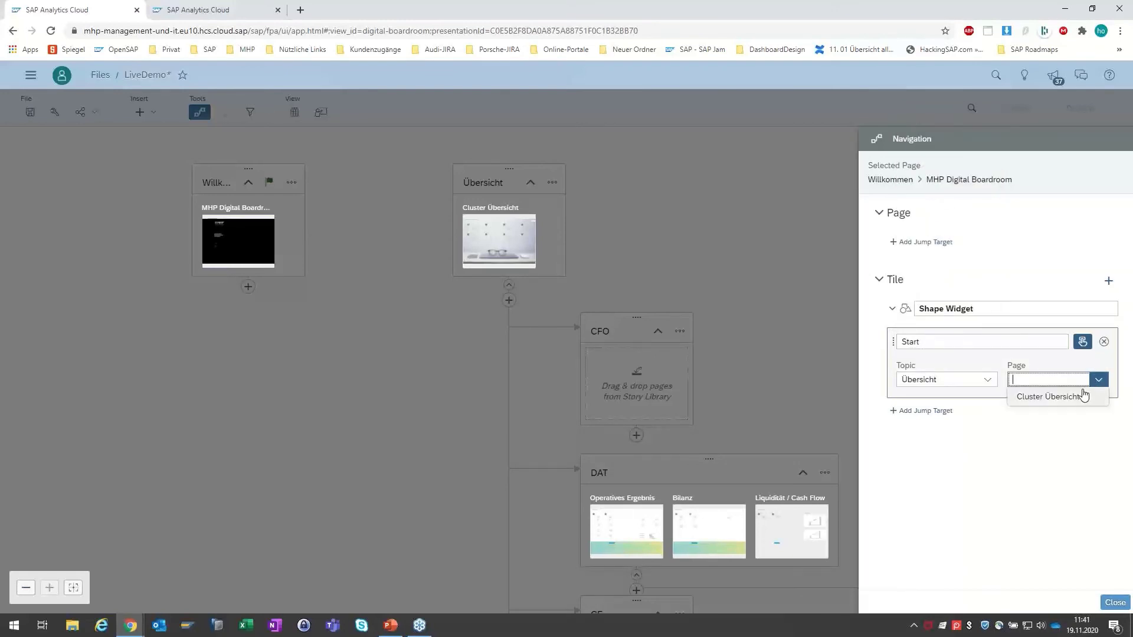
pyautogui.click(1084, 396)
pyautogui.click(1115, 602)
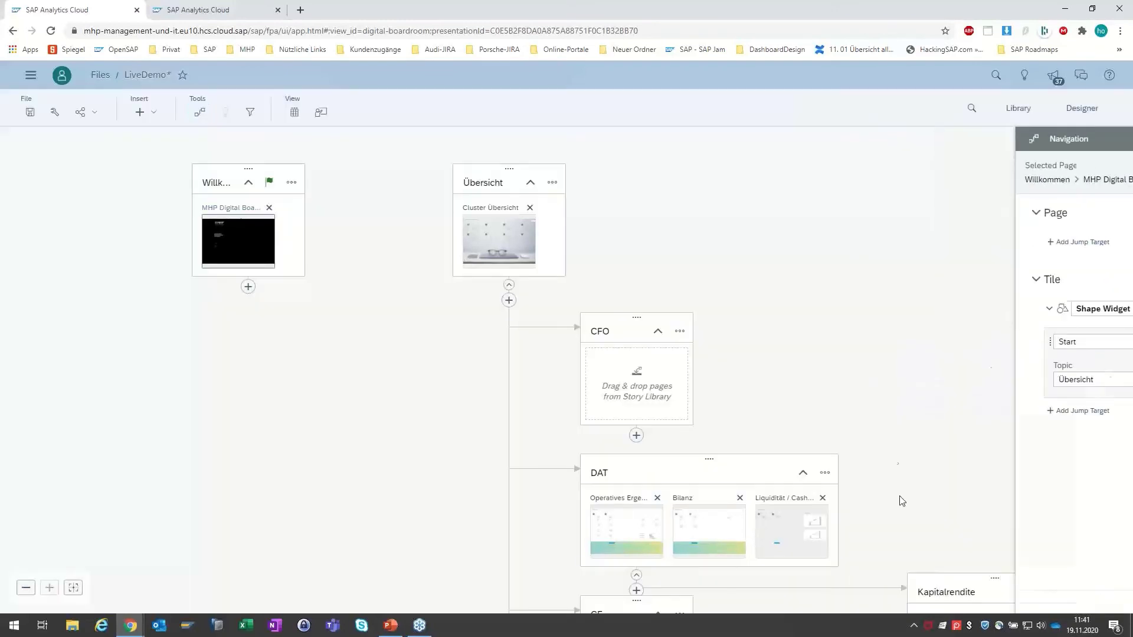
# Step: For the Cluster Übersicht page, add the Data & Technology icon as a tile jump point and label its jump target DAT
pyautogui.click(199, 112)
pyautogui.click(405, 211)
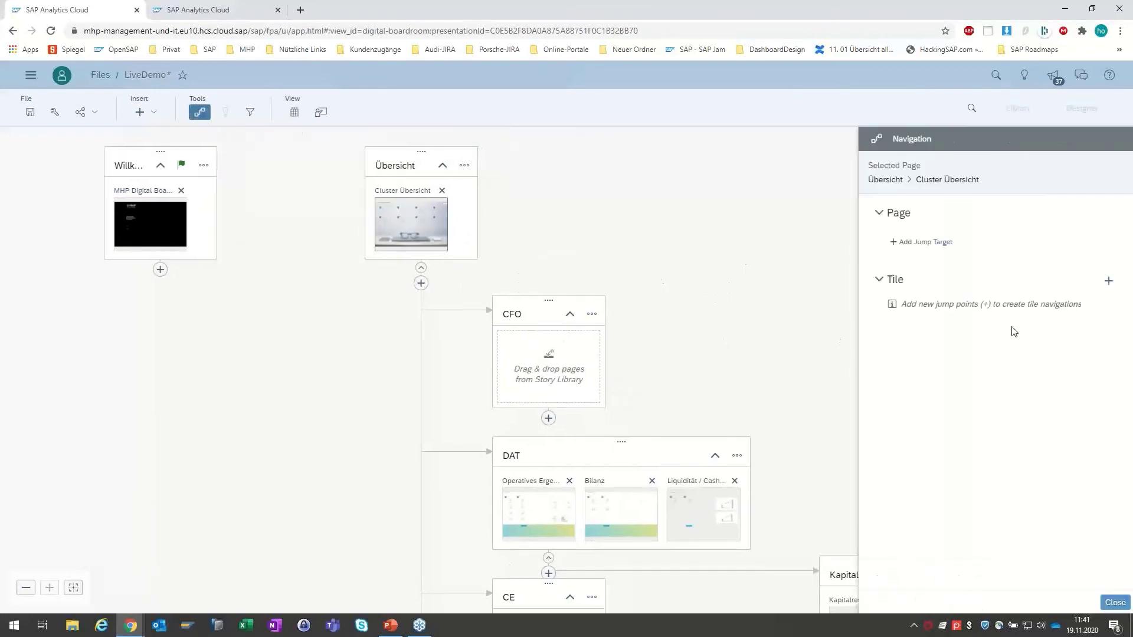
pyautogui.click(1108, 281)
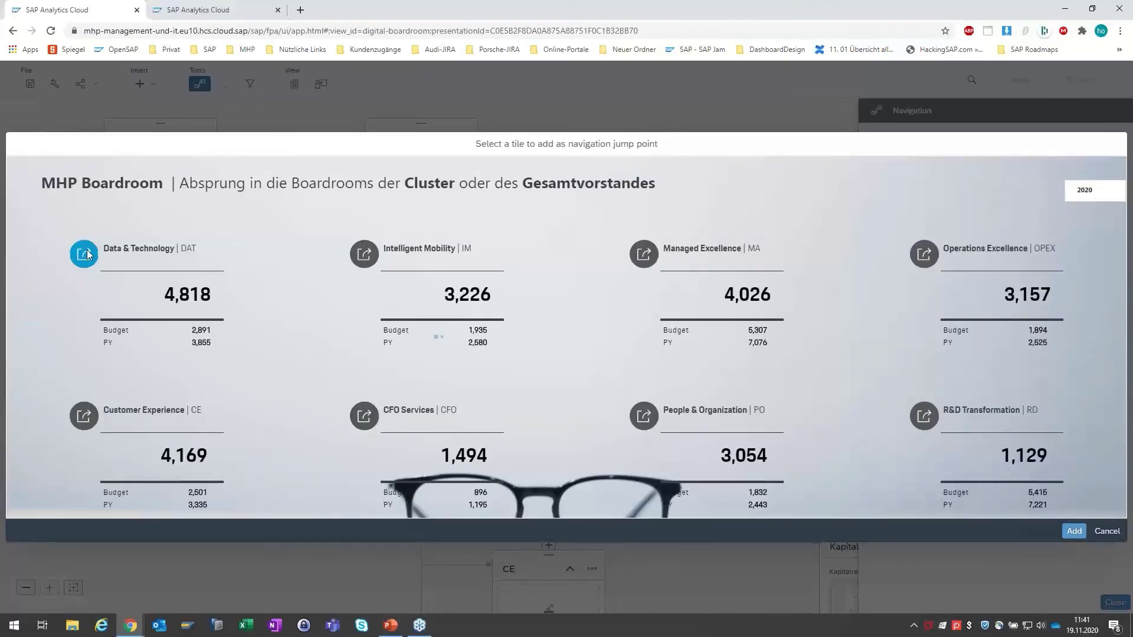
pyautogui.click(86, 255)
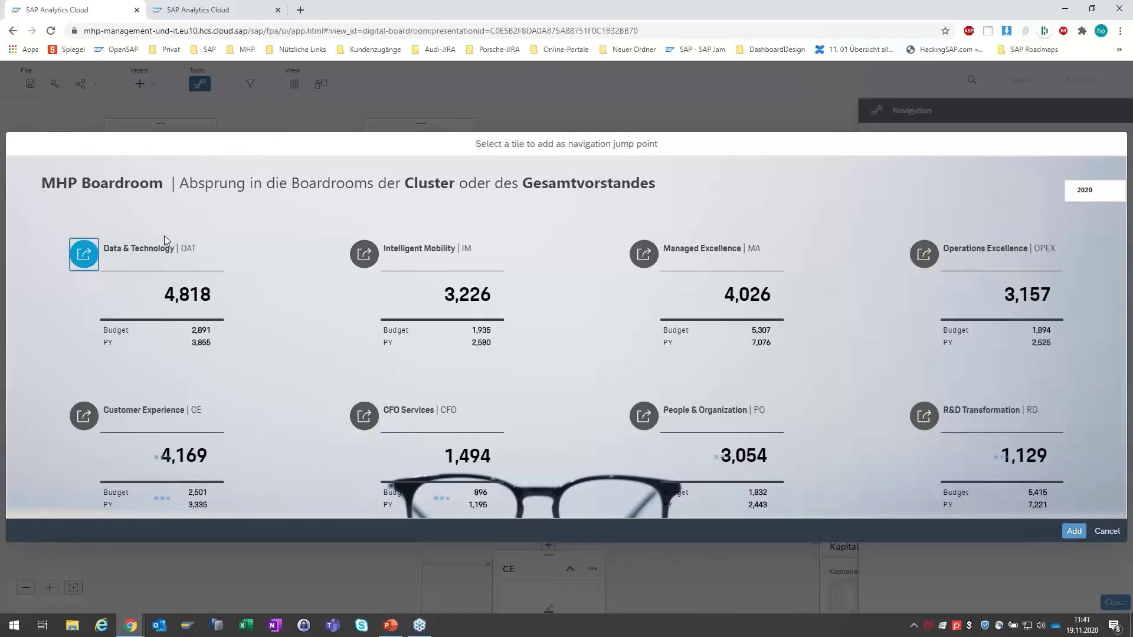
pyautogui.click(1074, 532)
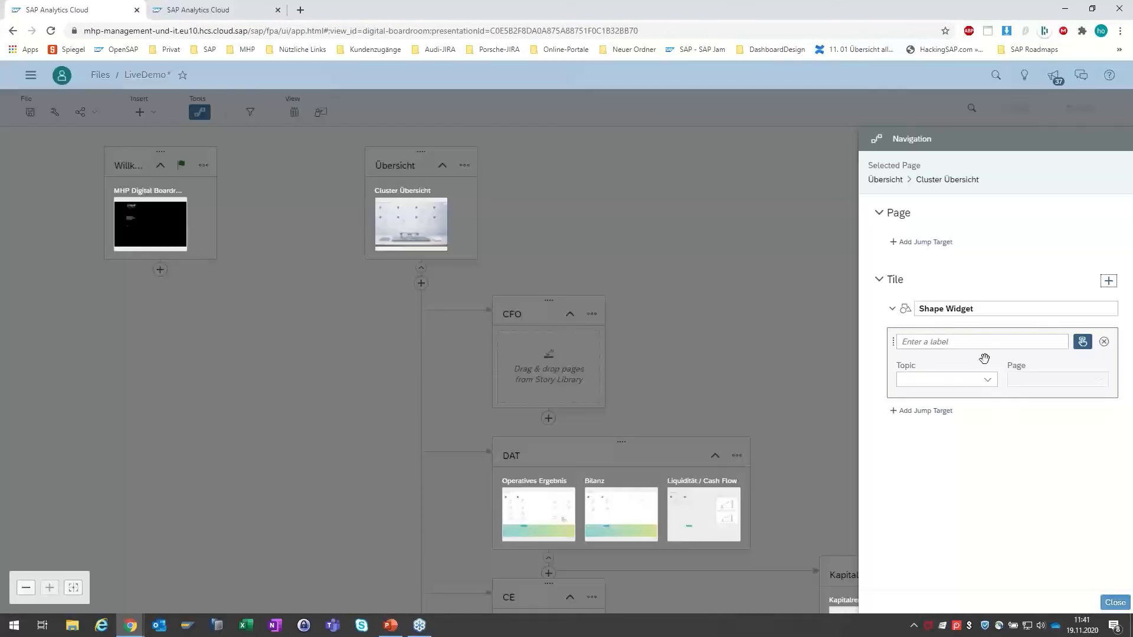
pyautogui.write('DAT')
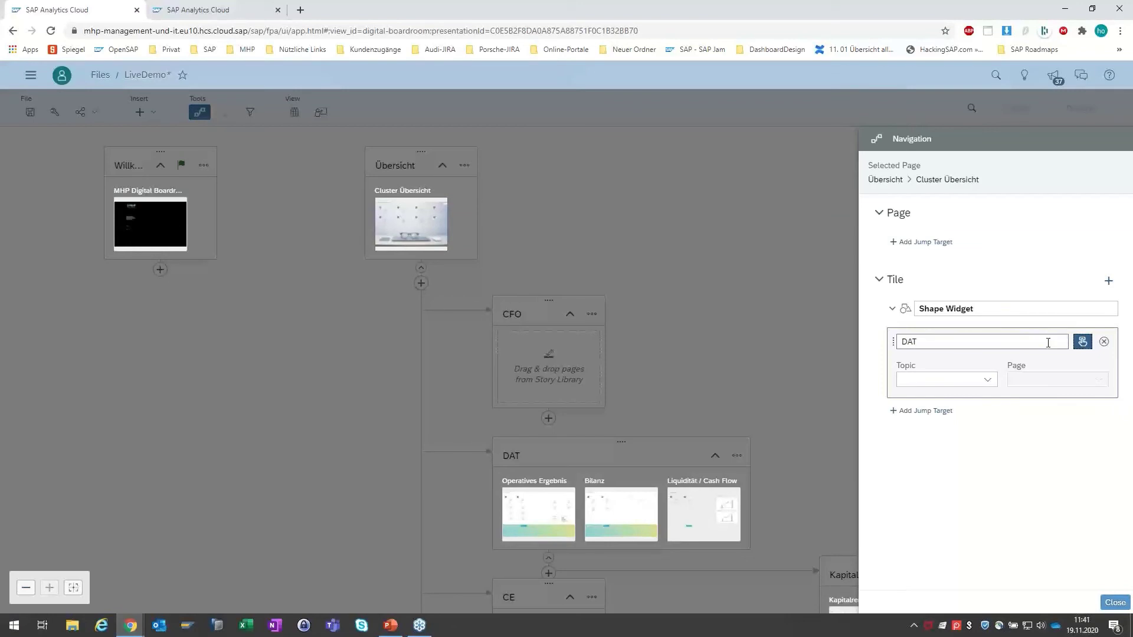
# Step: Link the DAT jump target to the Operatives Ergebnis page in the DAT topic and close the navigation setup
pyautogui.click(997, 380)
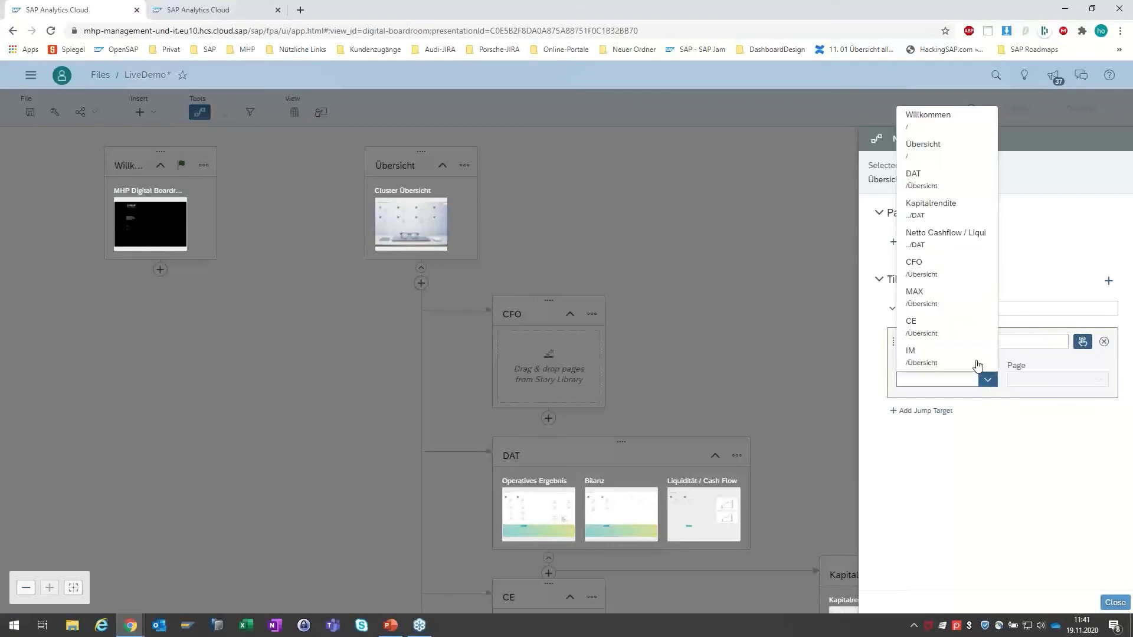
pyautogui.click(941, 180)
pyautogui.click(1101, 383)
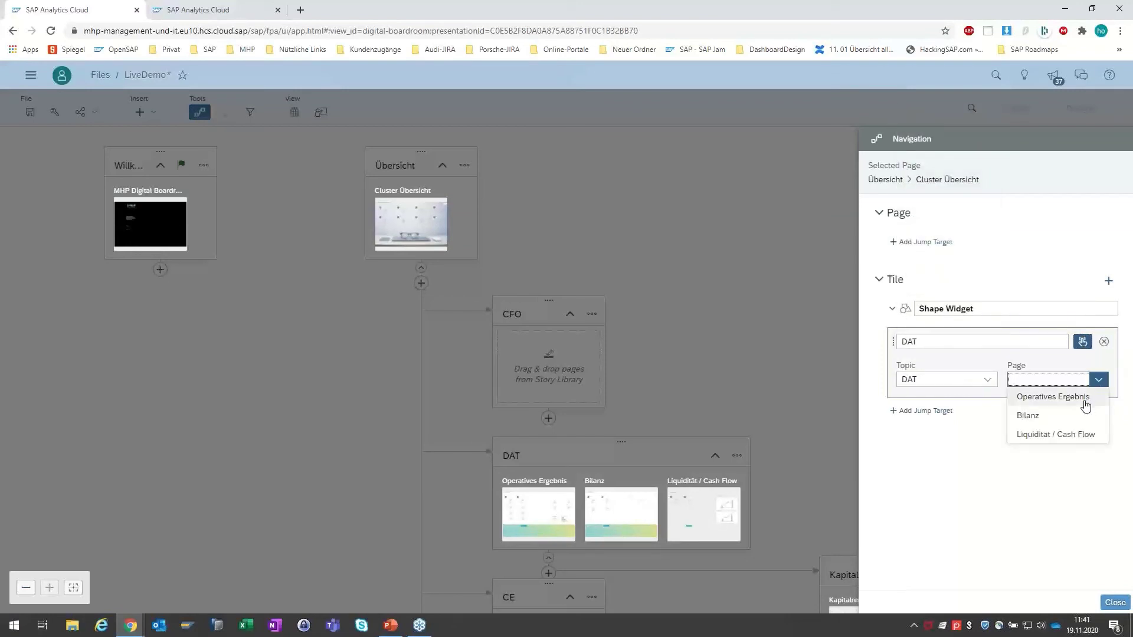
pyautogui.click(1021, 397)
pyautogui.click(1116, 602)
# Step: For DAT's Bilanz page, add the icon beside Kapitalrendite as a tile jump point and label its jump target Kapitalrendite
pyautogui.scroll(-3, 872, 354)
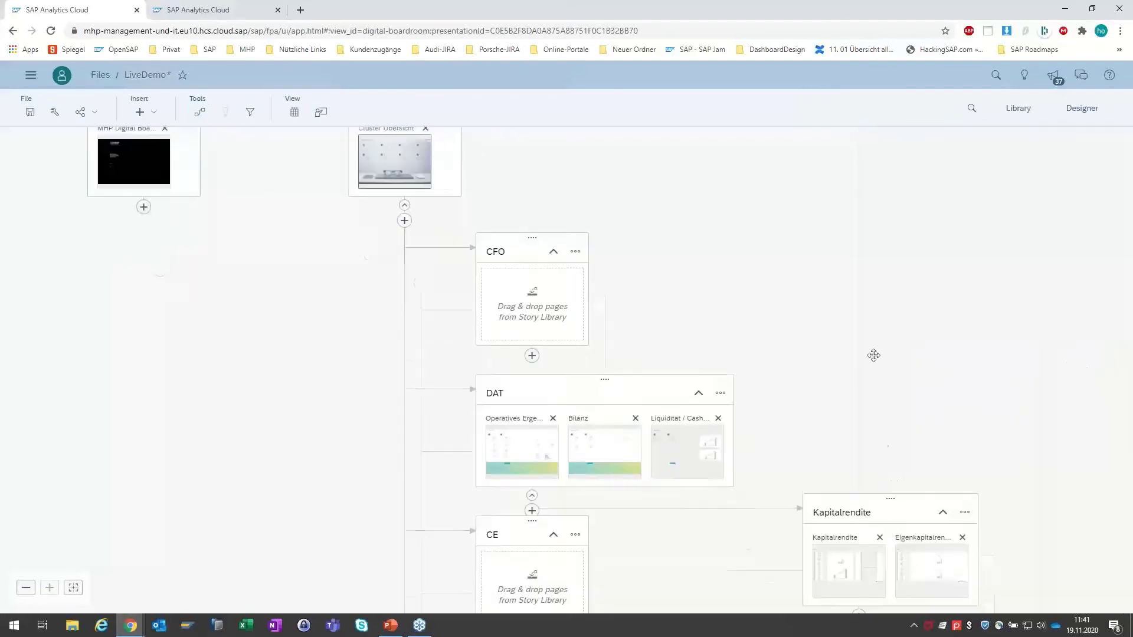
pyautogui.hscroll(3, 715, 298)
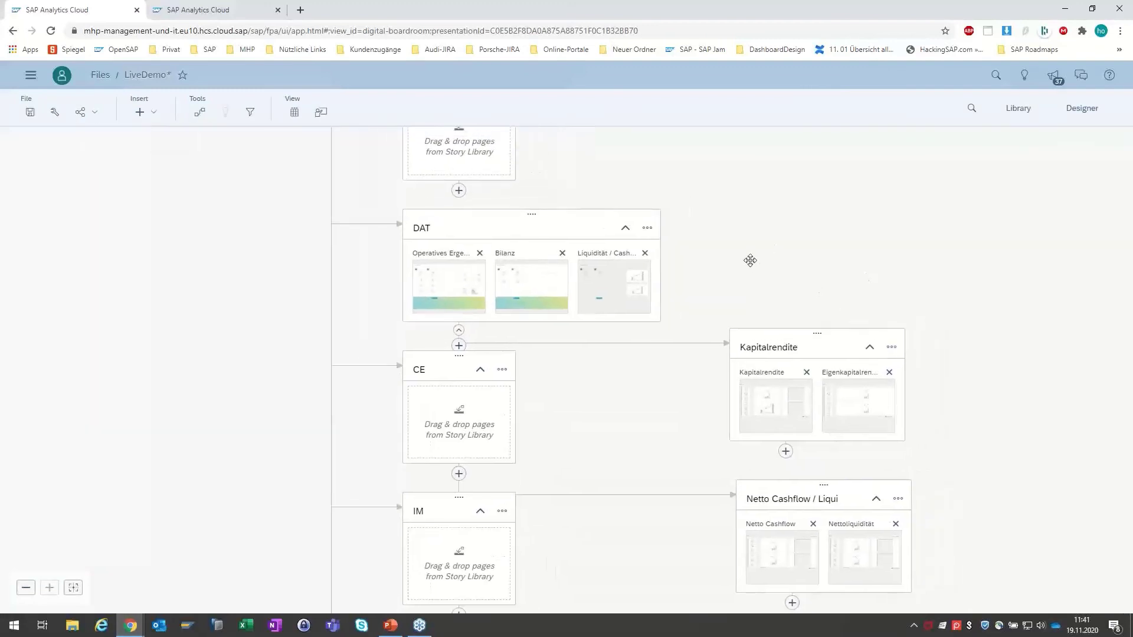
pyautogui.click(200, 112)
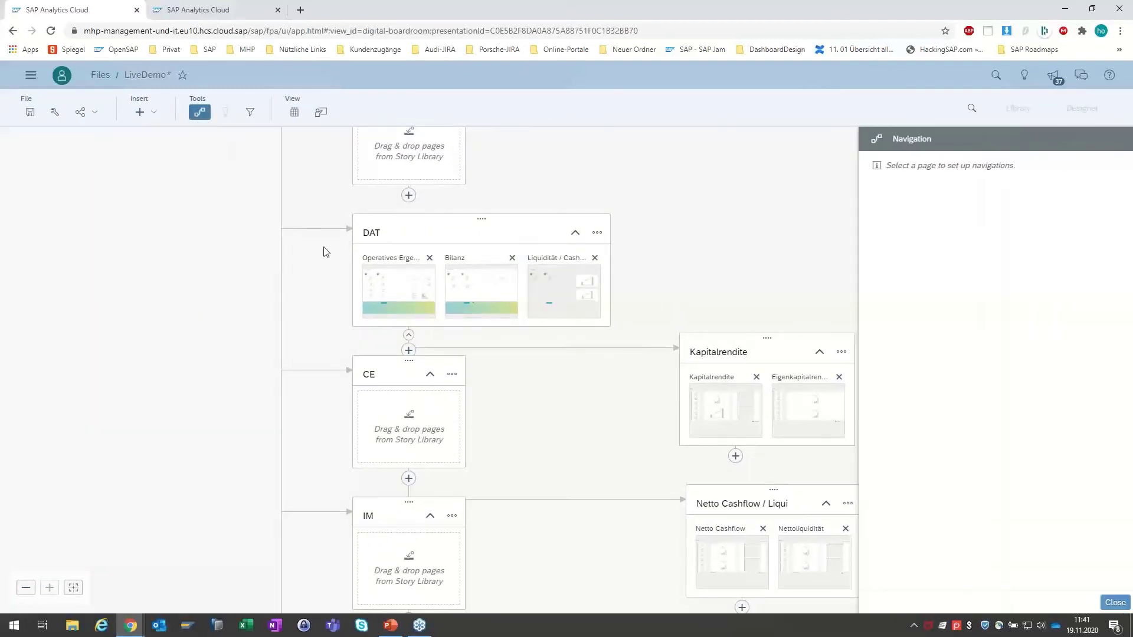
pyautogui.click(456, 289)
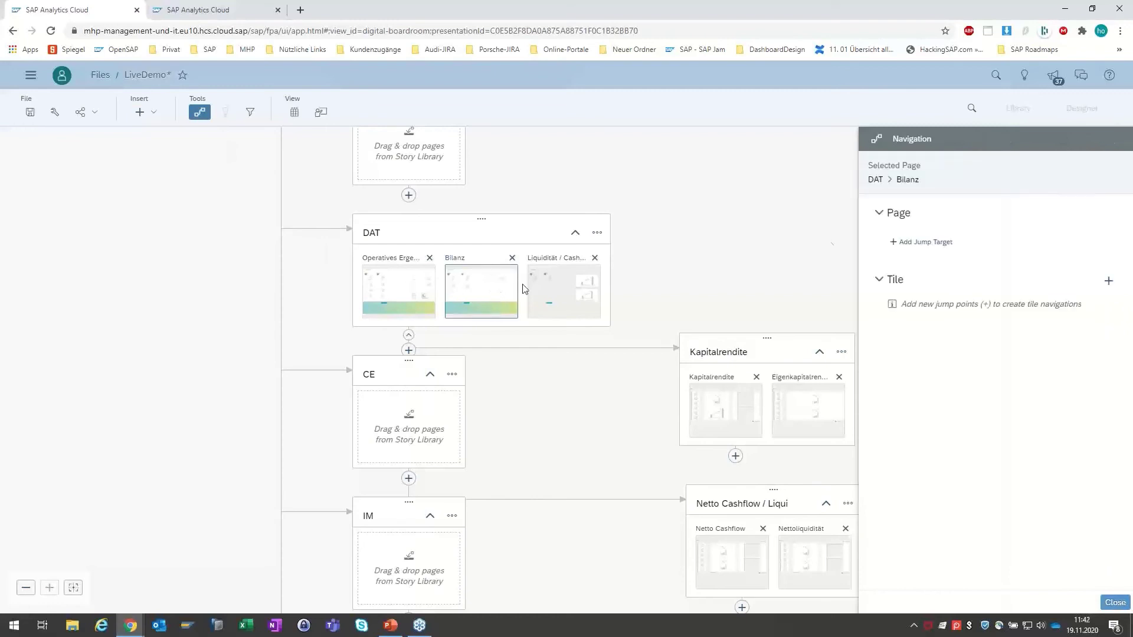
pyautogui.click(1111, 282)
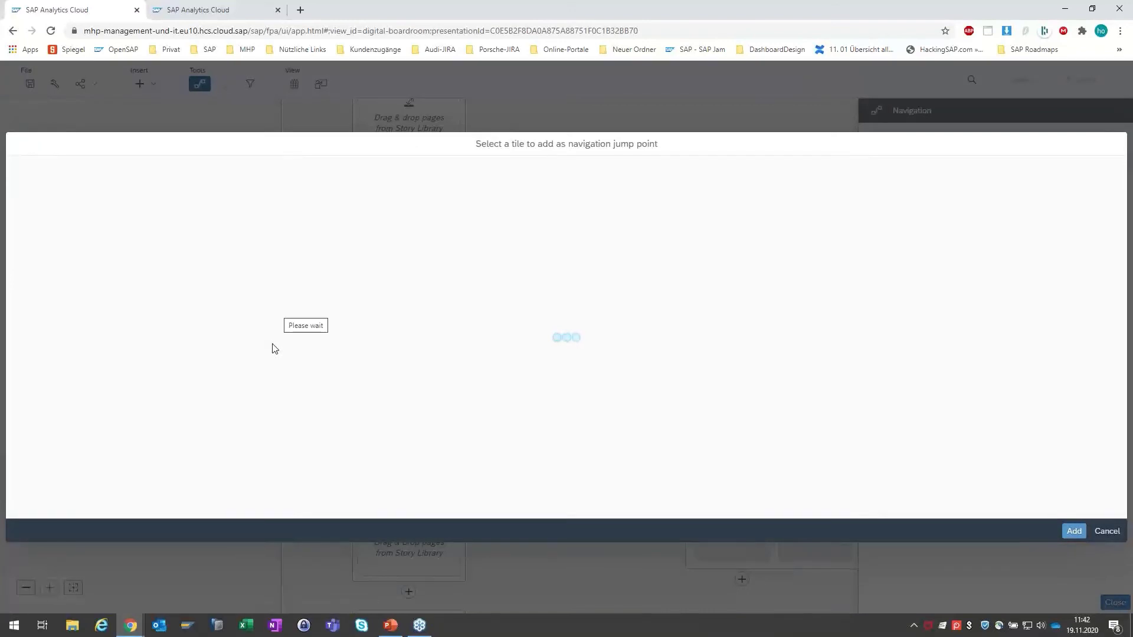
pyautogui.click(268, 242)
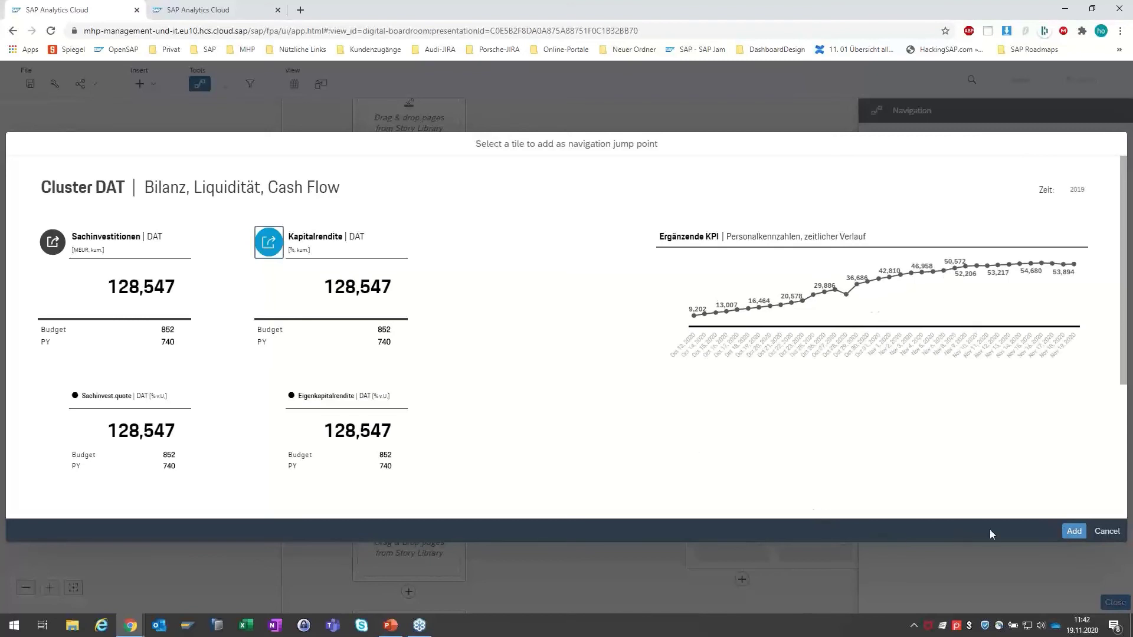
pyautogui.click(1074, 531)
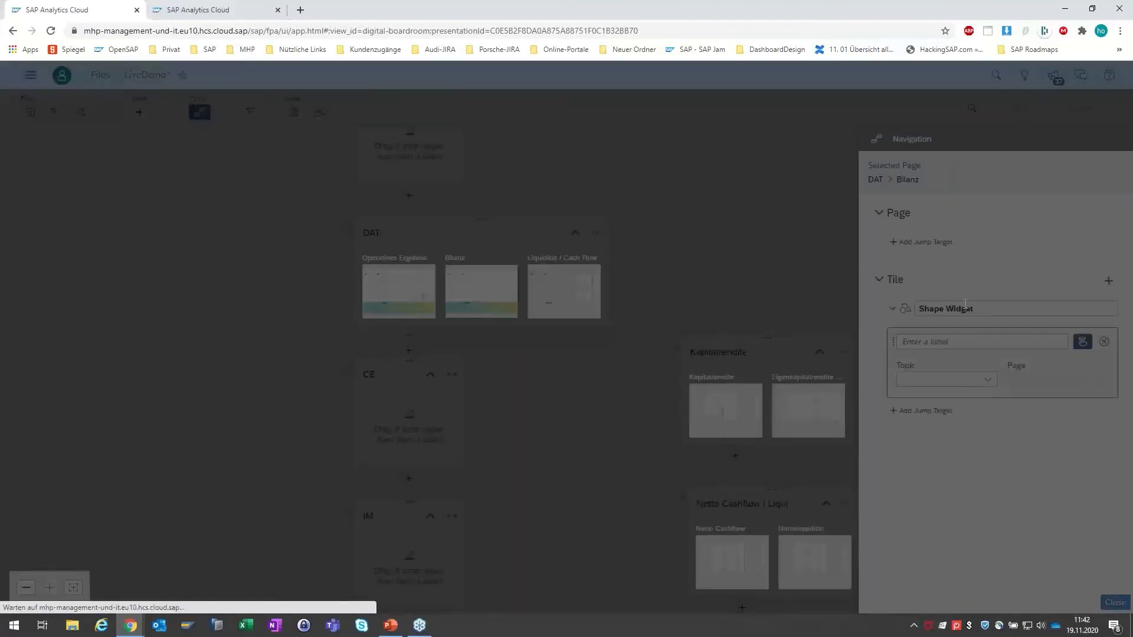
pyautogui.write('Kapitalre')
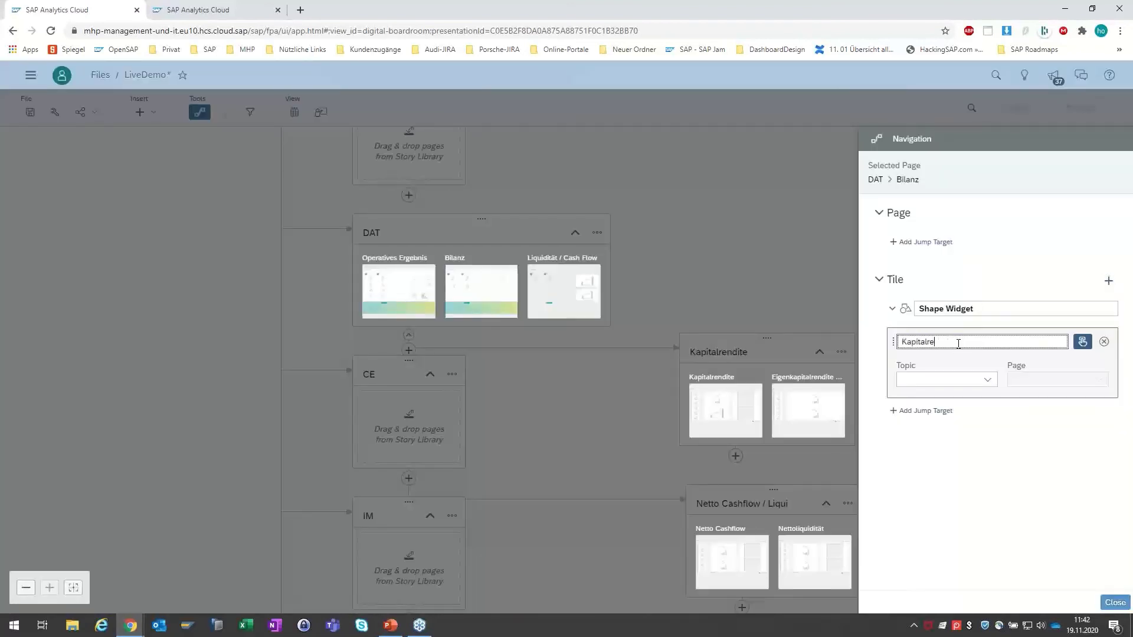
pyautogui.write('ndite')
# Step: Point the Bilanz page's jump target to the Kapitalrendite page in the Kapitalrendite topic, close the navigation setup, and save the dashboard
pyautogui.click(987, 380)
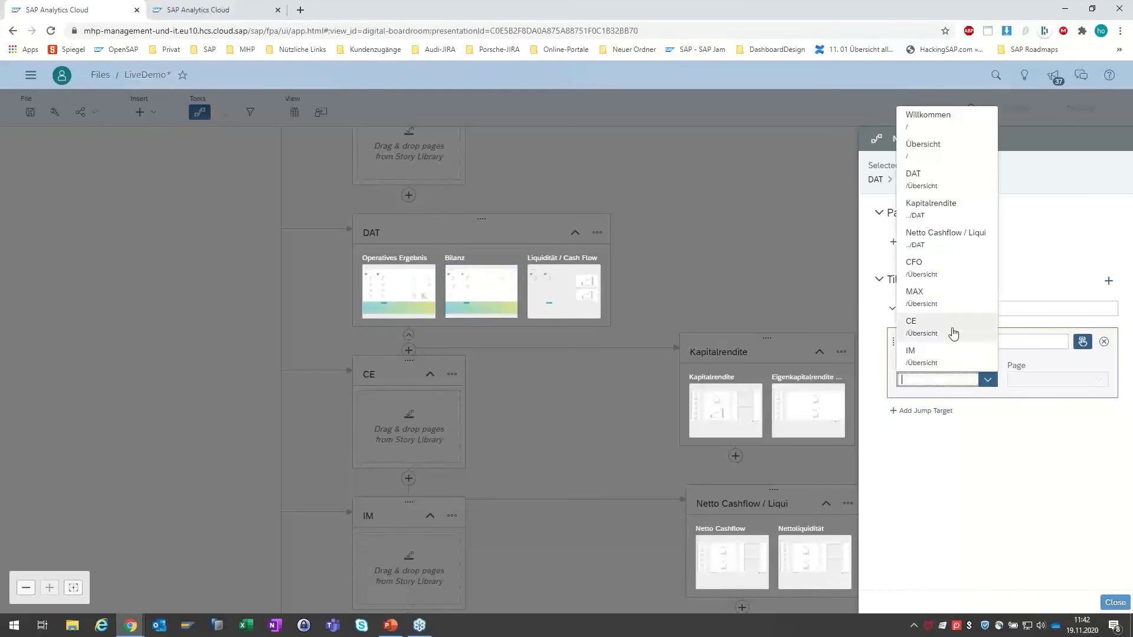
pyautogui.click(933, 208)
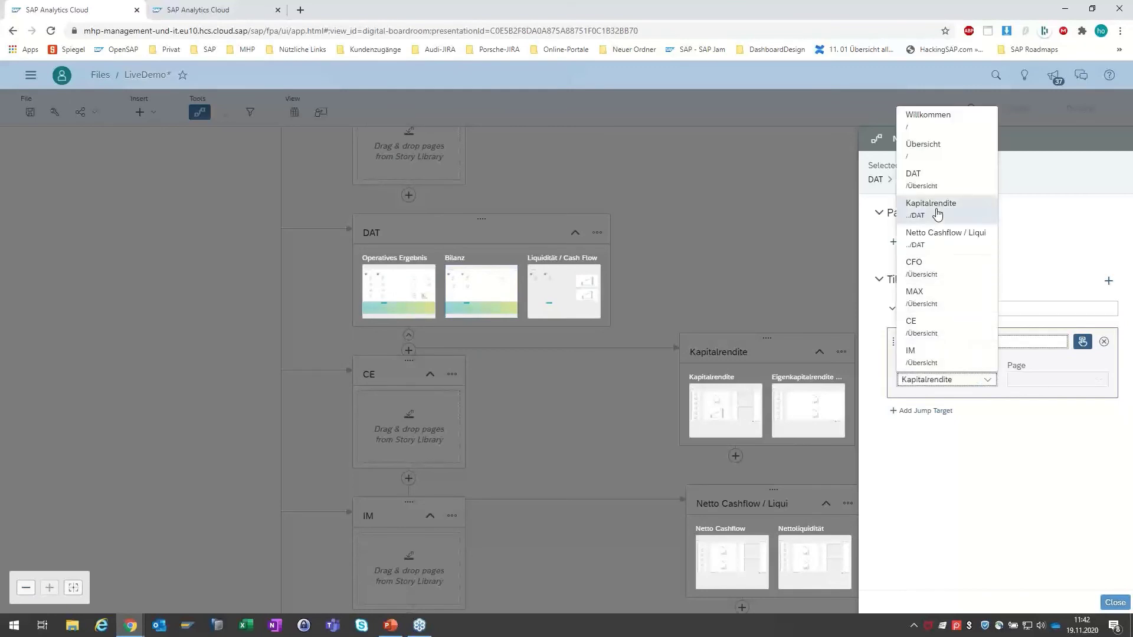
pyautogui.click(1098, 382)
pyautogui.click(1039, 395)
pyautogui.click(1116, 602)
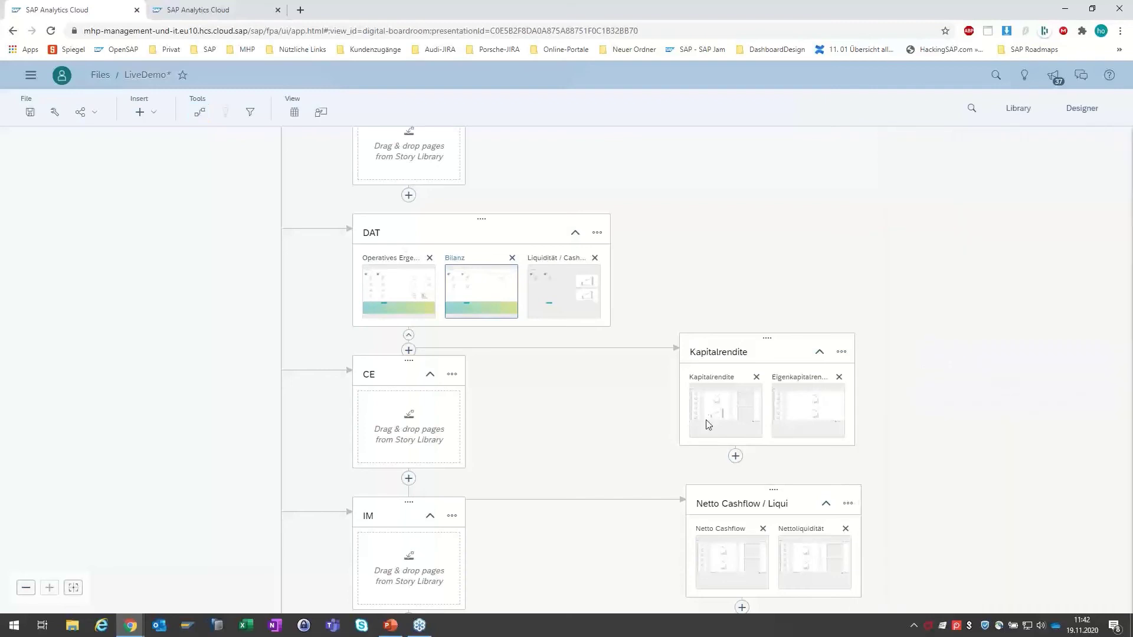
pyautogui.click(30, 112)
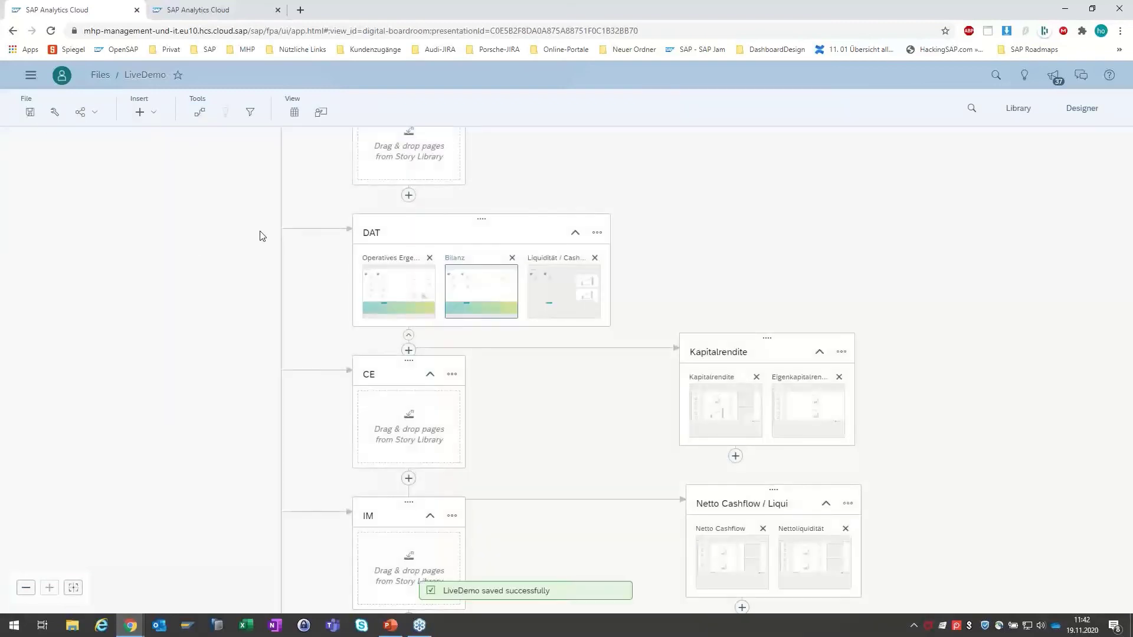
# Step: Present the dashboard in full screen and test the jumps from Start to Data & Technology and from Bilanz to Kapitalrendite
pyautogui.click(320, 114)
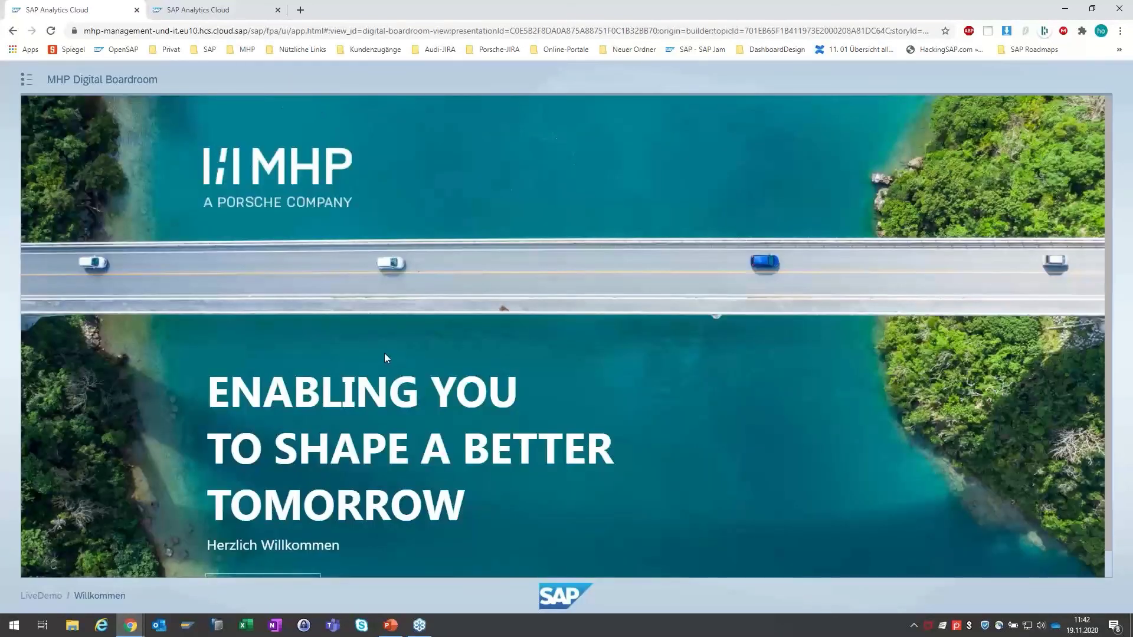
pyautogui.press('F11')
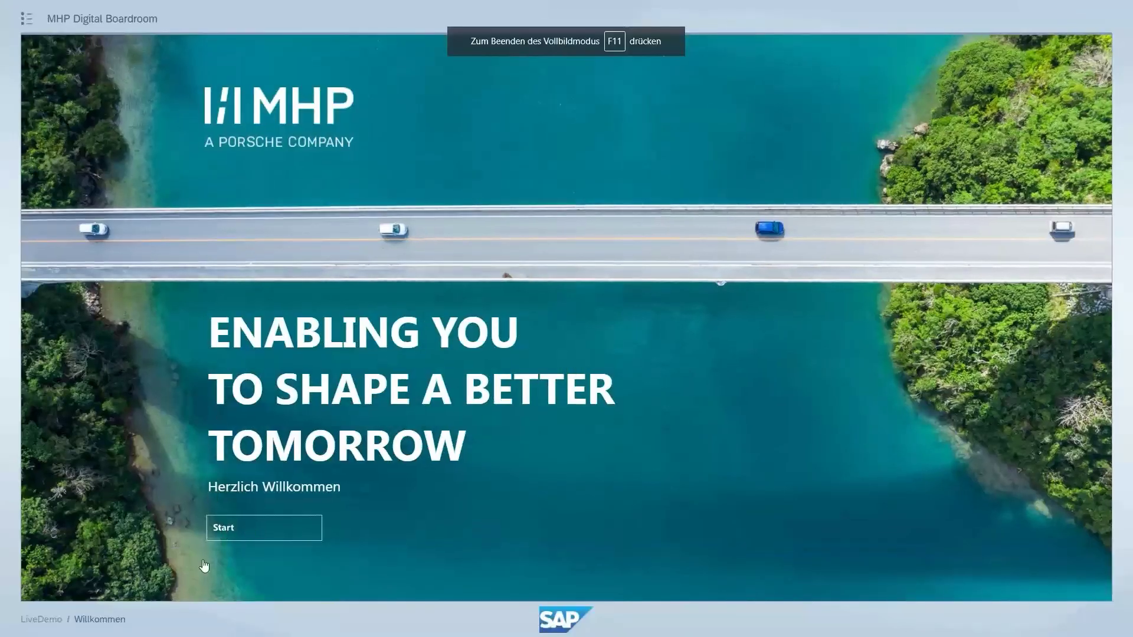
pyautogui.click(250, 534)
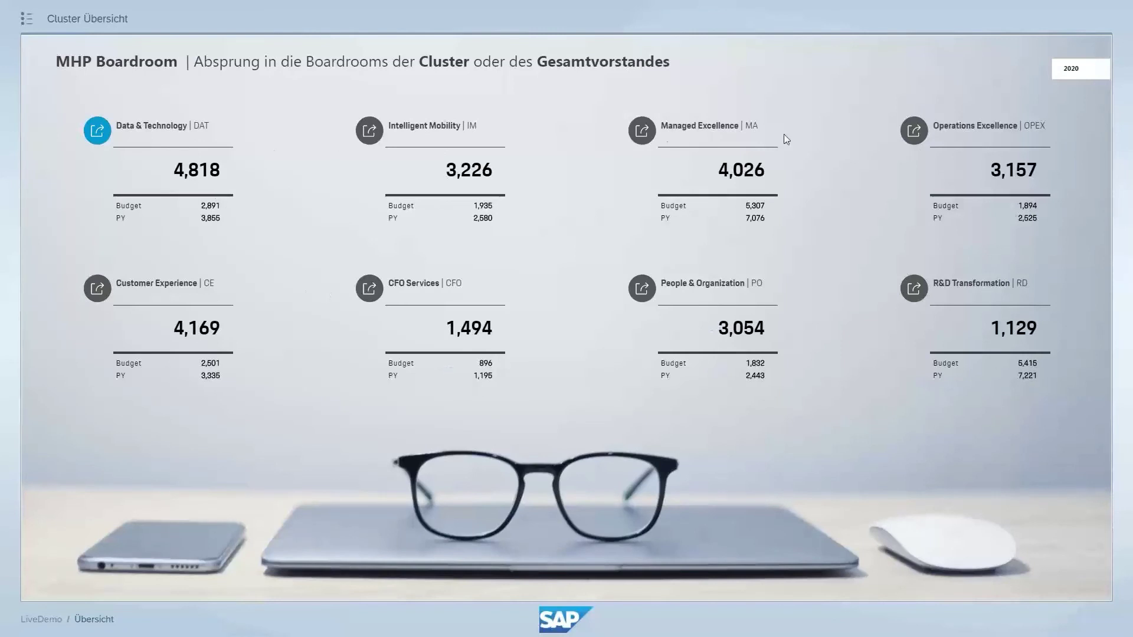
pyautogui.click(97, 132)
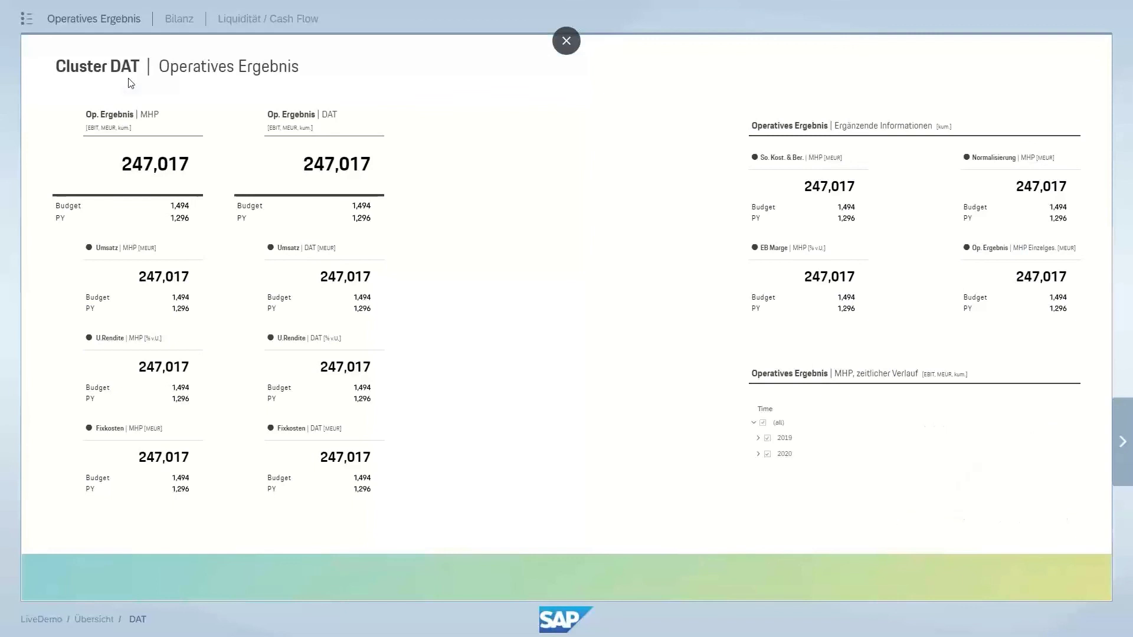
pyautogui.click(175, 24)
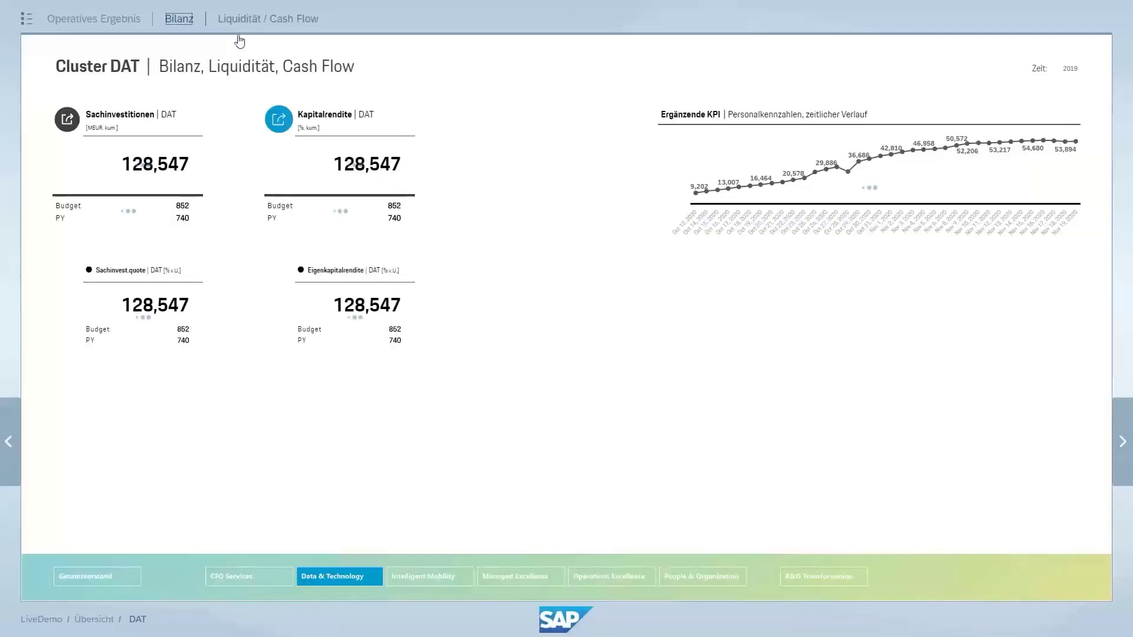
pyautogui.click(278, 121)
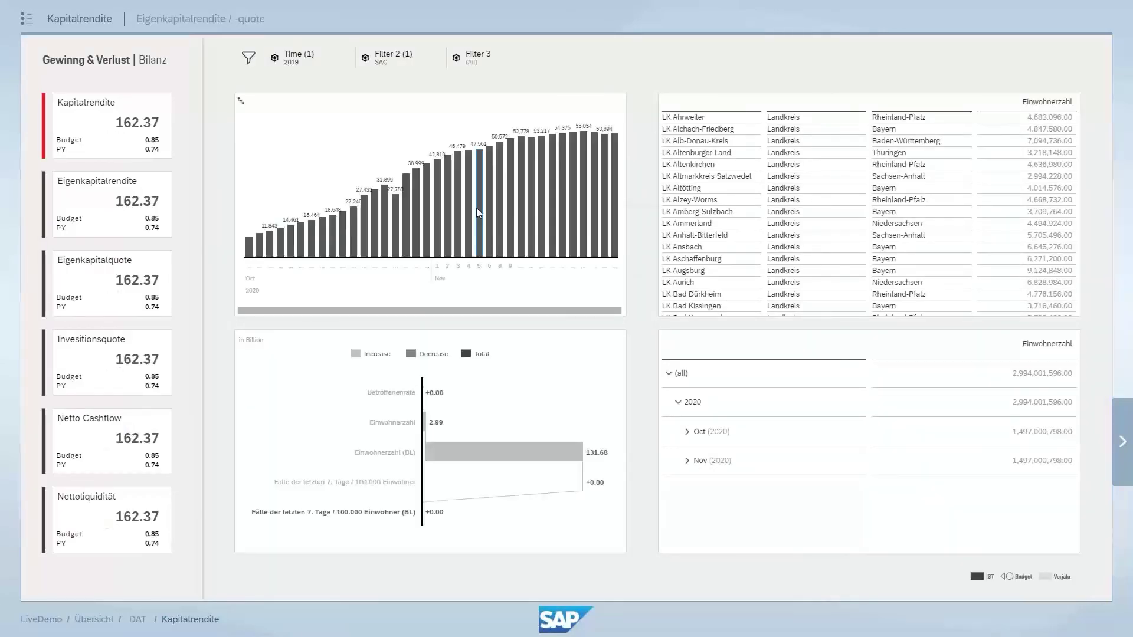
# Step: Inspect a bar's details in the Kapitalrendite chart and exit the presentation to the dashboard editing view
pyautogui.moveTo(478, 212)
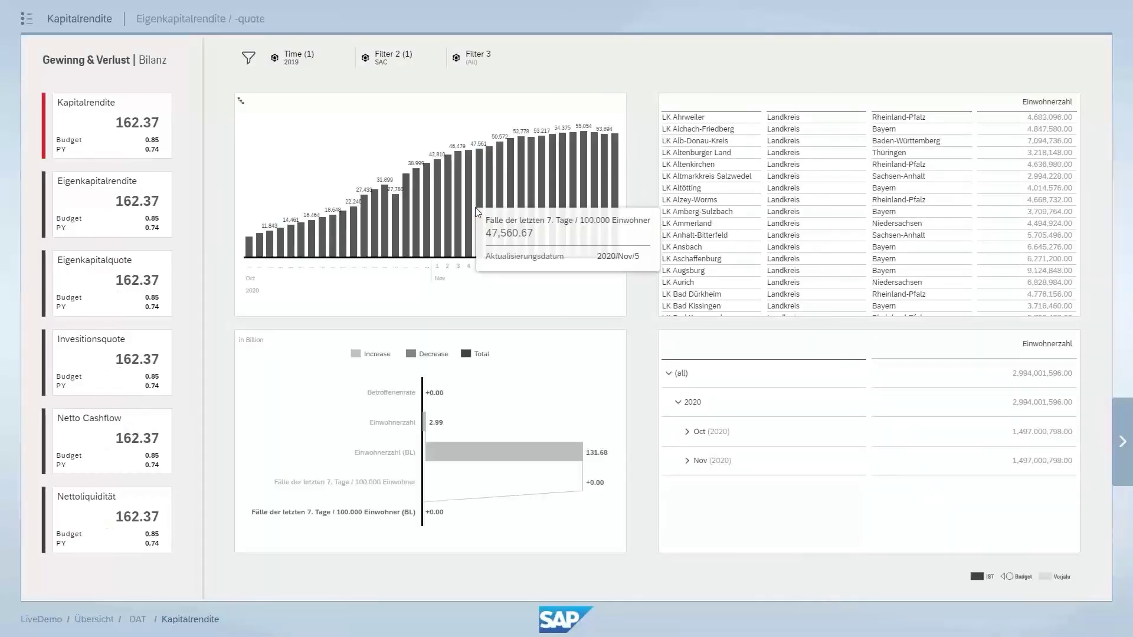
pyautogui.click(27, 19)
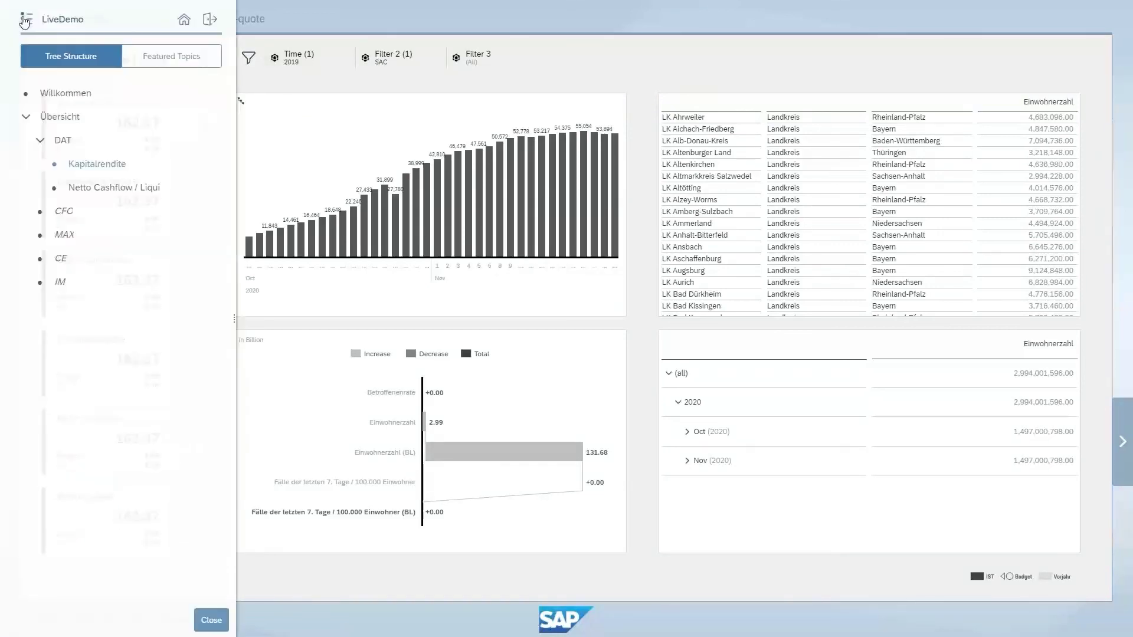
pyautogui.click(210, 20)
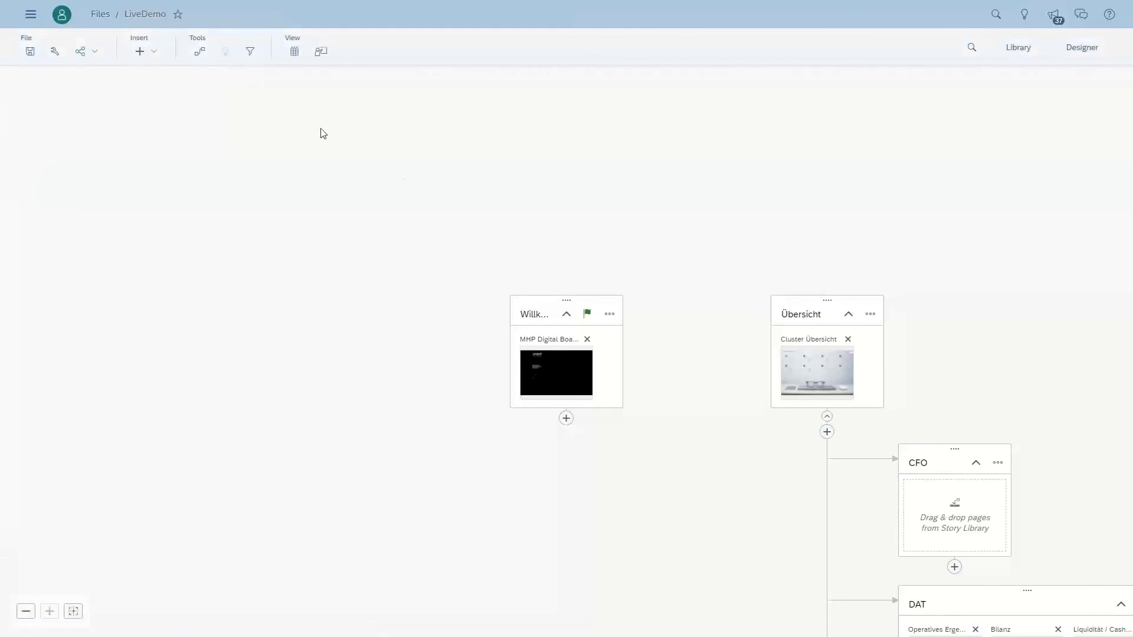
# Step: Add a topic filter on the Bundesland dimension covering all members to the Übersicht topic
pyautogui.moveTo(704, 257); pyautogui.dragTo(362, 131)
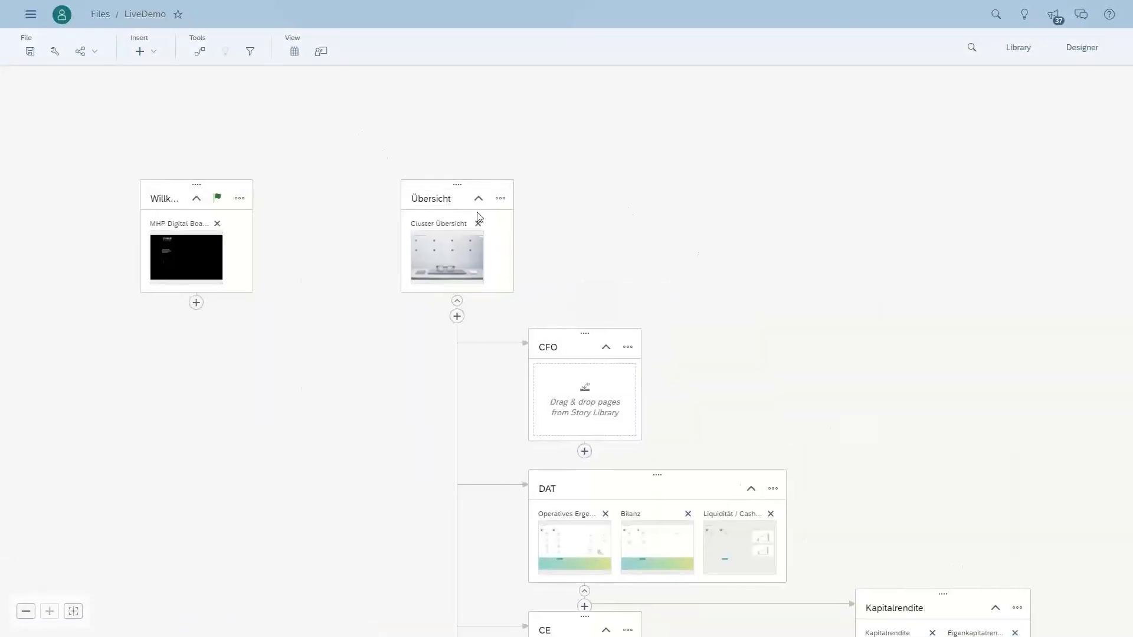
pyautogui.click(251, 52)
pyautogui.click(463, 180)
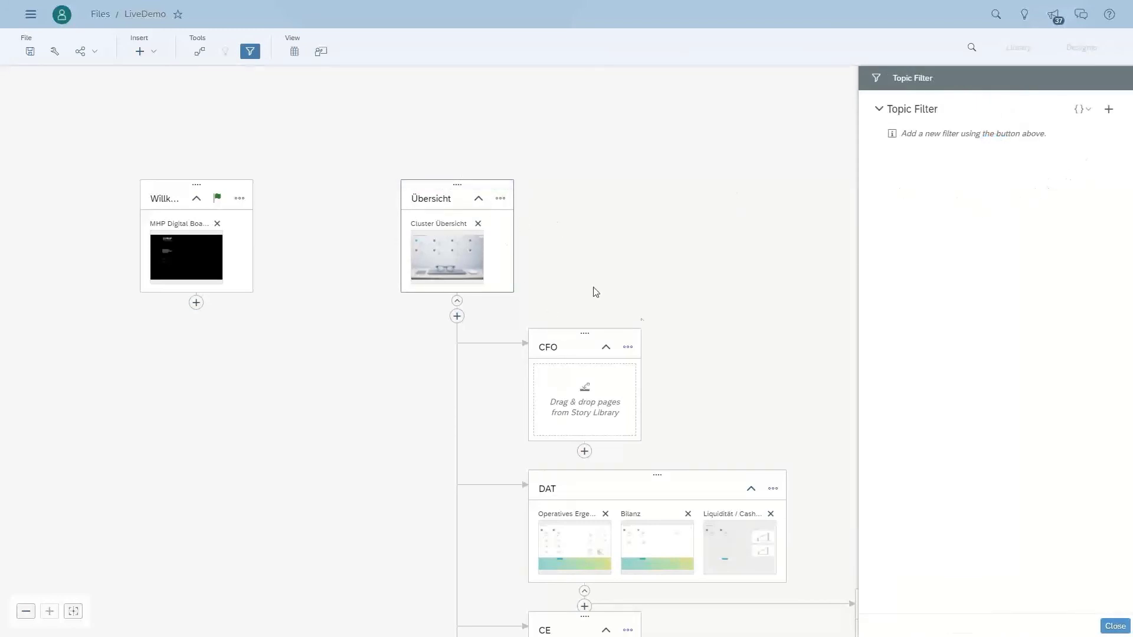
pyautogui.moveTo(596, 292); pyautogui.dragTo(524, 238)
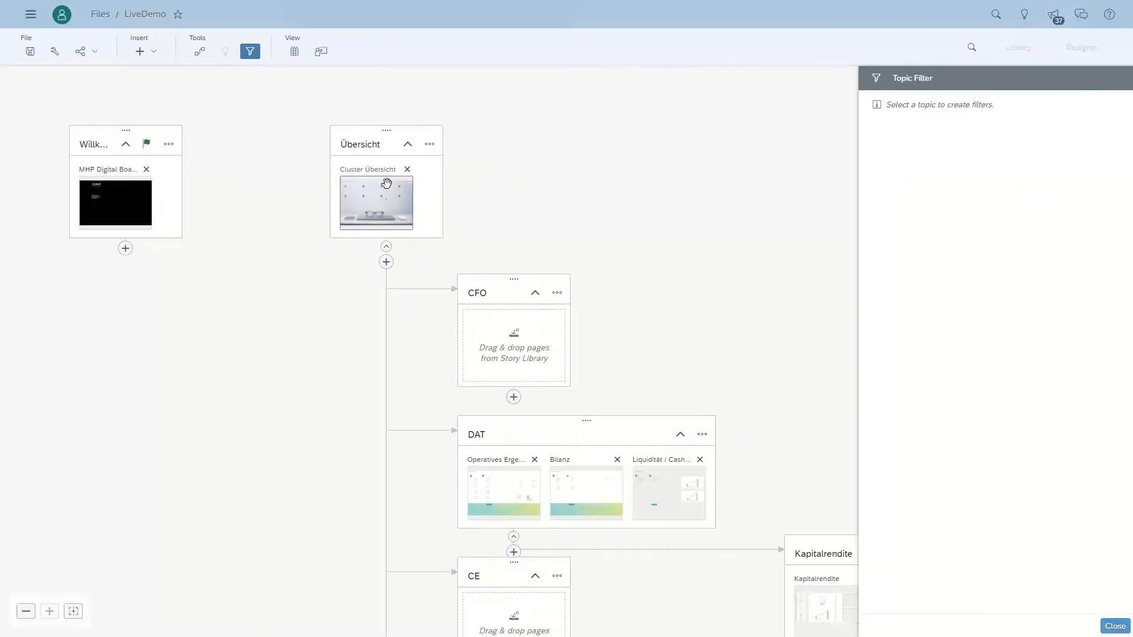
pyautogui.click(382, 133)
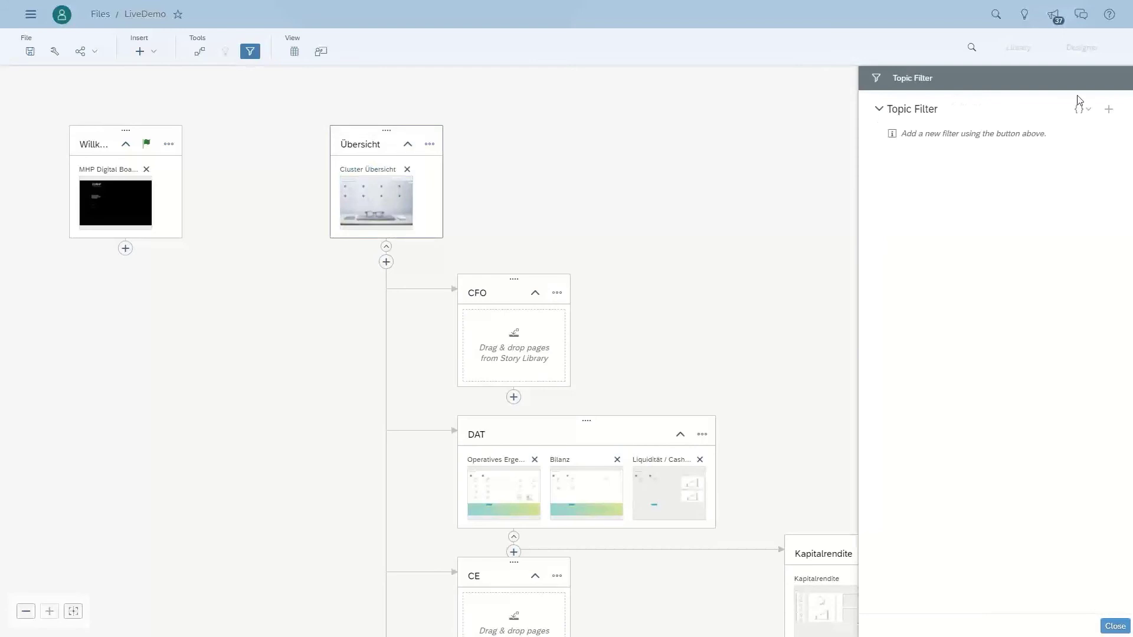
pyautogui.click(1108, 111)
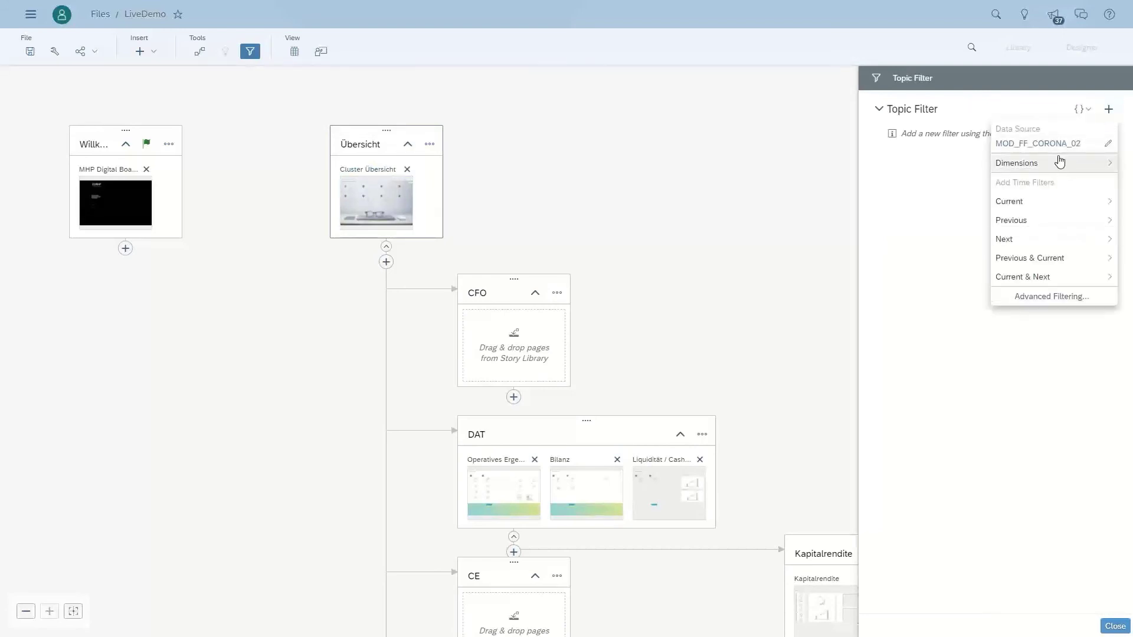
pyautogui.click(1057, 164)
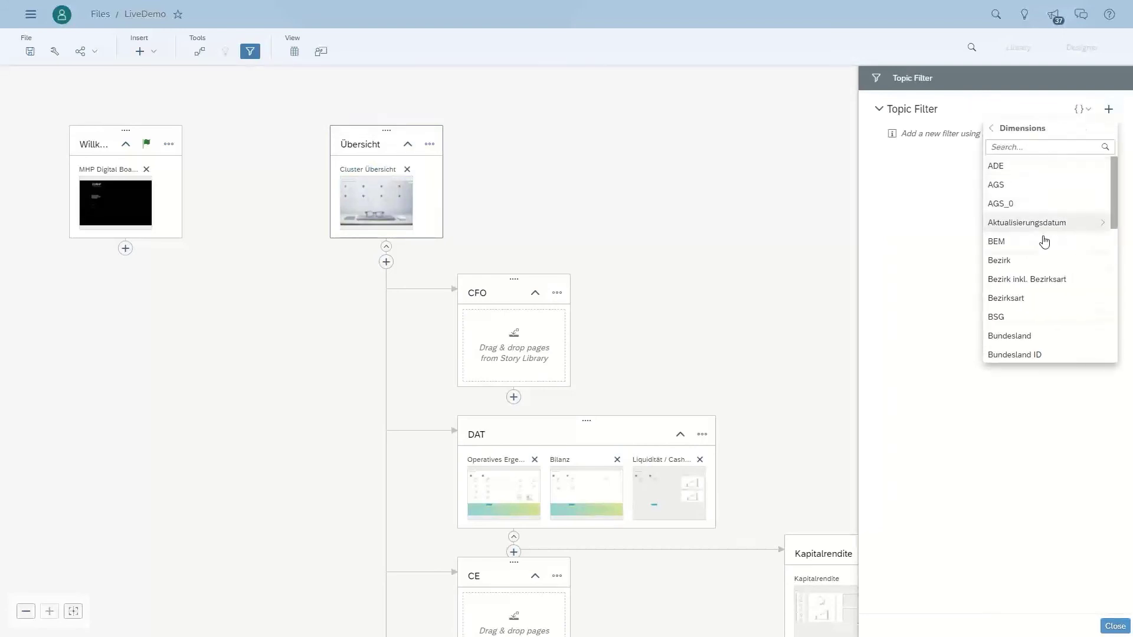
pyautogui.click(1013, 335)
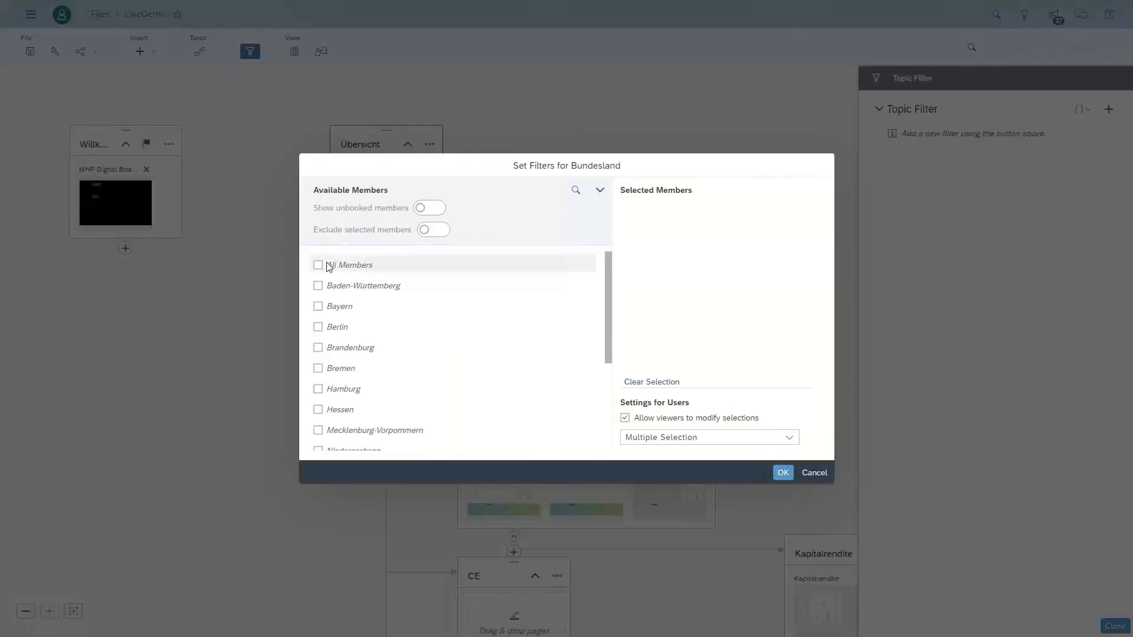
pyautogui.click(778, 477)
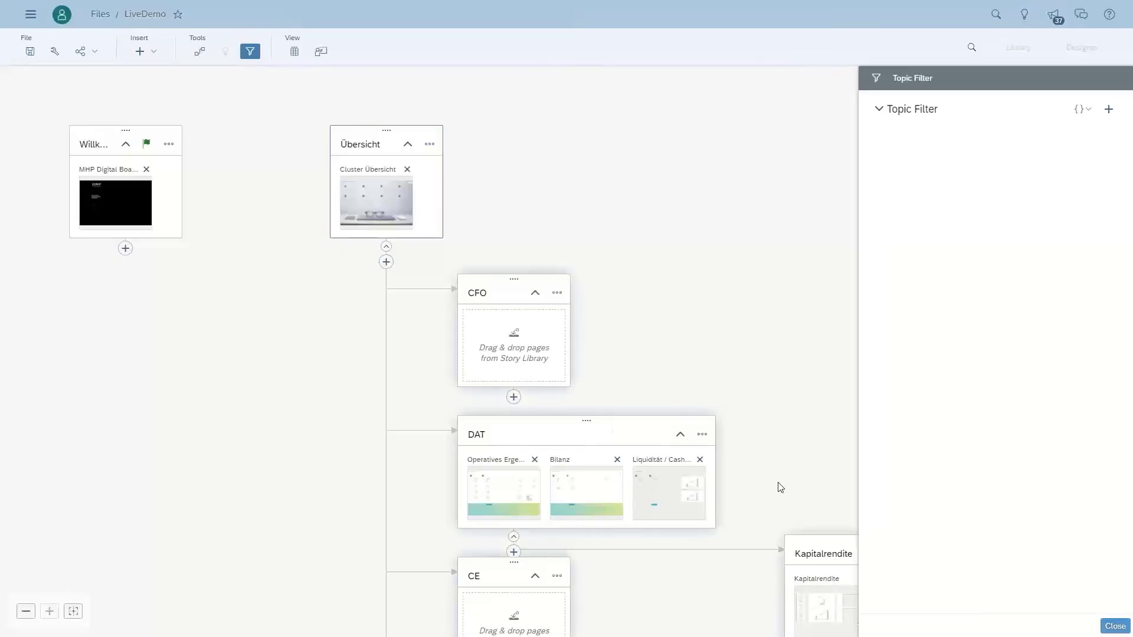
pyautogui.click(414, 147)
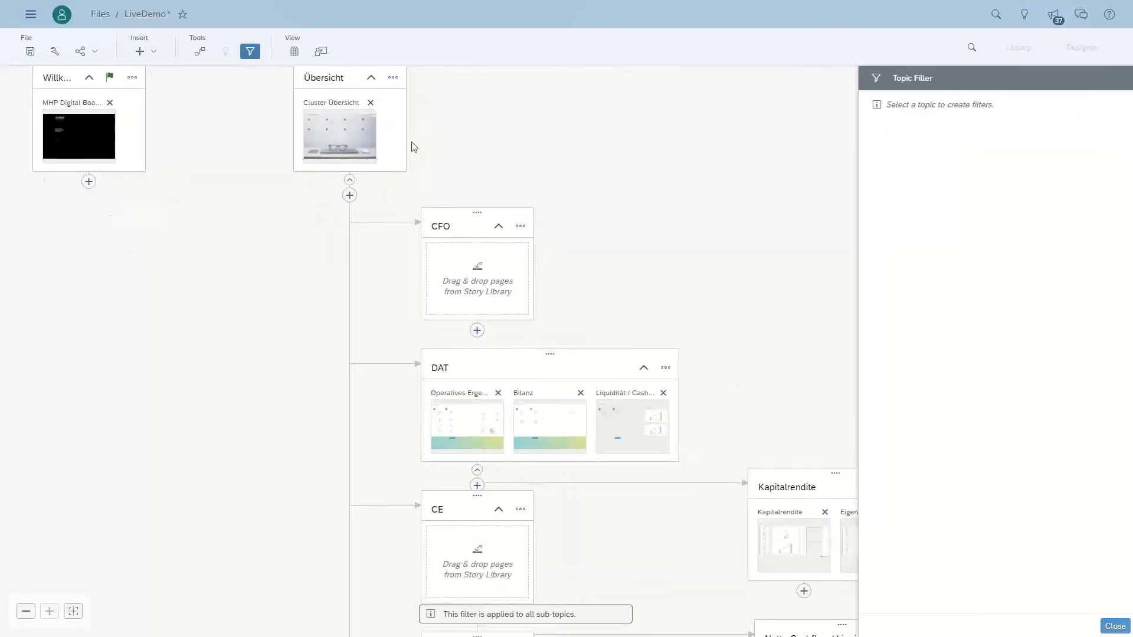
# Step: Add a topic filter on the Bezirk inkl. Bezirksart dimension covering all members to the Kapitalrendite topic
pyautogui.moveTo(642, 524); pyautogui.dragTo(618, 515)
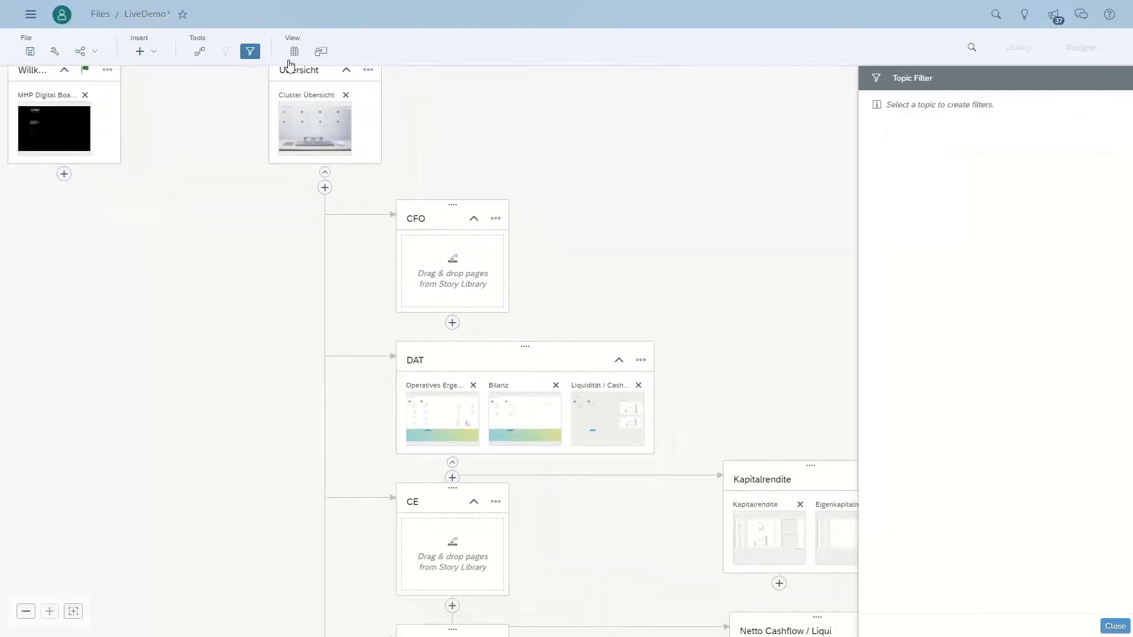
pyautogui.scroll(-5, 589, 433)
pyautogui.hscroll(5, 589, 433)
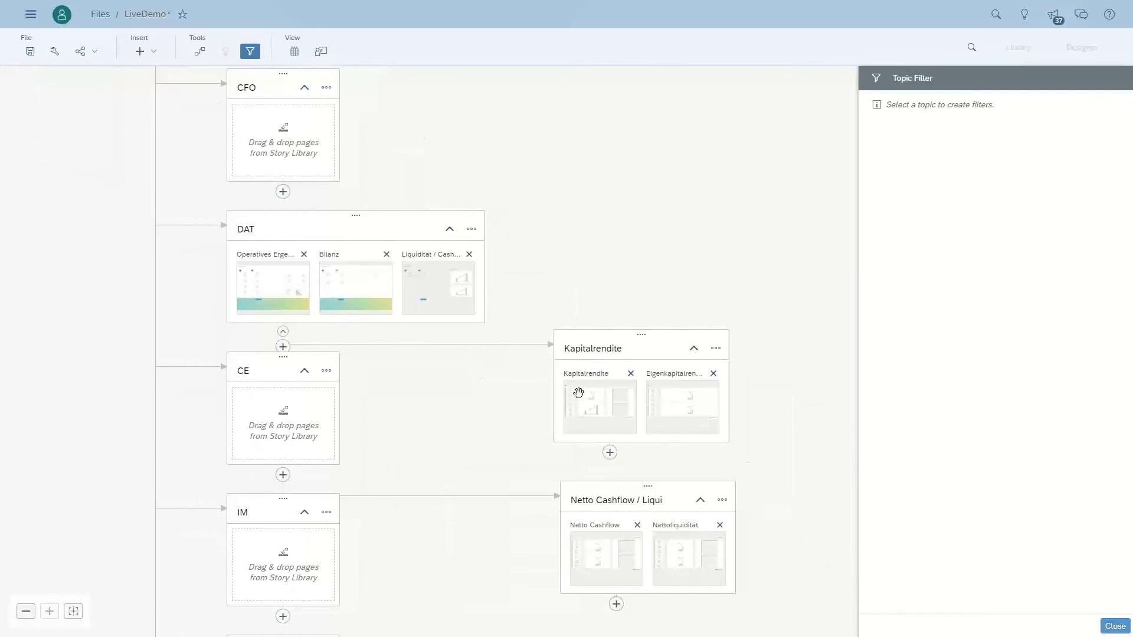
pyautogui.click(585, 399)
pyautogui.click(643, 339)
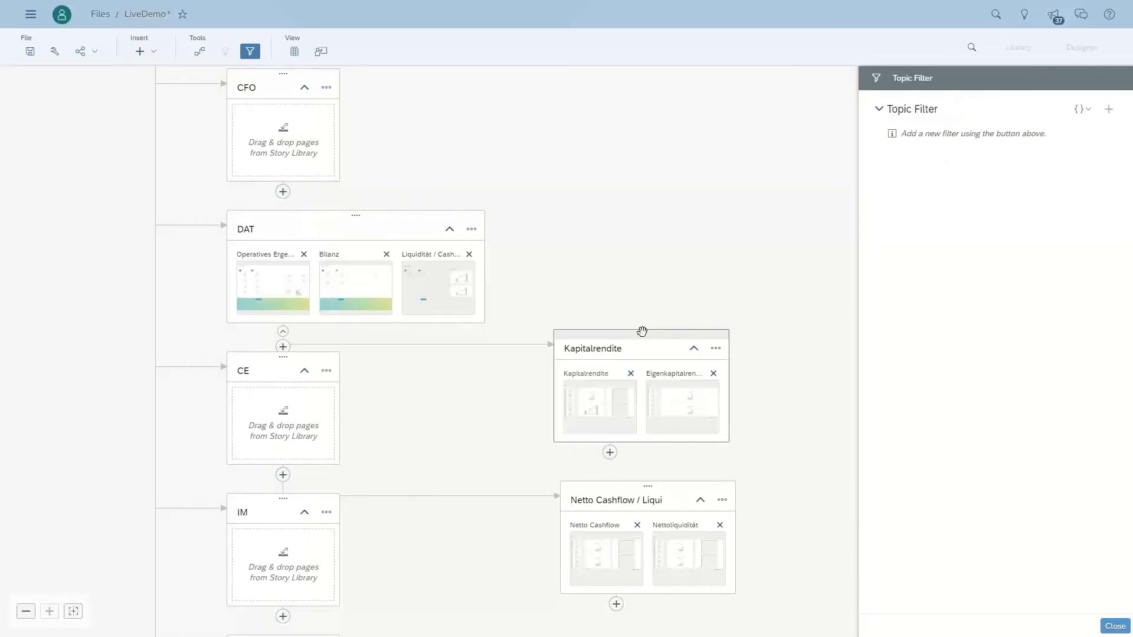
pyautogui.click(1109, 111)
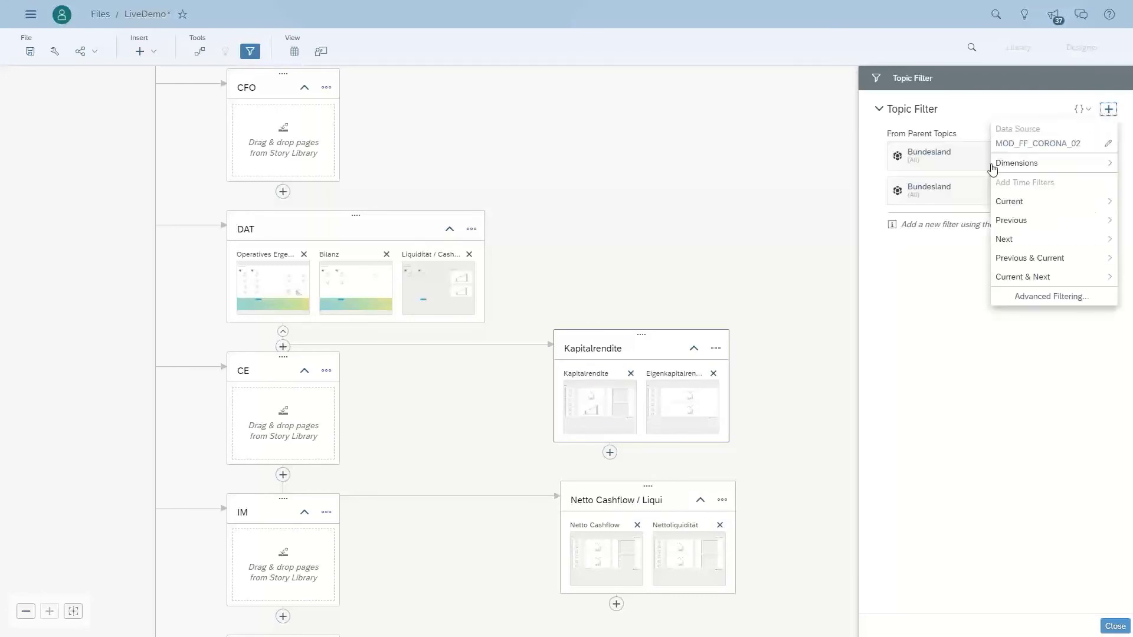
pyautogui.click(1028, 167)
pyautogui.click(1018, 277)
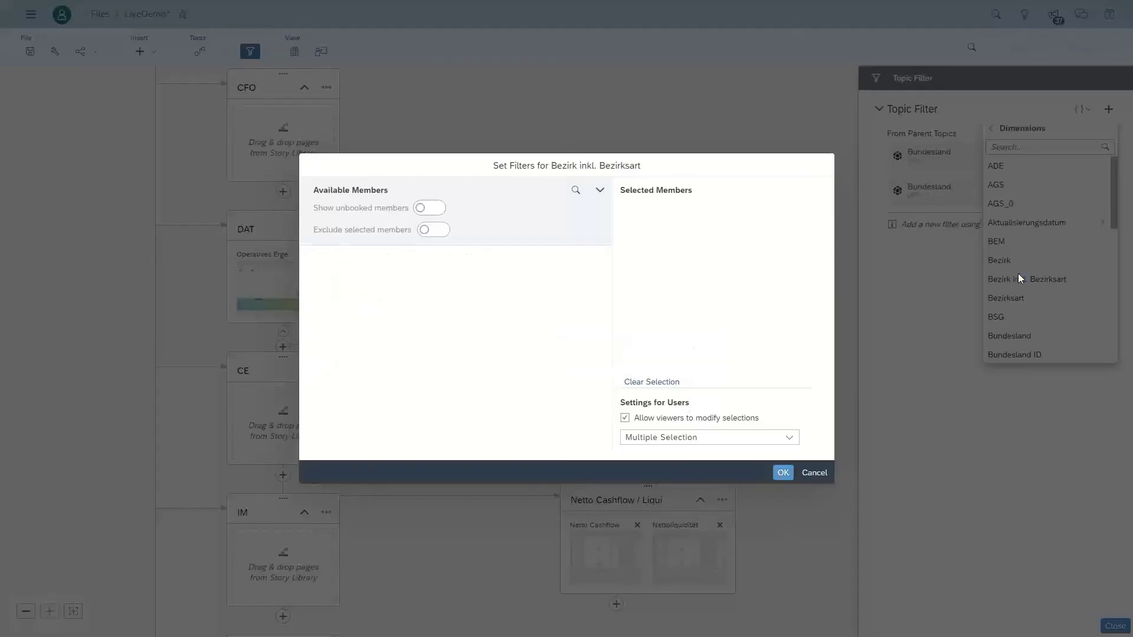
pyautogui.click(783, 473)
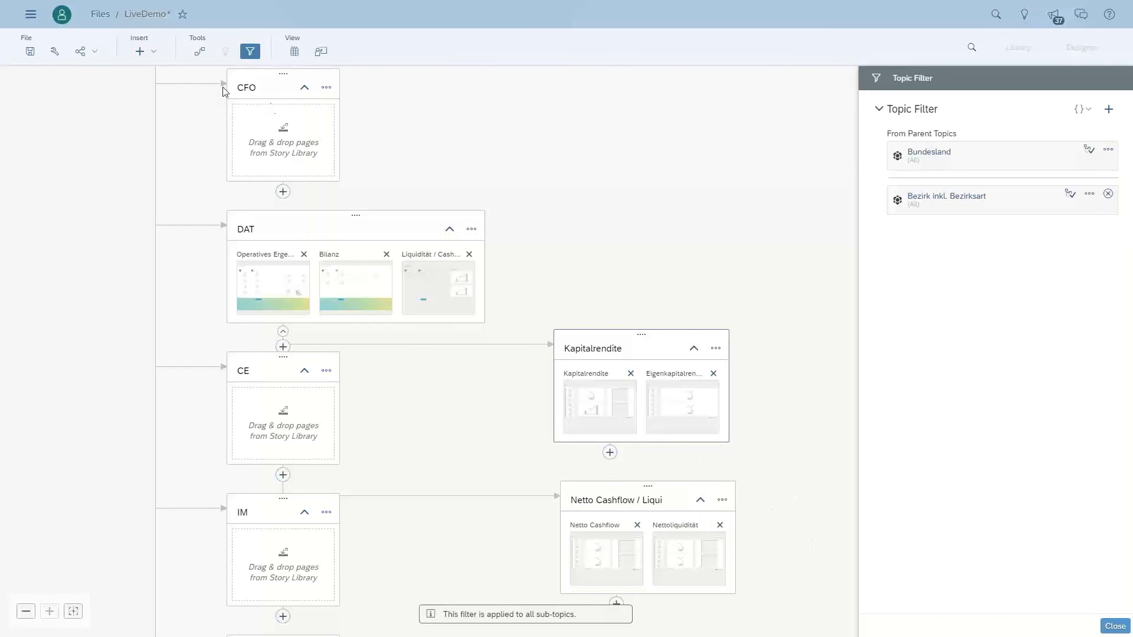
# Step: Save the dashboard and start its presentation, going from the welcome page to Cluster Übersicht
pyautogui.click(29, 51)
pyautogui.click(321, 54)
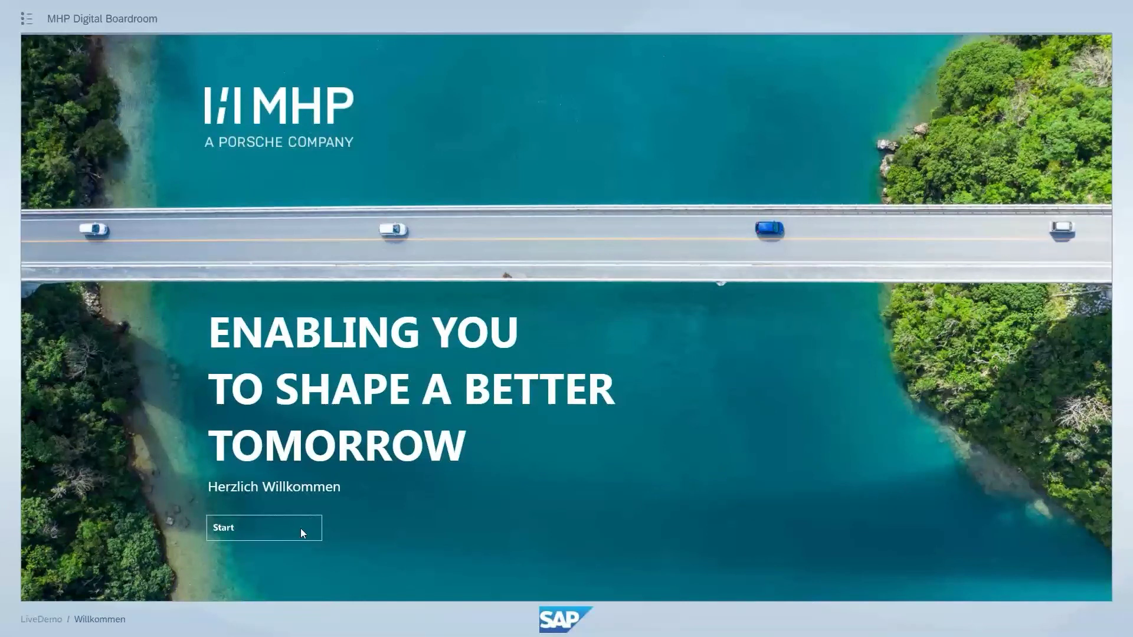
pyautogui.click(300, 529)
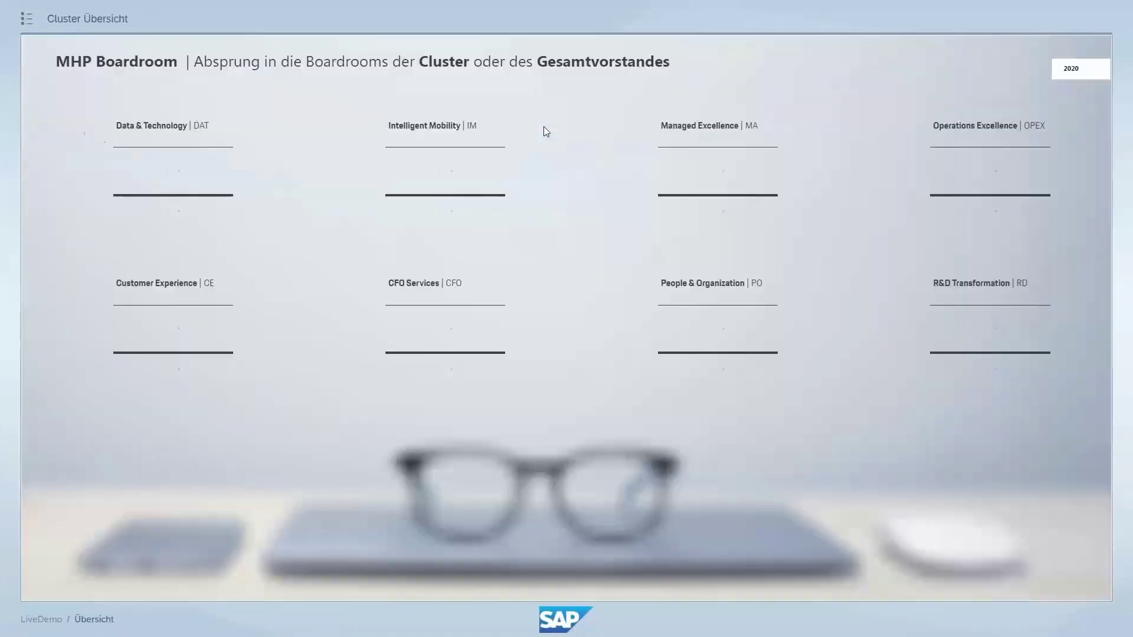
# Step: Restrict the Bundesland topic filter to Baden-Württemberg on the Cluster Übersicht page and close the filter window
pyautogui.click(544, 127)
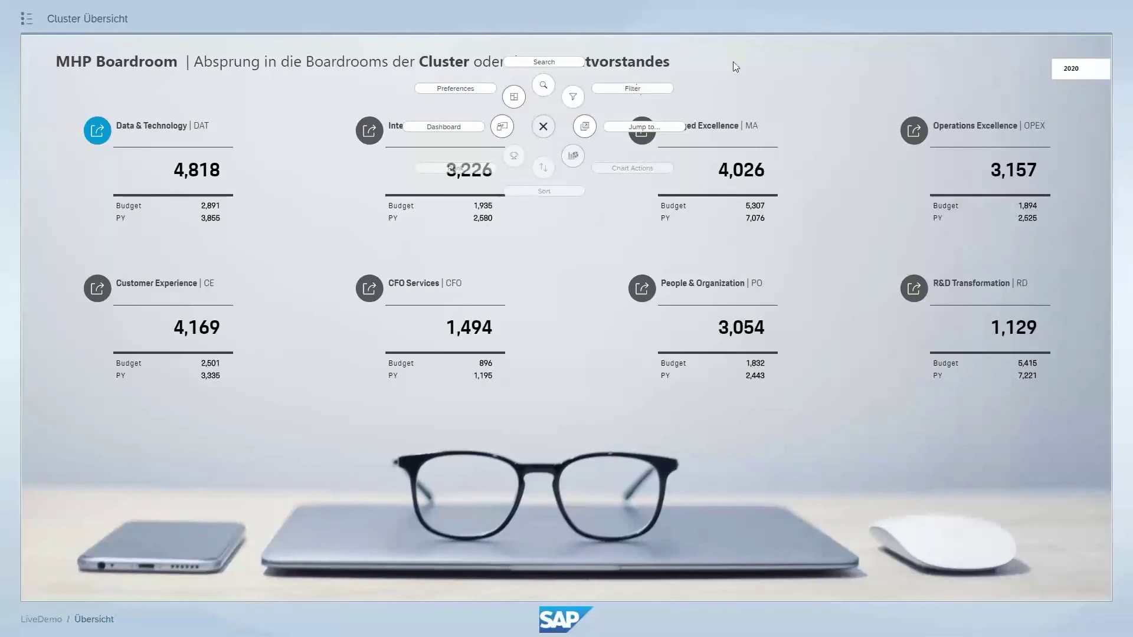
pyautogui.click(615, 93)
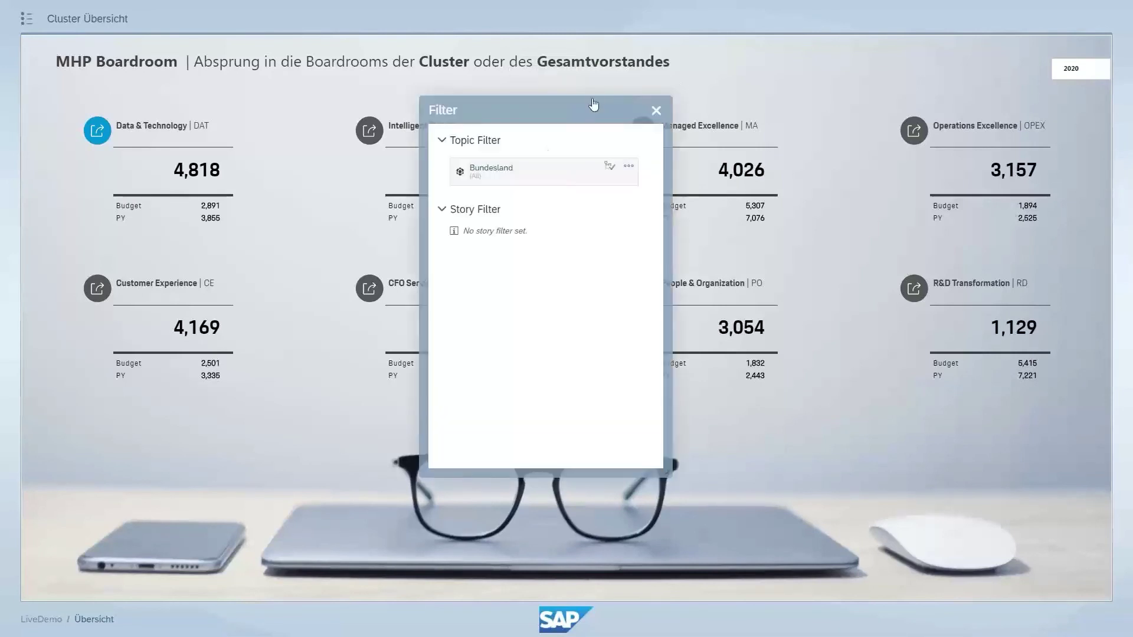
pyautogui.click(533, 172)
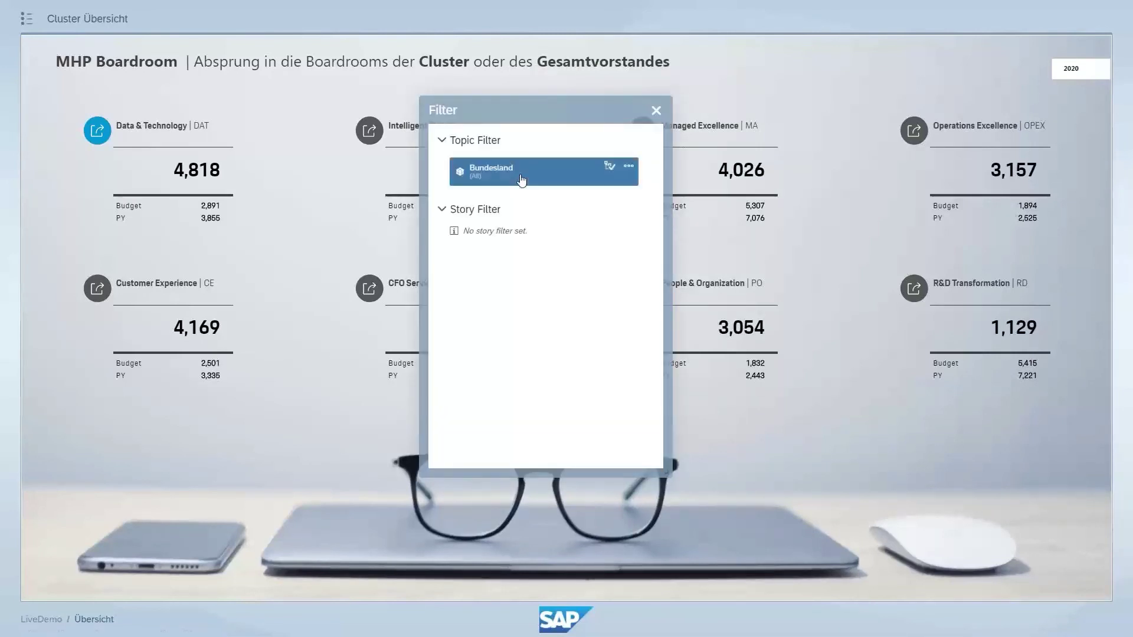
pyautogui.click(464, 220)
pyautogui.click(464, 238)
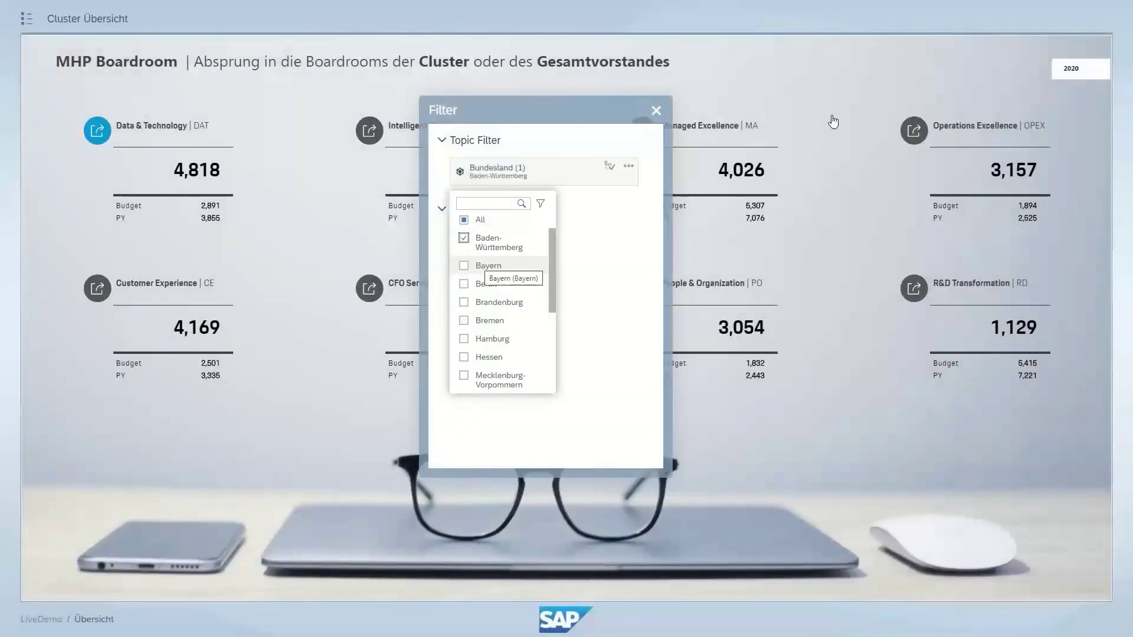
pyautogui.click(815, 107)
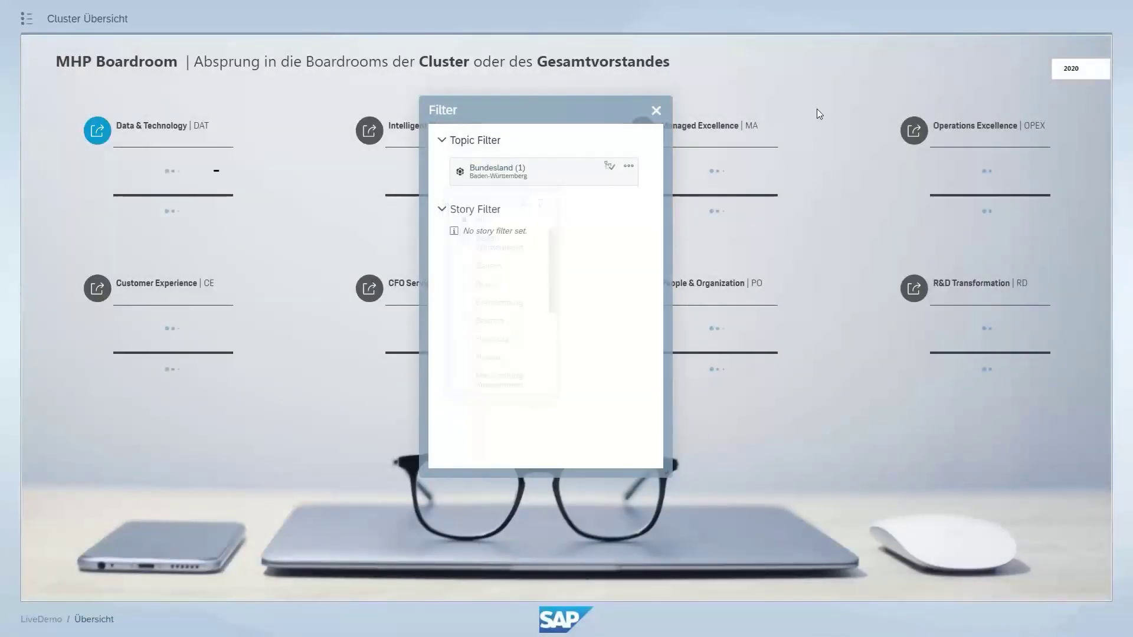
pyautogui.click(655, 110)
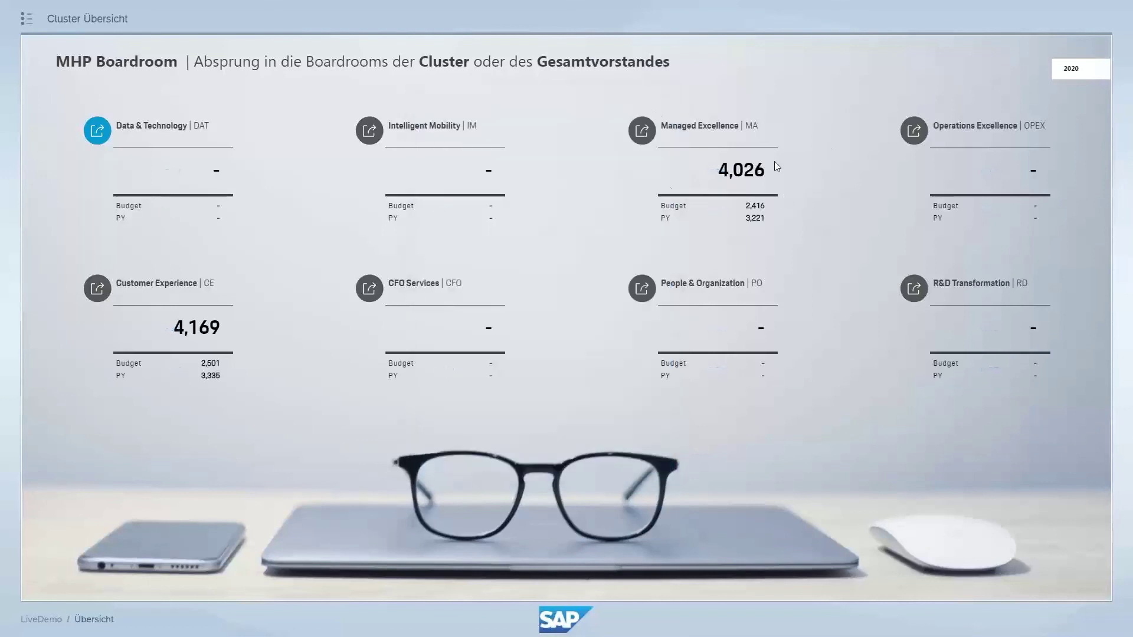
# Step: Jump from Data & Technology to the DAT topic and through its Bilanz page to Kapitalrendite
pyautogui.click(97, 131)
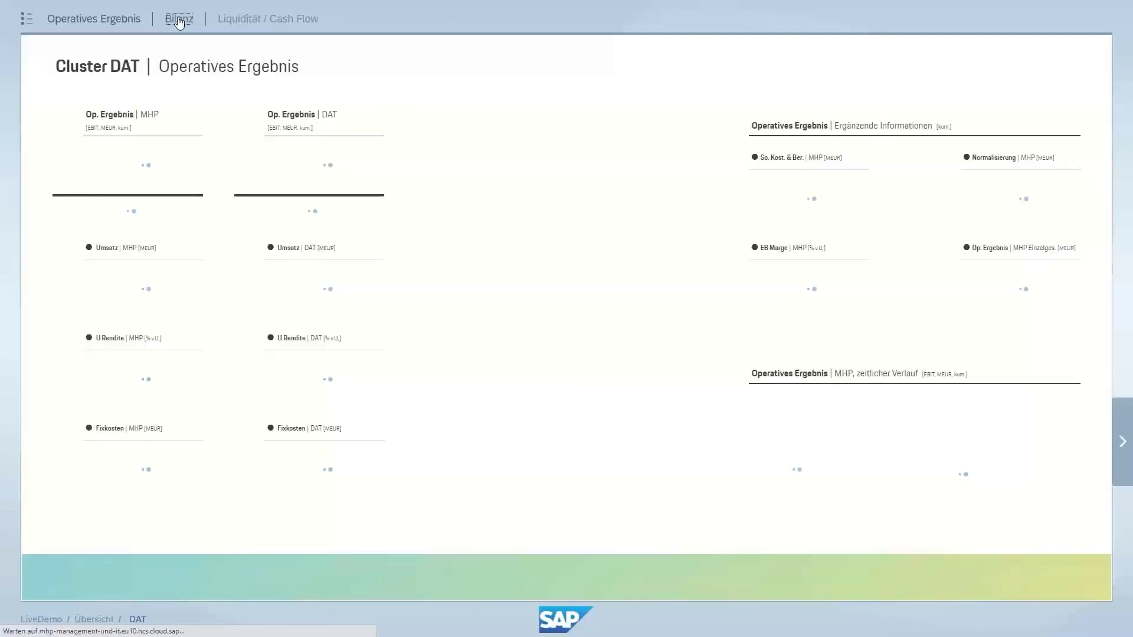
pyautogui.click(179, 19)
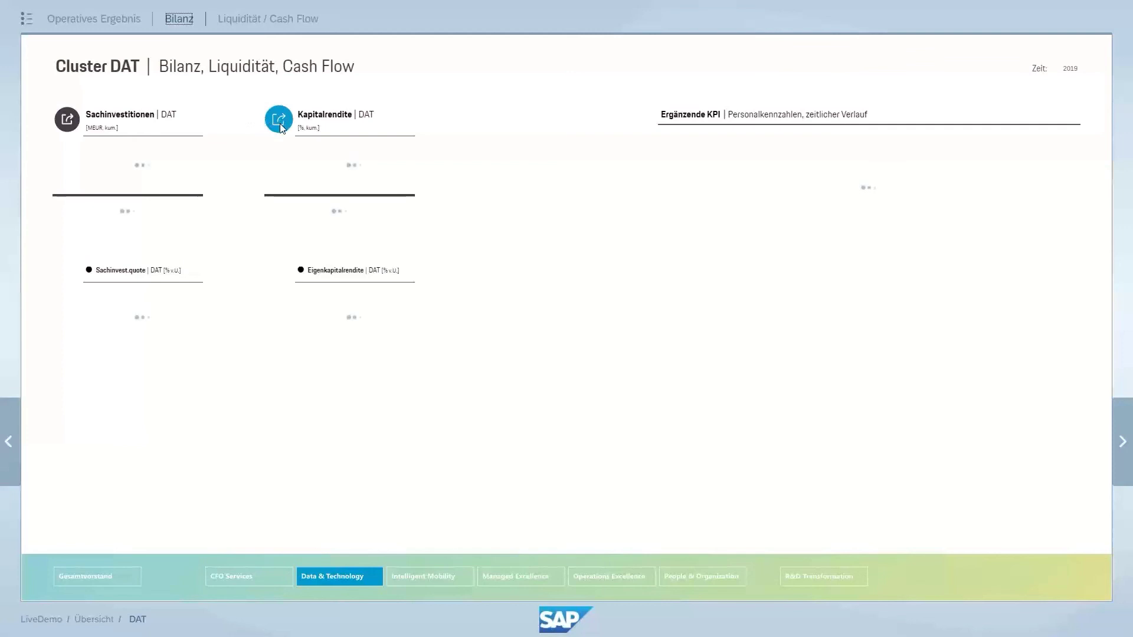
pyautogui.click(280, 120)
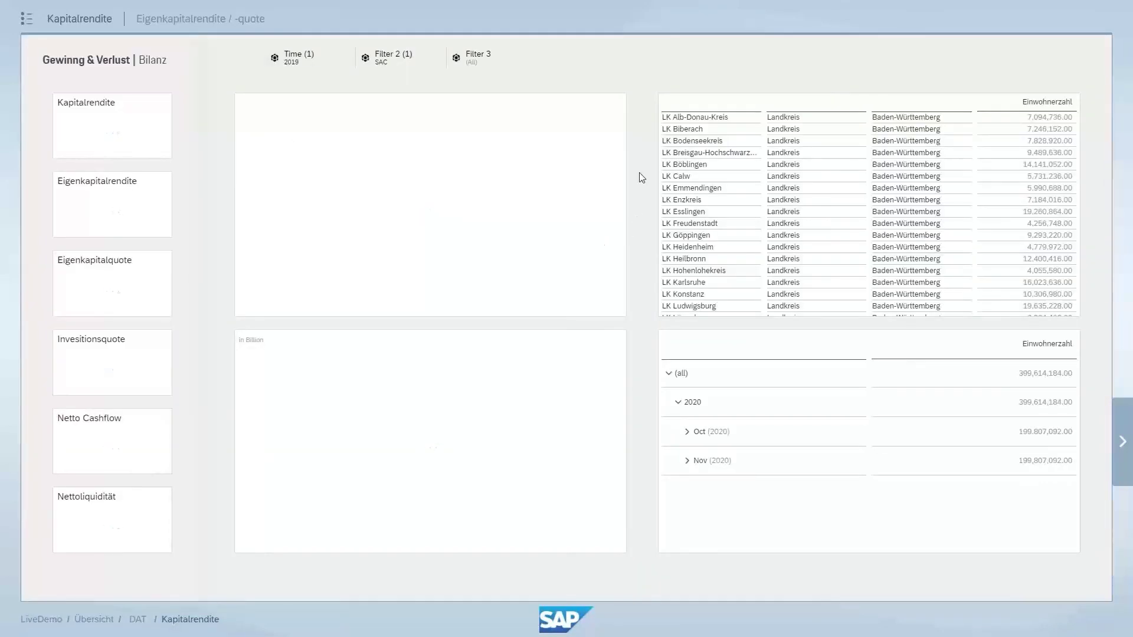
# Step: Restrict the Bezirk inkl. Bezirksart topic filter on the Kapitalrendite page to LK Alb-Donau-Kreis, and exit the presentation
pyautogui.click(644, 119)
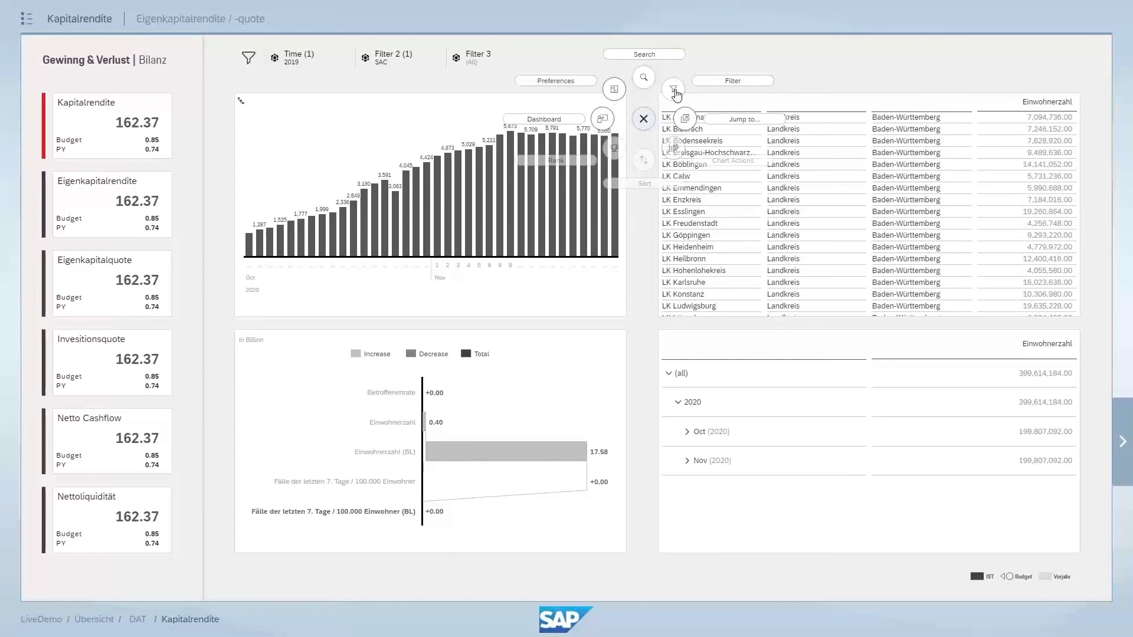
pyautogui.click(675, 92)
pyautogui.click(522, 226)
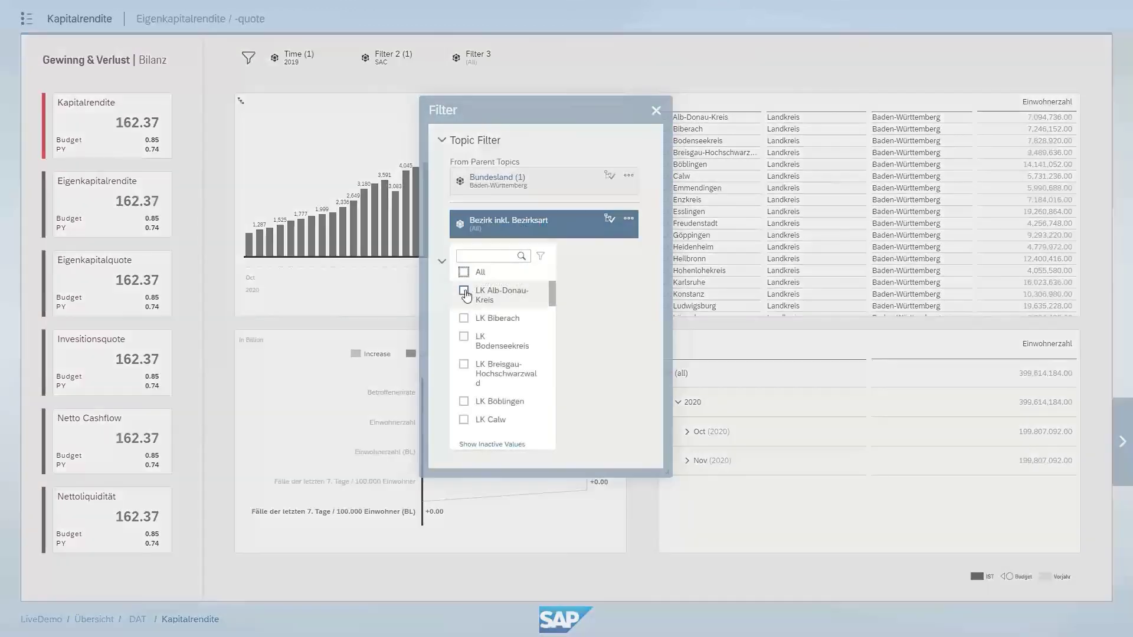
pyautogui.click(465, 292)
pyautogui.click(628, 76)
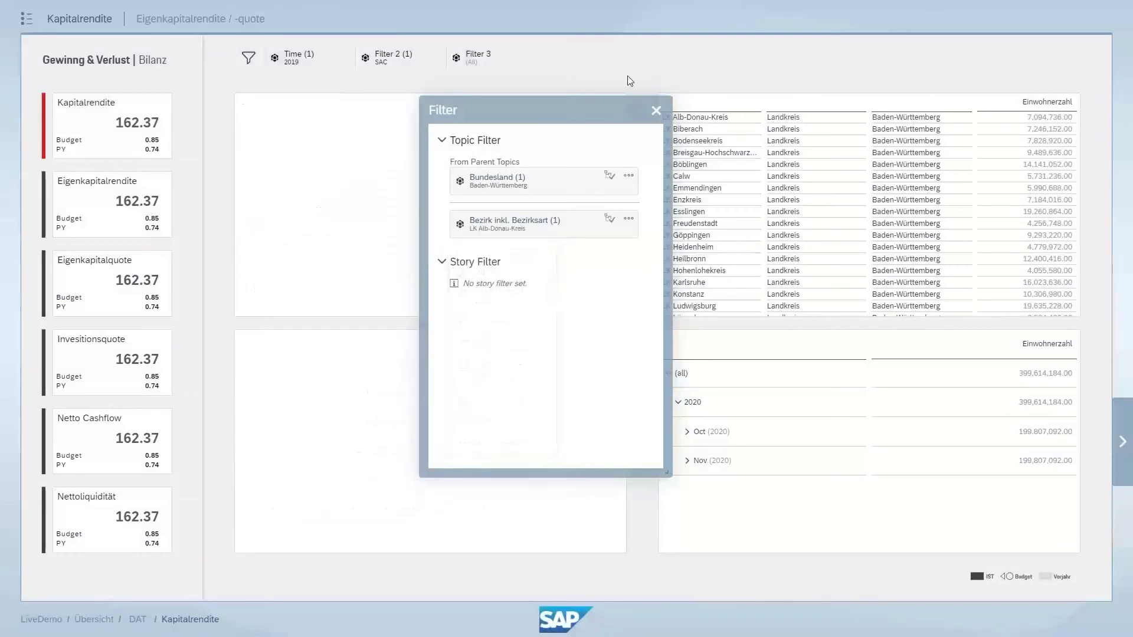
pyautogui.click(656, 112)
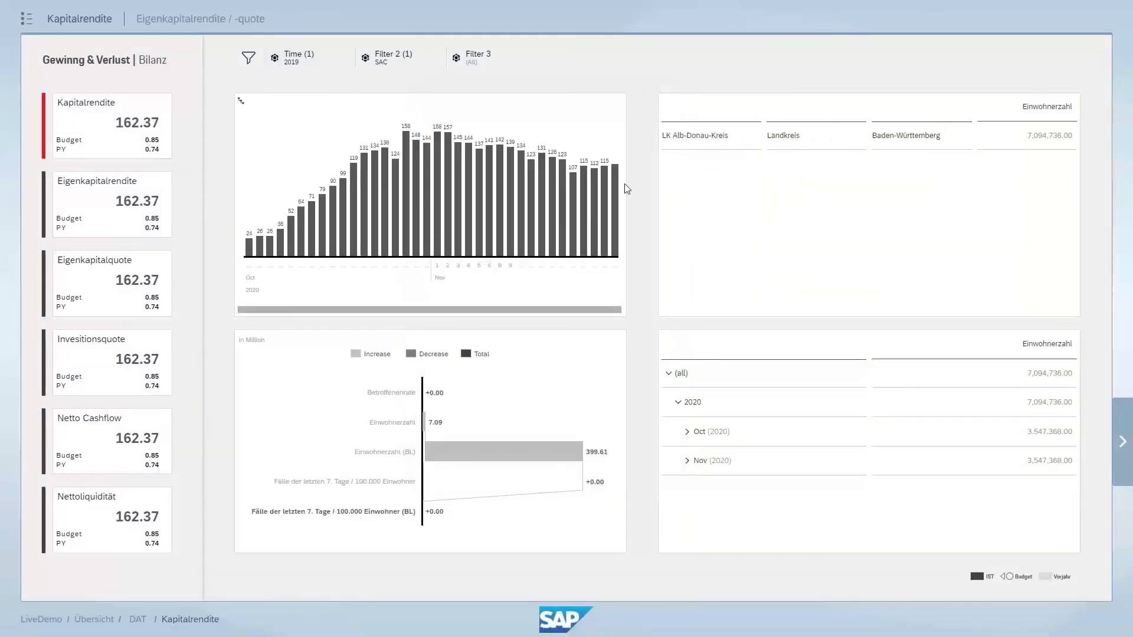
pyautogui.click(28, 21)
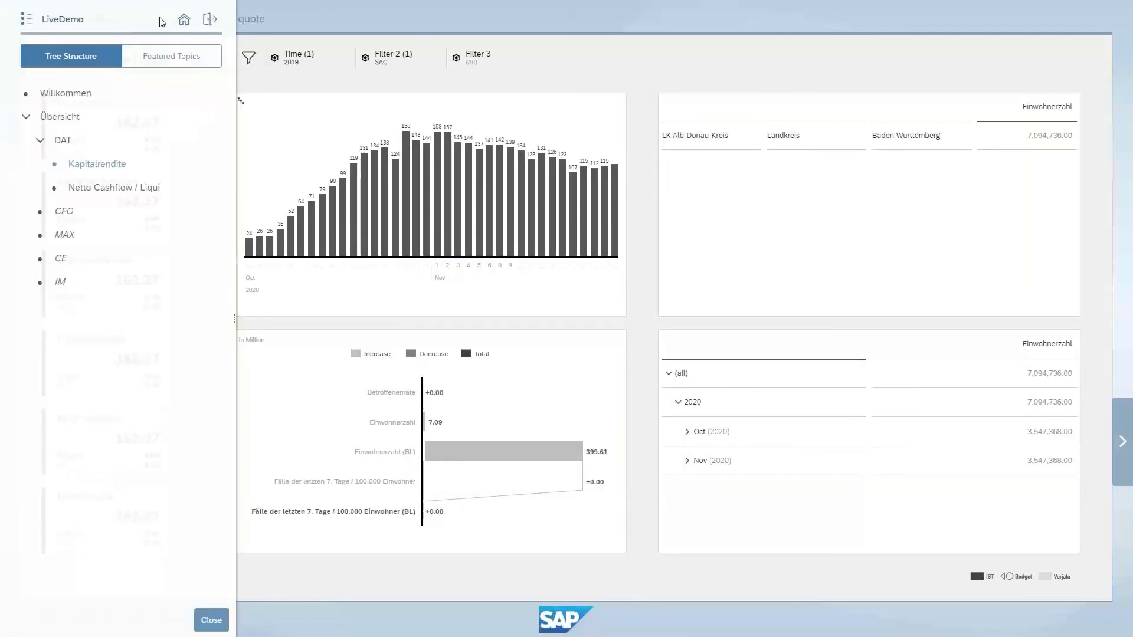
pyautogui.click(312, 22)
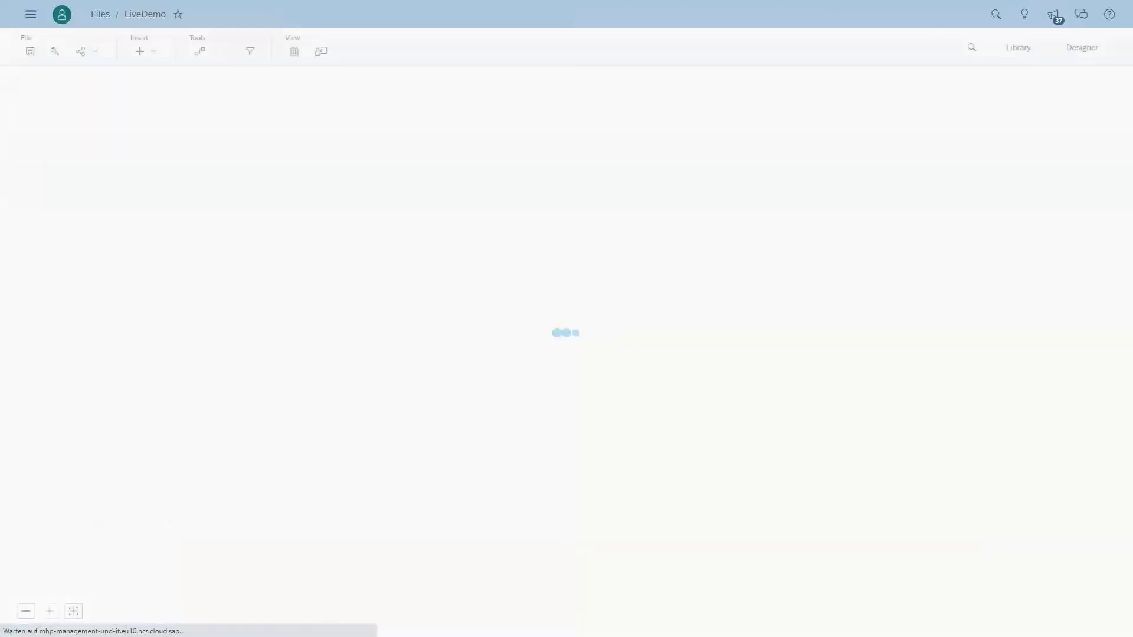
# Step: Try to apply a custom presentation theme with MHP Background as the background image, and reload the dashboard without saving
pyautogui.click(1084, 50)
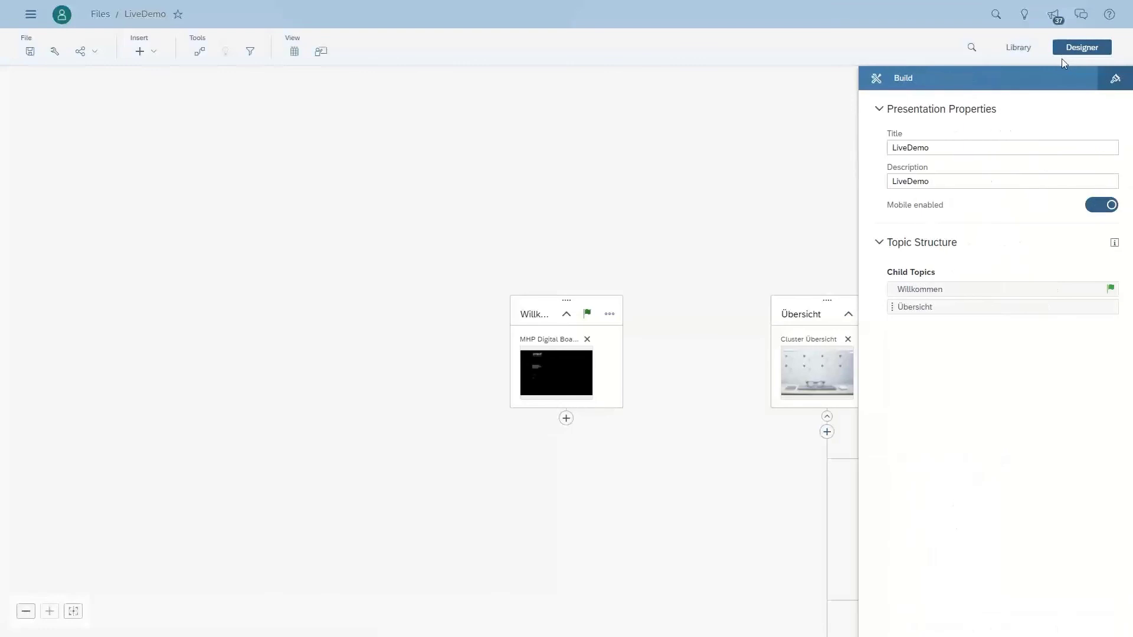
pyautogui.click(1109, 79)
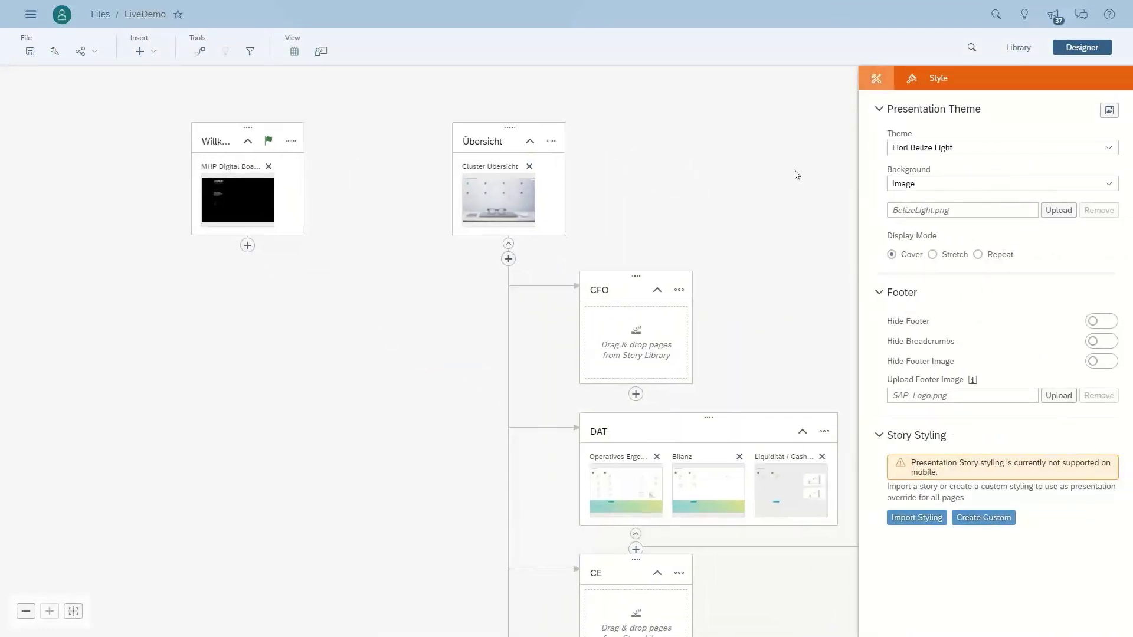
pyautogui.click(945, 147)
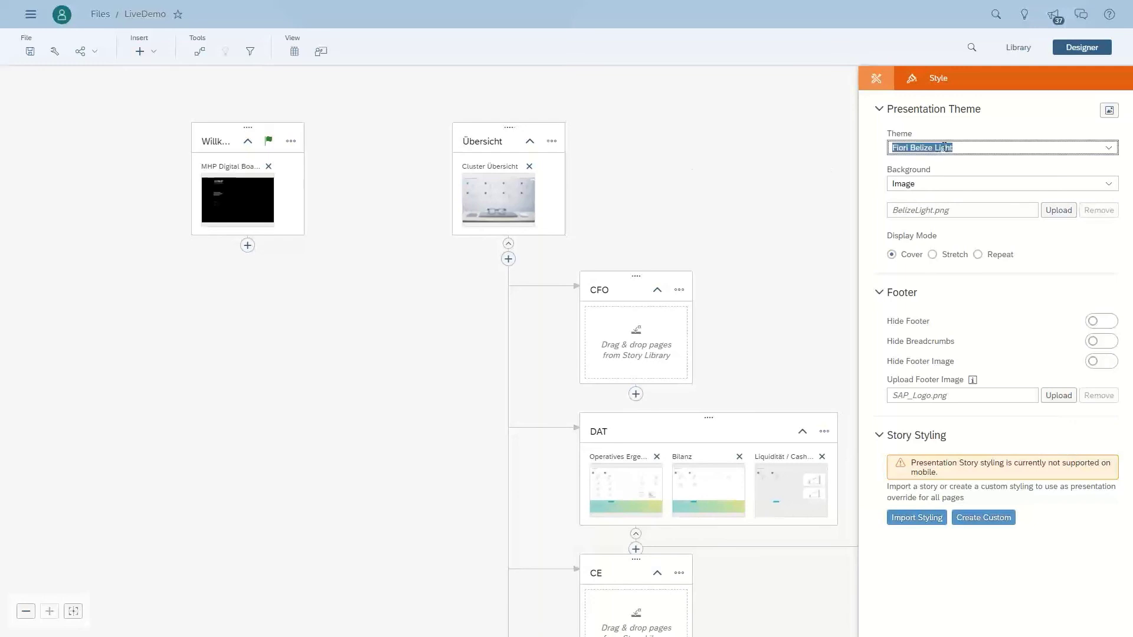
pyautogui.click(1084, 148)
pyautogui.click(941, 221)
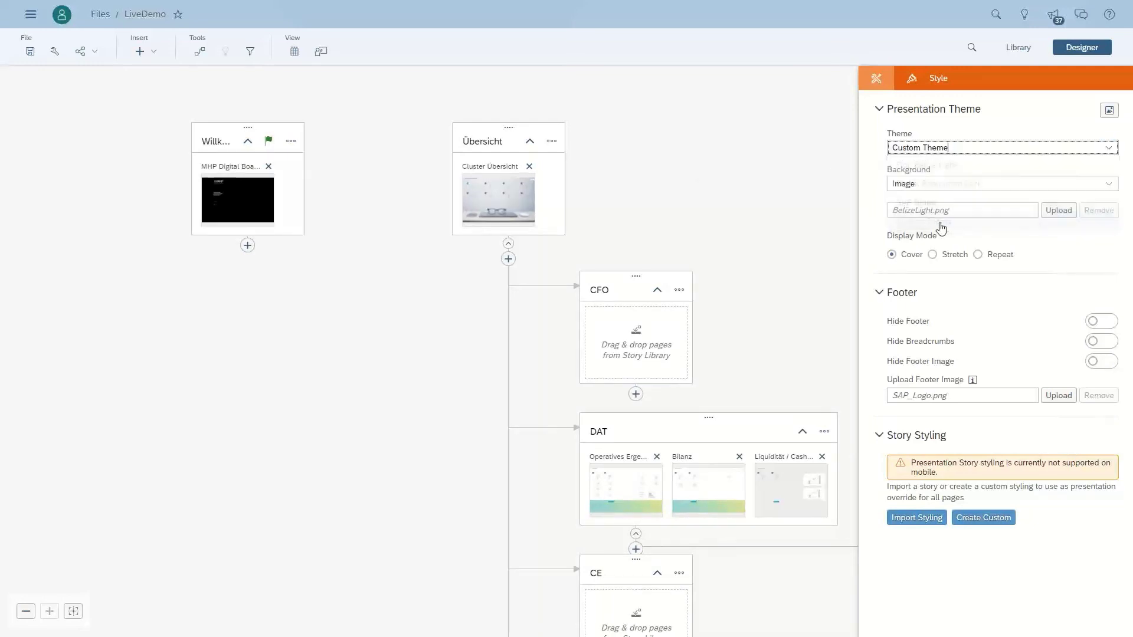
pyautogui.click(1039, 213)
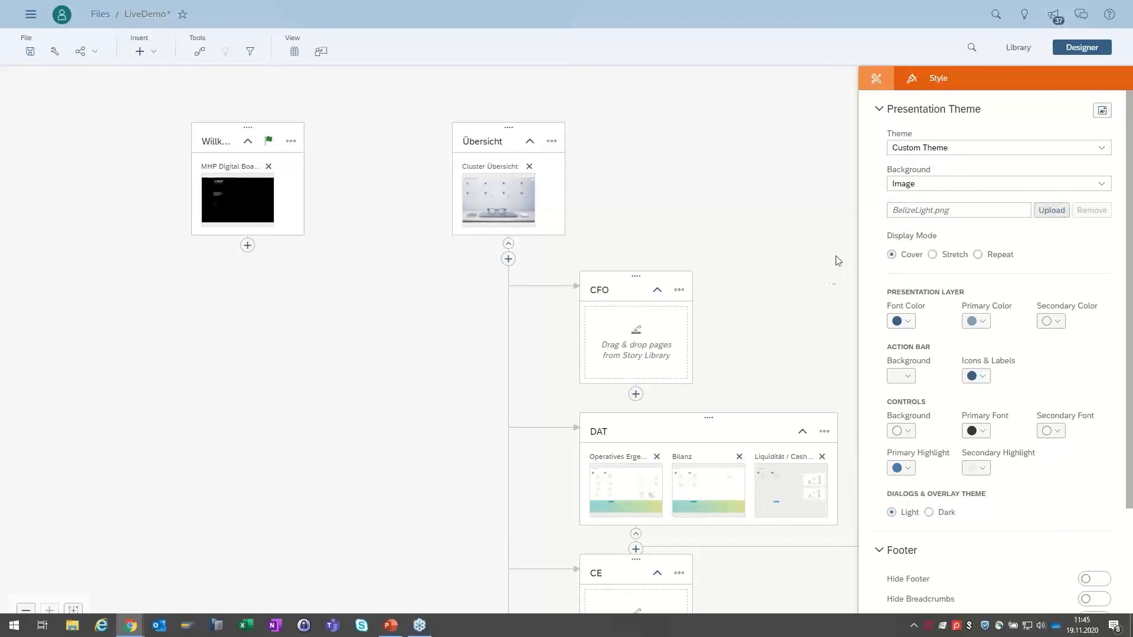
pyautogui.doubleClick(253, 109)
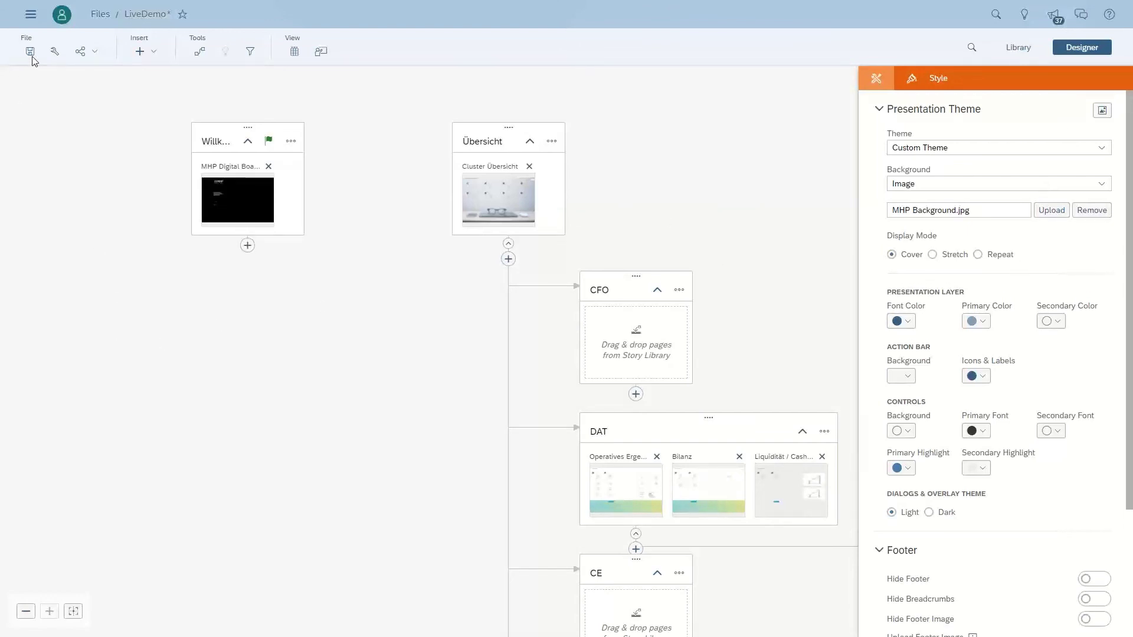
pyautogui.press('F11')
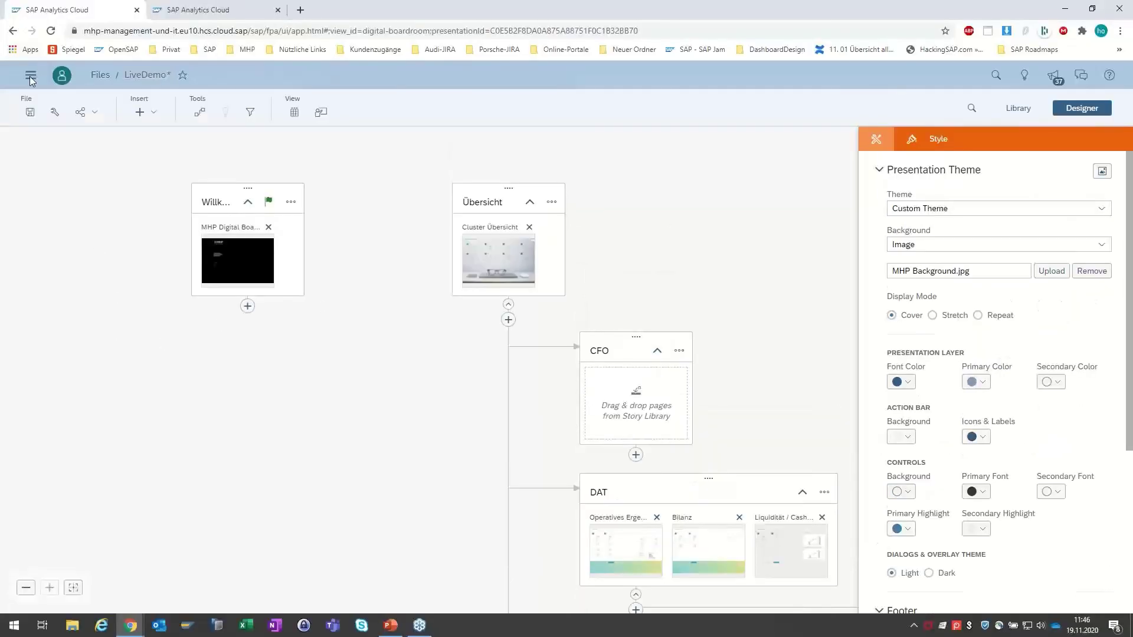
pyautogui.click(51, 30)
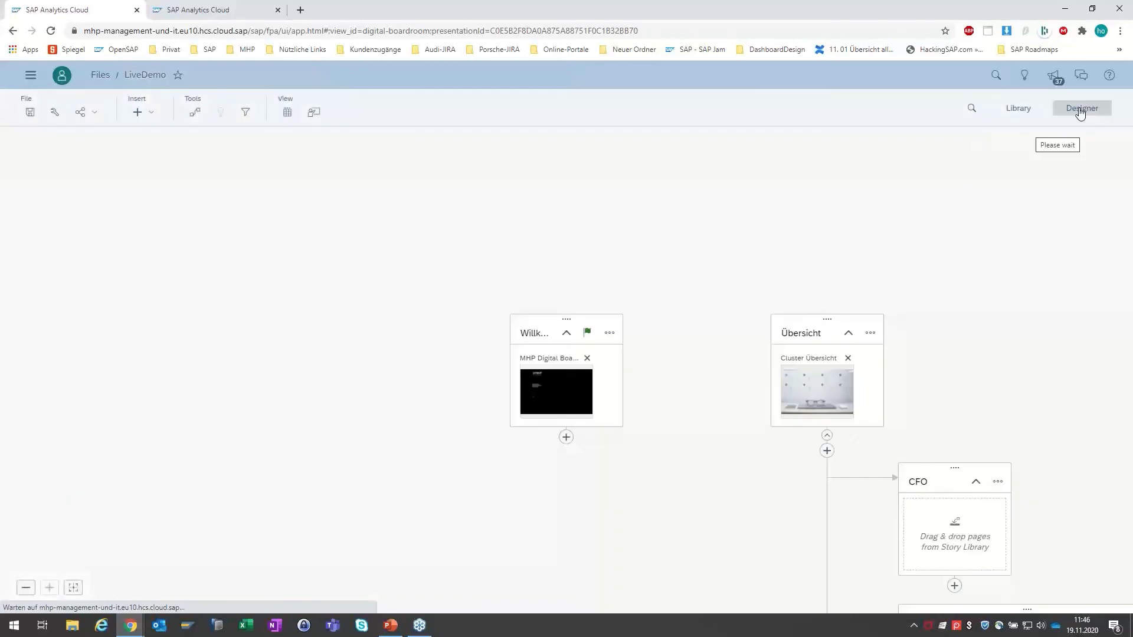
# Step: Switch the presentation theme to Custom Theme and upload MHP Background as its background image
pyautogui.click(1080, 113)
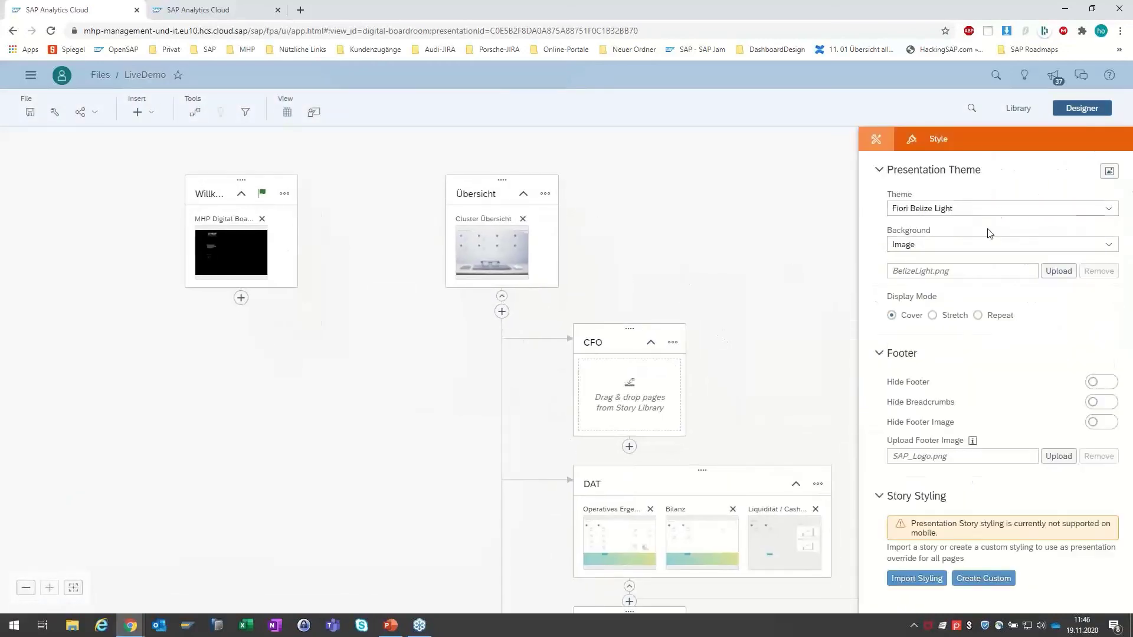
pyautogui.click(999, 210)
pyautogui.click(1108, 209)
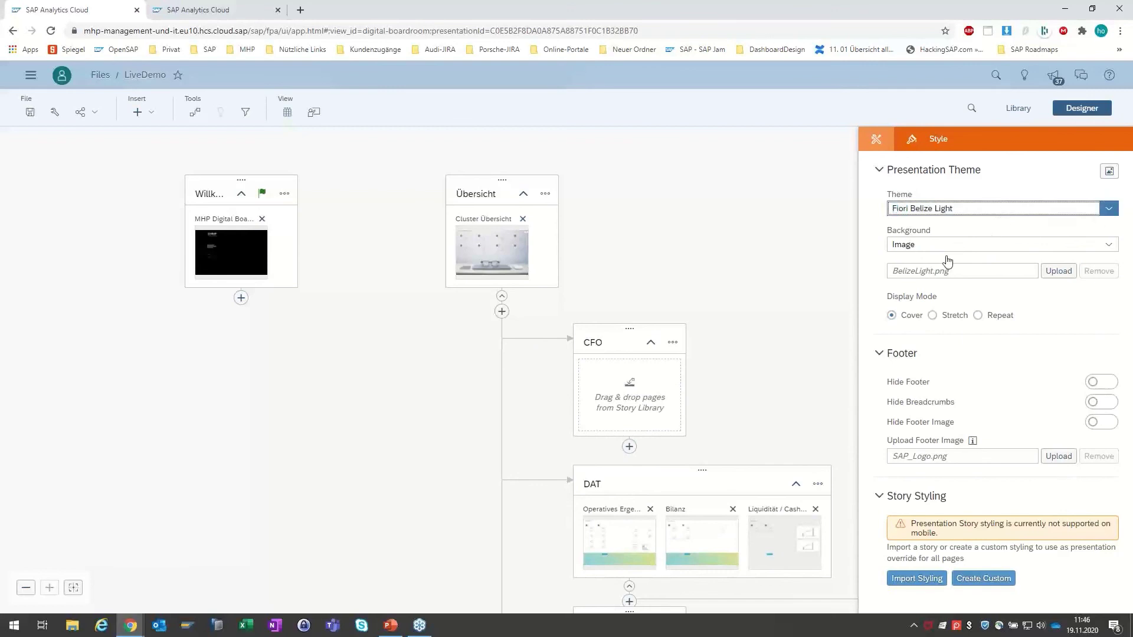
pyautogui.click(922, 282)
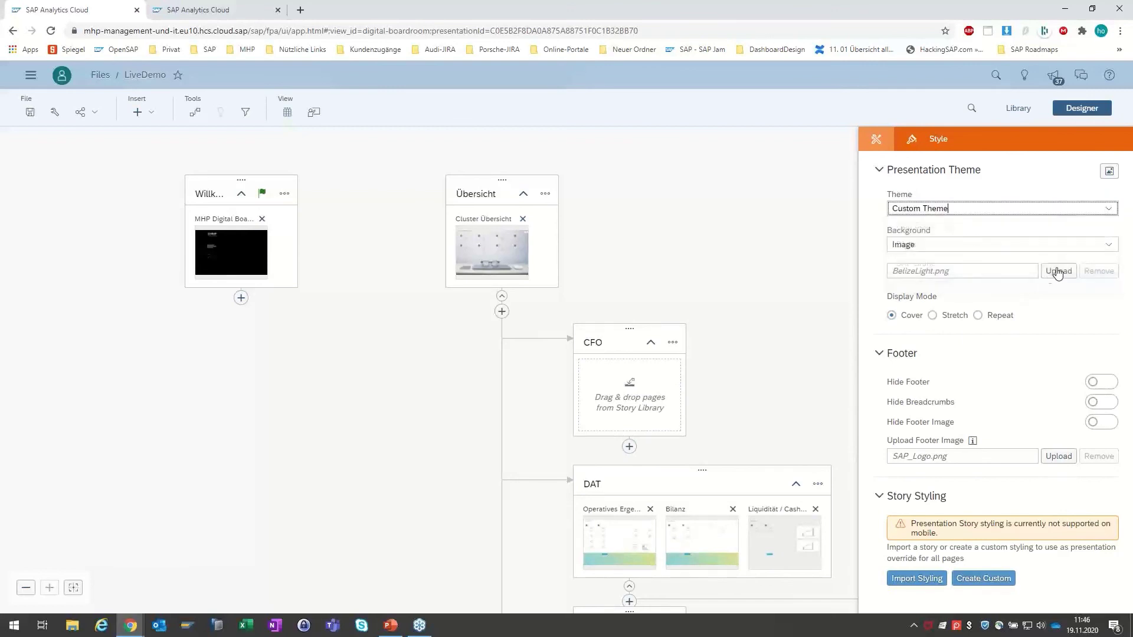
pyautogui.click(1056, 271)
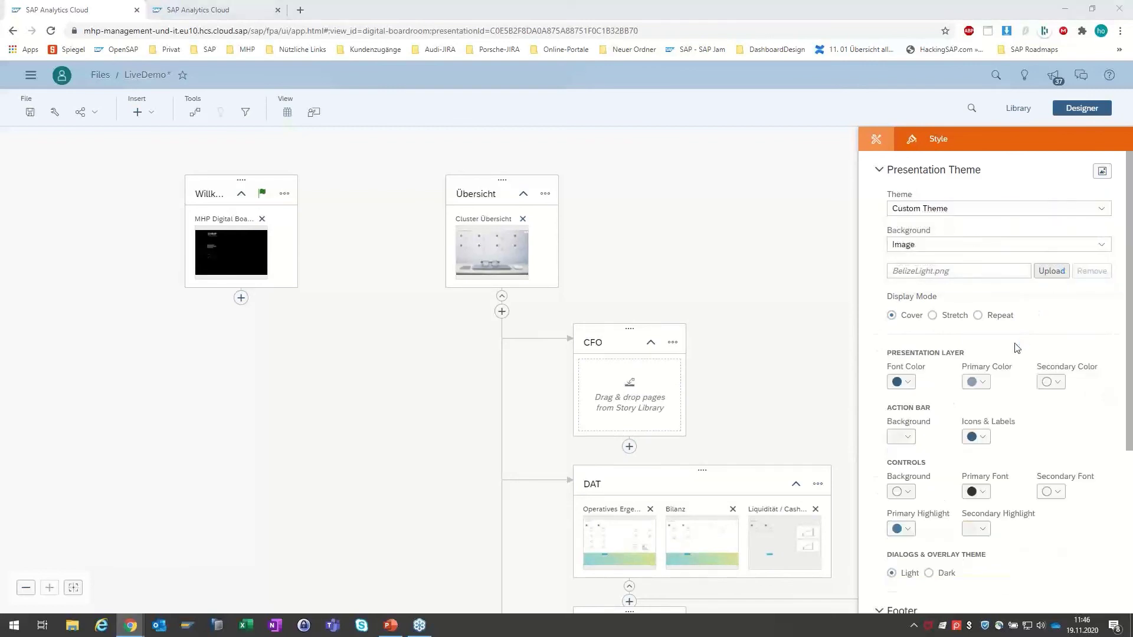
pyautogui.click(258, 99)
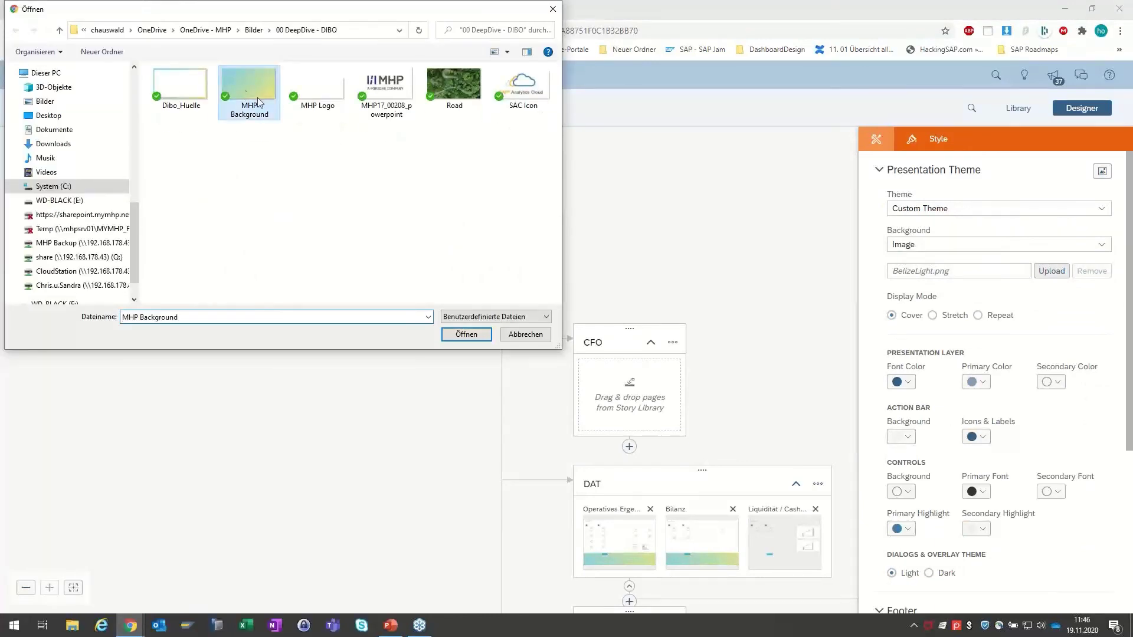
pyautogui.click(466, 334)
# Step: Upload MHP Logo as the presentation's footer image
pyautogui.scroll(-4, 963, 466)
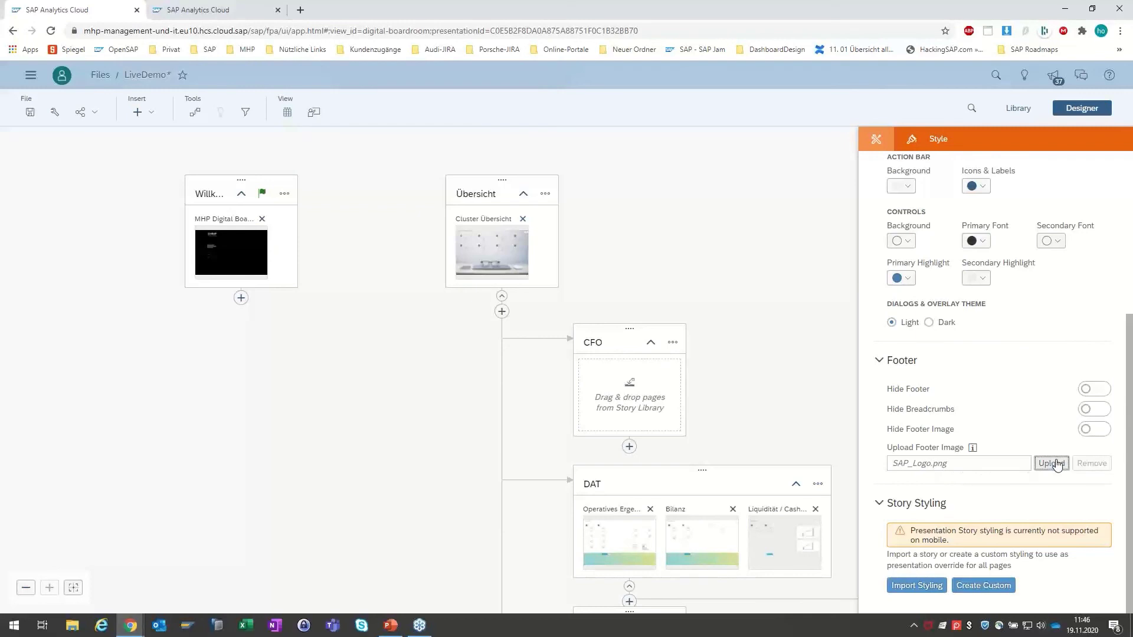
pyautogui.click(318, 101)
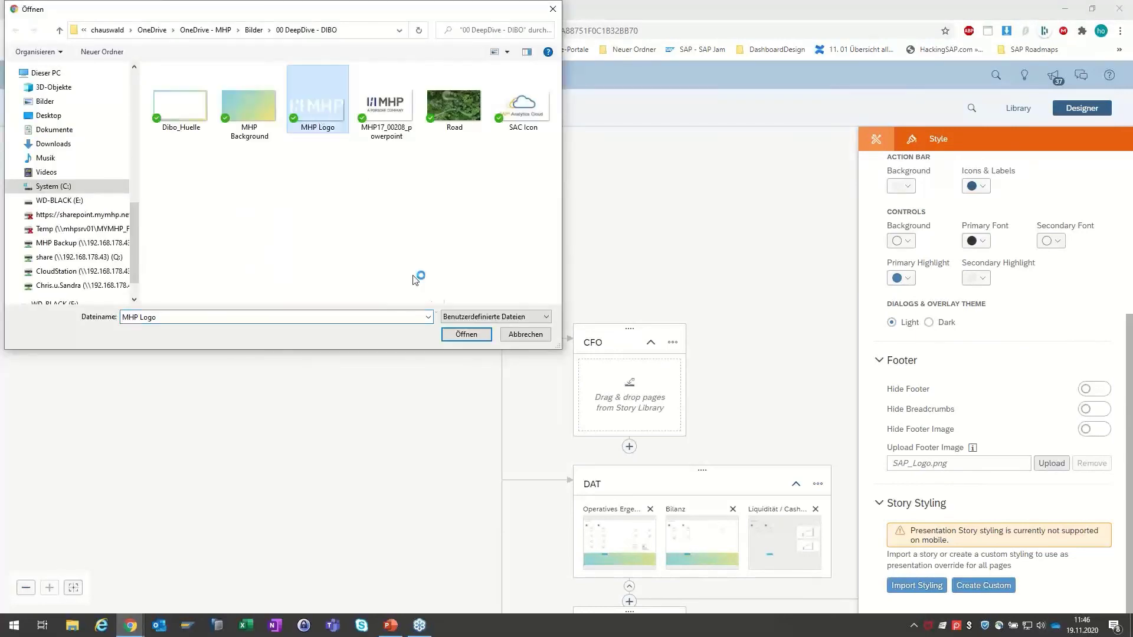
pyautogui.click(452, 335)
# Step: Set the presentation layer's font color to hex 009bd2 and copy that hex value
pyautogui.scroll(2, 1003, 366)
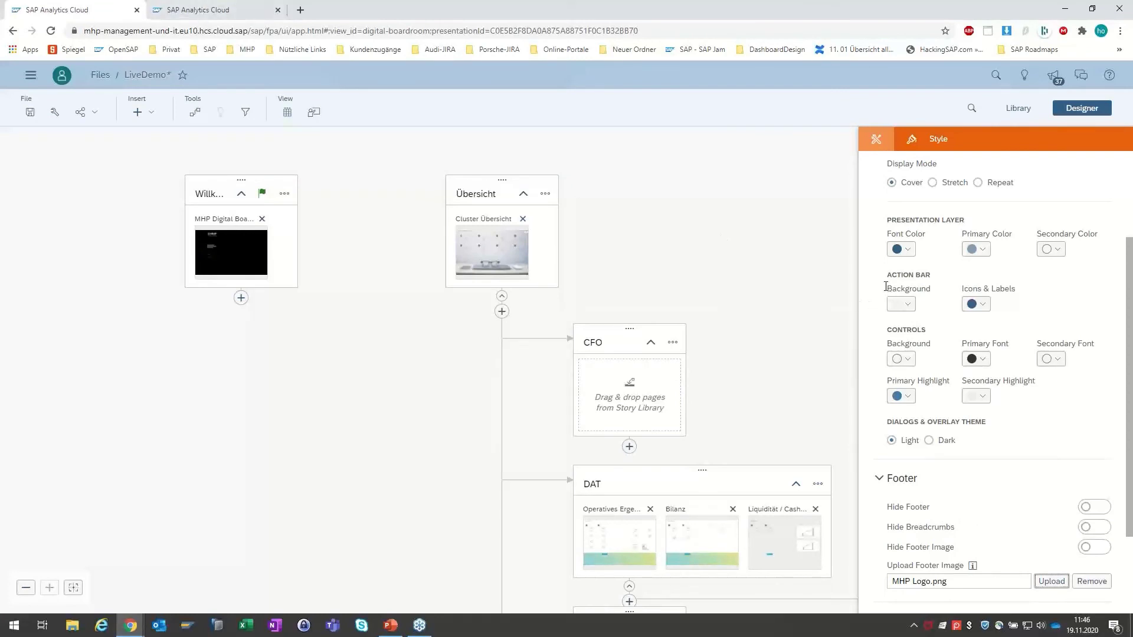
pyautogui.click(900, 249)
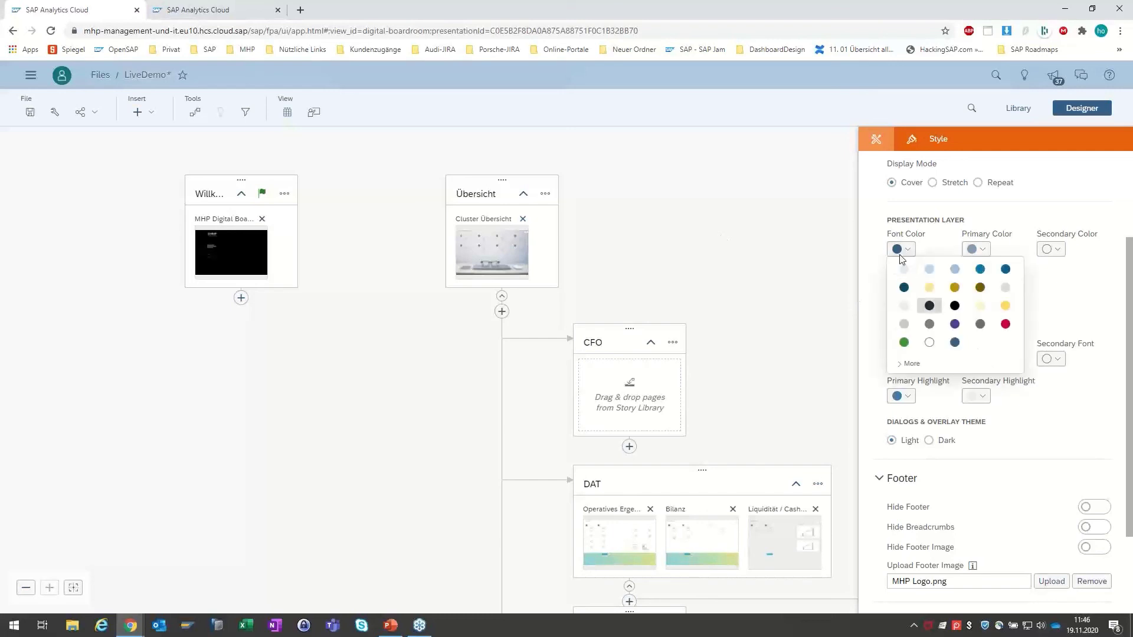
pyautogui.click(912, 363)
pyautogui.doubleClick(929, 531)
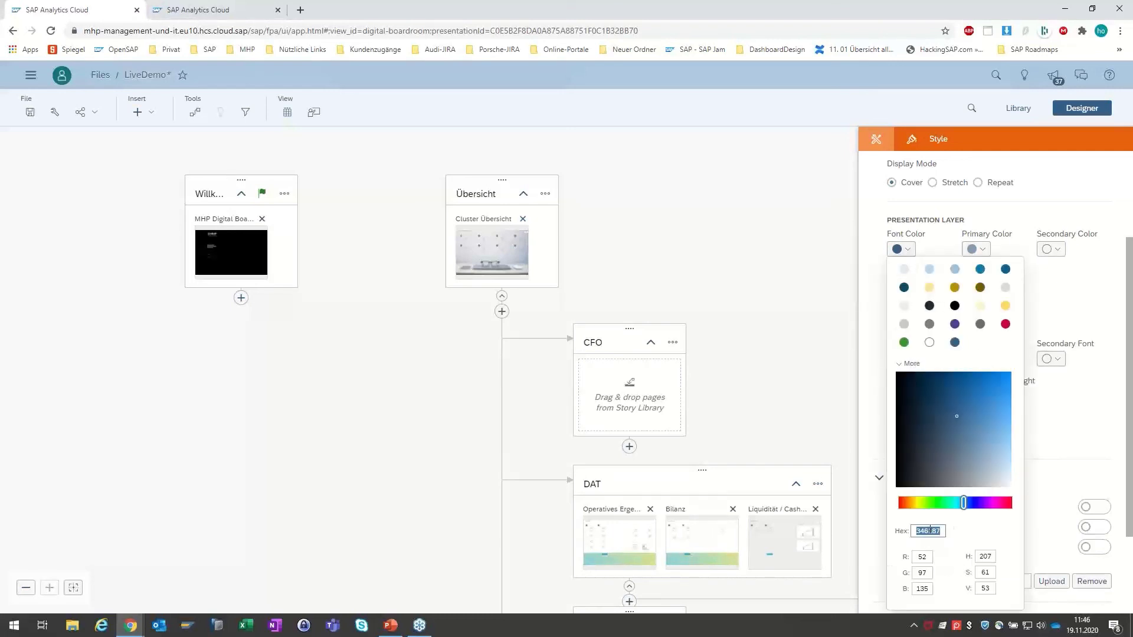
pyautogui.write('009bd2')
pyautogui.press('Tab')
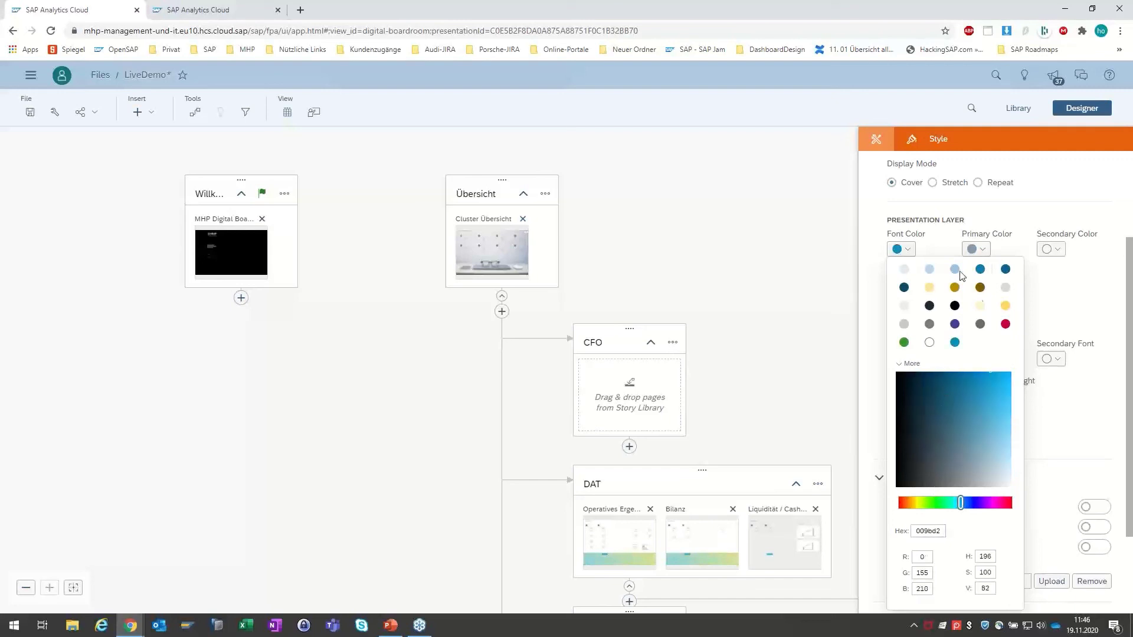
pyautogui.doubleClick(928, 530)
pyautogui.click(1080, 319)
# Step: Set the presentation layer's font color, primary color and secondary color to white
pyautogui.click(901, 249)
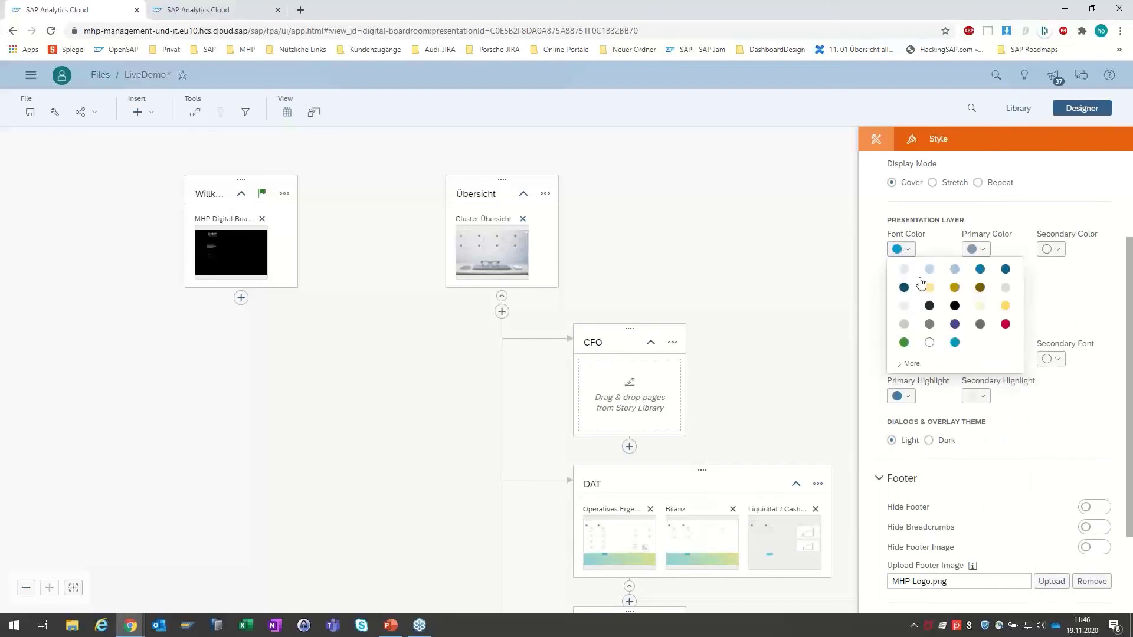
pyautogui.click(930, 342)
pyautogui.click(976, 249)
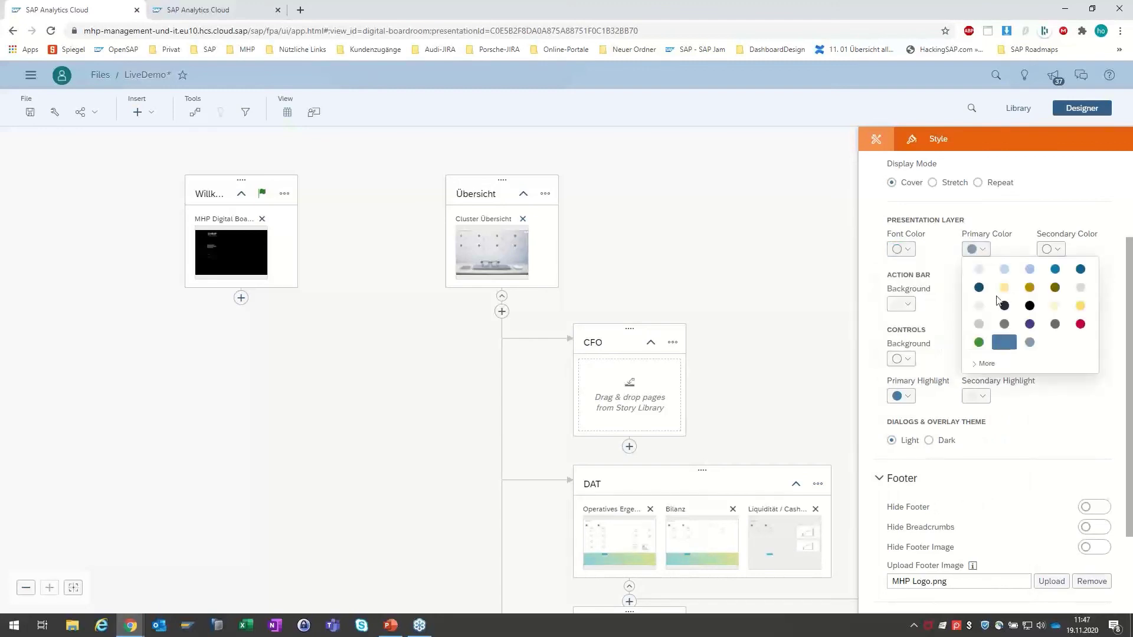
pyautogui.click(979, 305)
pyautogui.click(1051, 249)
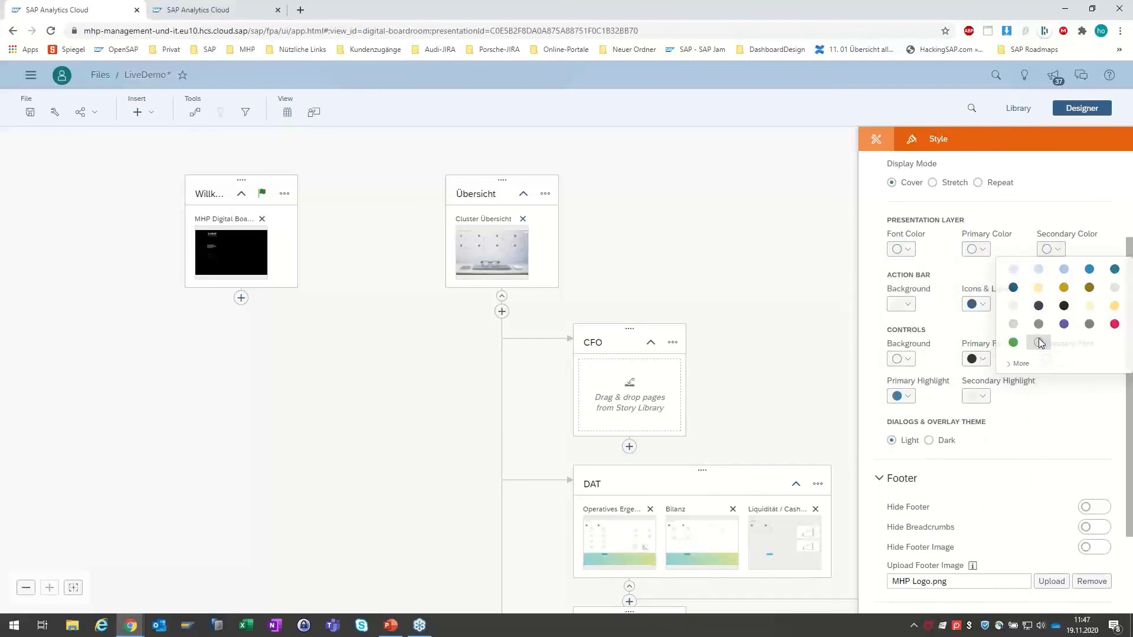
pyautogui.click(1039, 343)
# Step: Set the action bar's background to the copied hex 009bd2 and its icons and labels to white
pyautogui.click(903, 305)
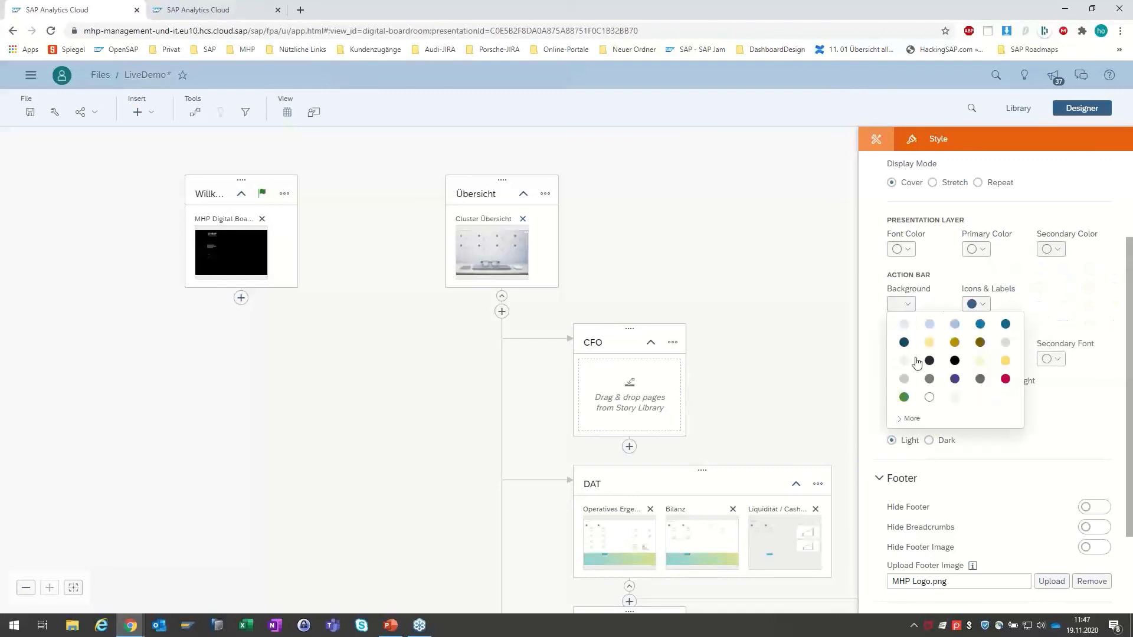
pyautogui.click(911, 419)
pyautogui.doubleClick(931, 533)
pyautogui.hotkey('ctrl', 'v')
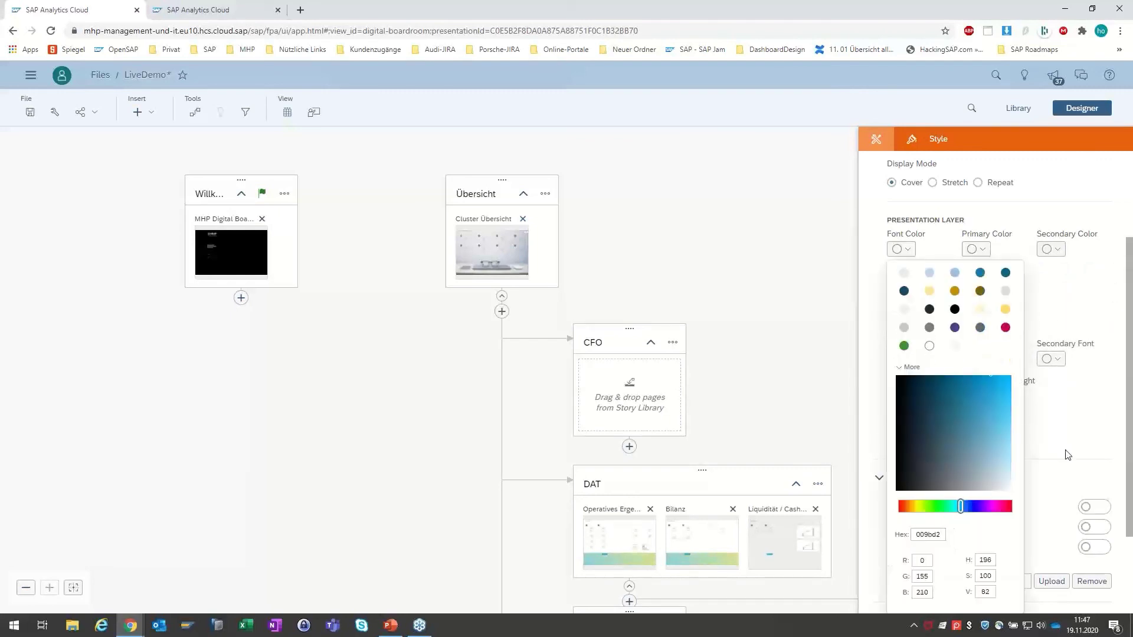
pyautogui.click(1062, 455)
pyautogui.click(977, 305)
pyautogui.click(1005, 397)
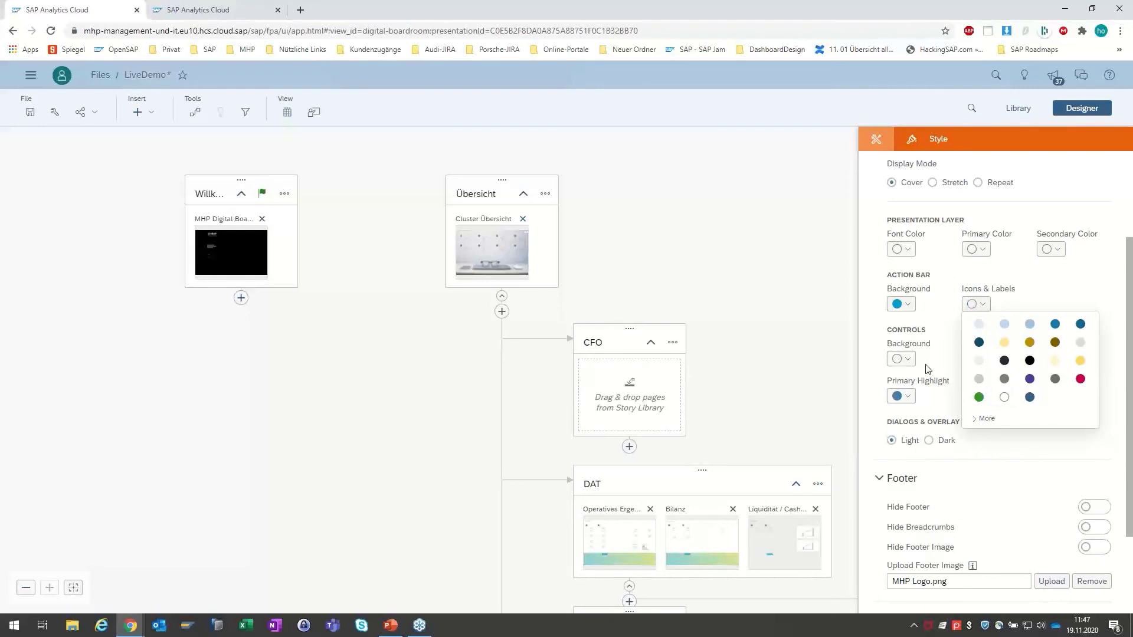
# Step: Set the controls' background color to hex 575757 and their primary font color to white
pyautogui.click(902, 360)
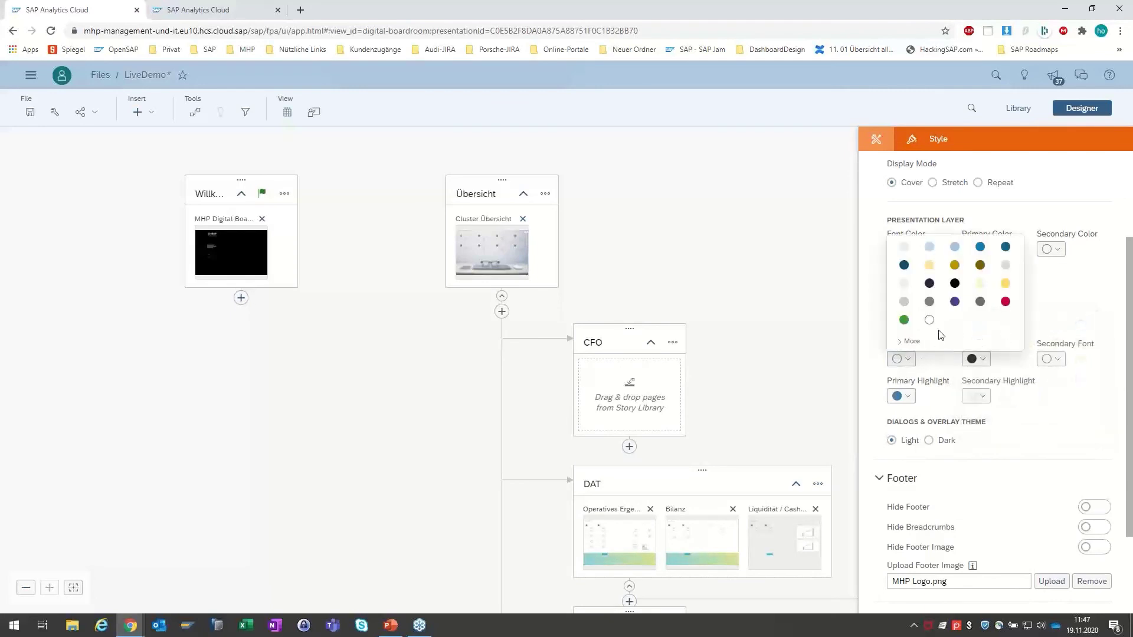
pyautogui.click(912, 341)
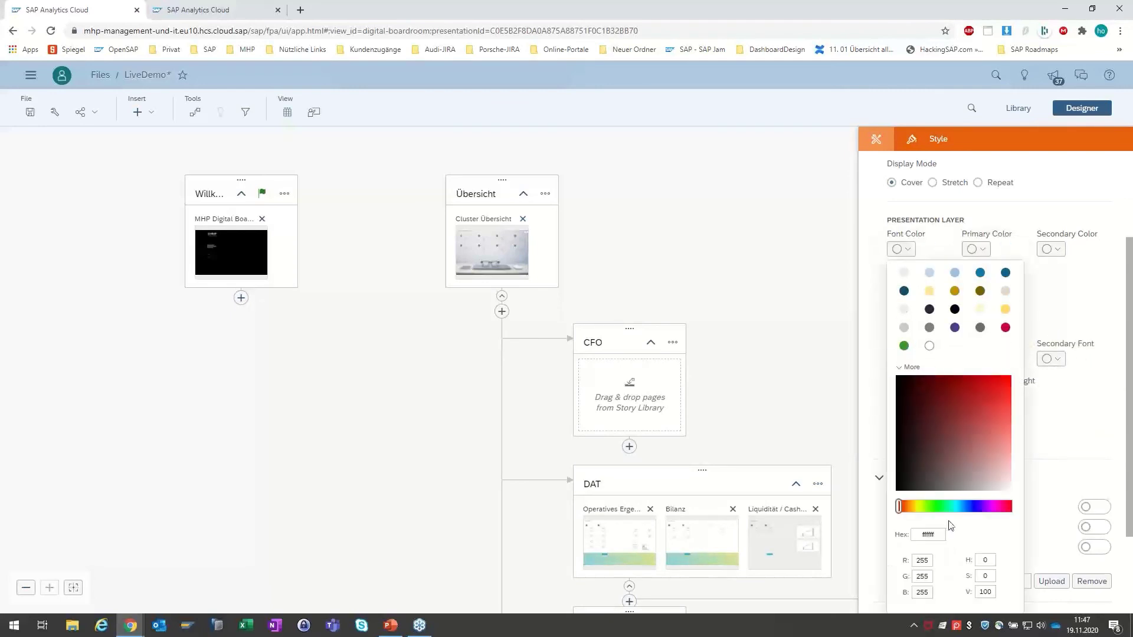
pyautogui.click(930, 533)
pyautogui.write('575757')
pyautogui.click(1031, 441)
pyautogui.click(977, 360)
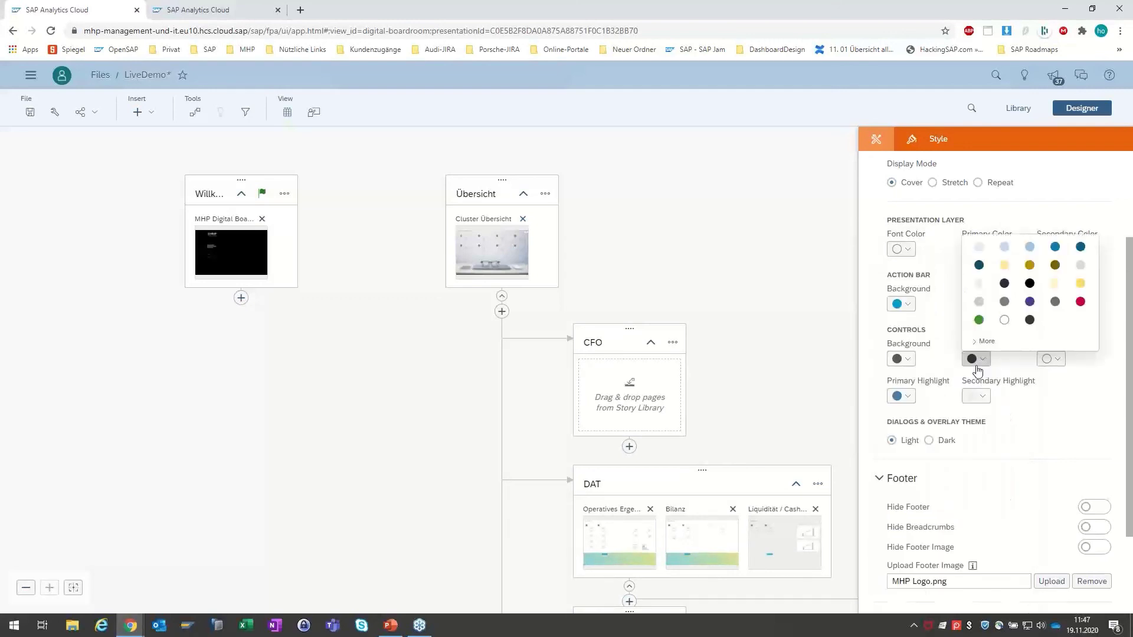
pyautogui.click(1005, 320)
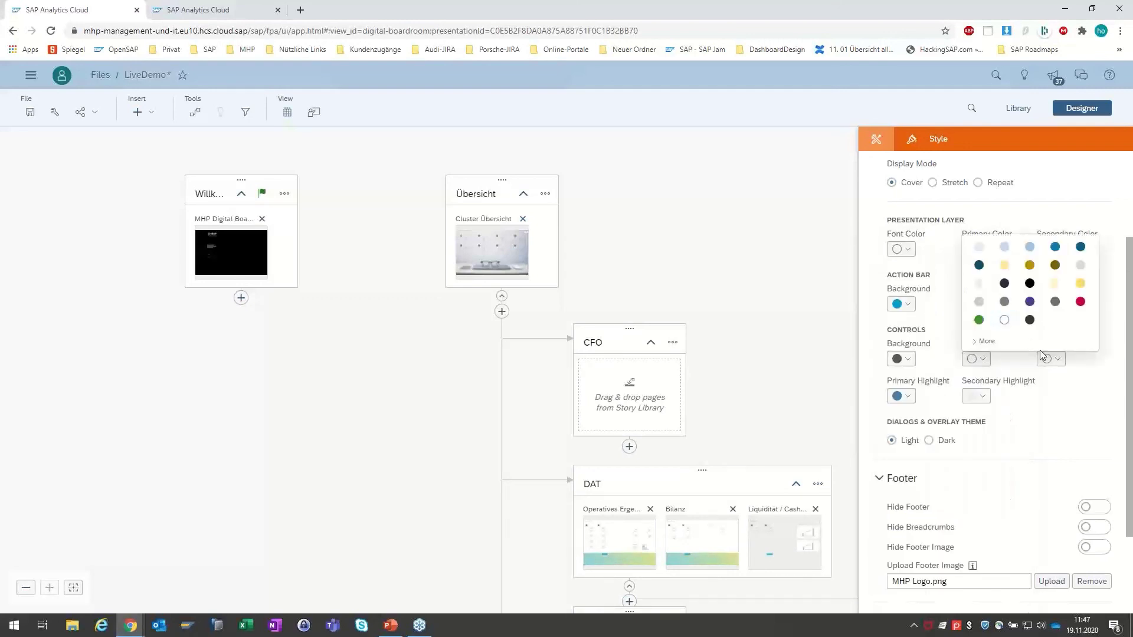
# Step: Set the controls' primary highlight color to hex 0a9dd9
pyautogui.click(901, 395)
pyautogui.click(910, 367)
pyautogui.doubleClick(928, 534)
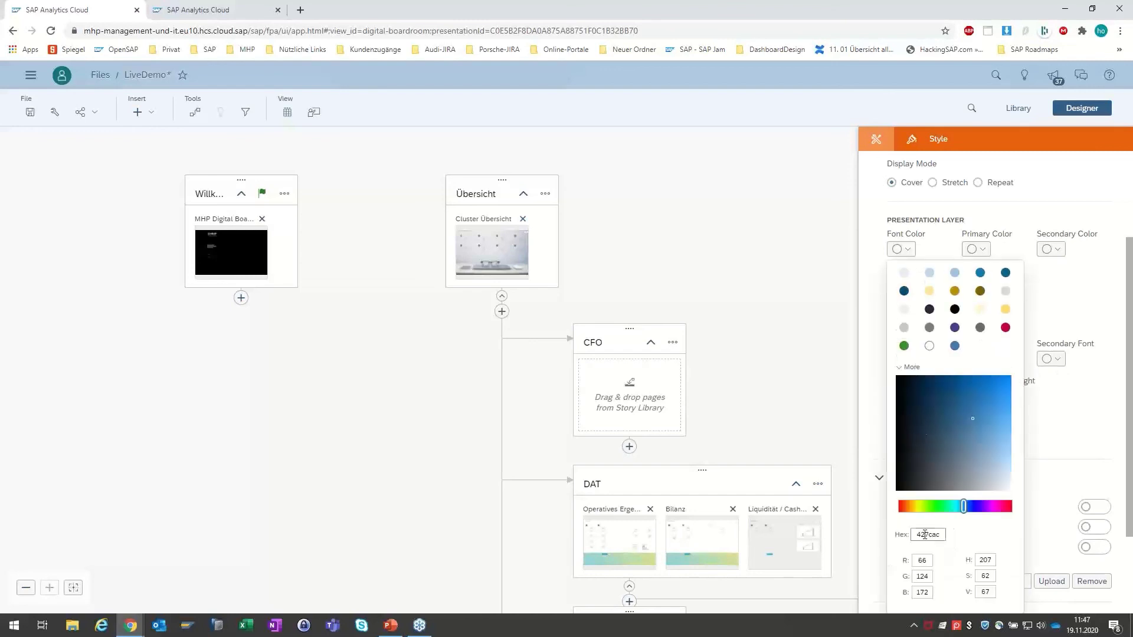
pyautogui.write('0a9dd9')
pyautogui.click(1039, 465)
# Step: Set the controls' secondary highlight color to hex efefef
pyautogui.click(975, 399)
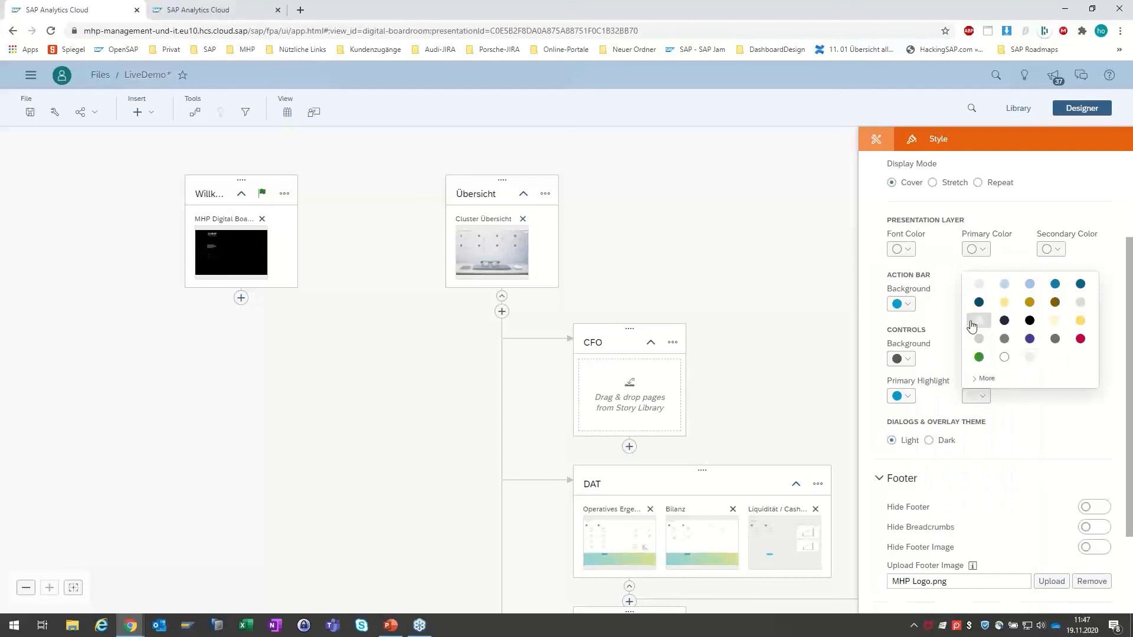
pyautogui.click(984, 378)
pyautogui.click(1002, 534)
pyautogui.write('efefef')
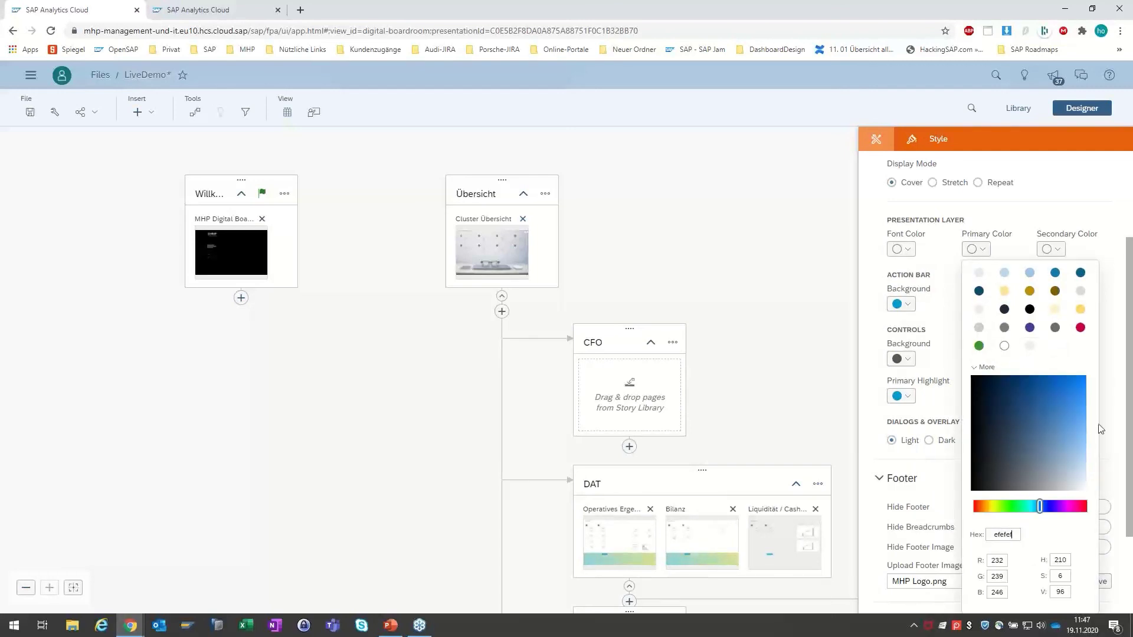
pyautogui.click(1102, 429)
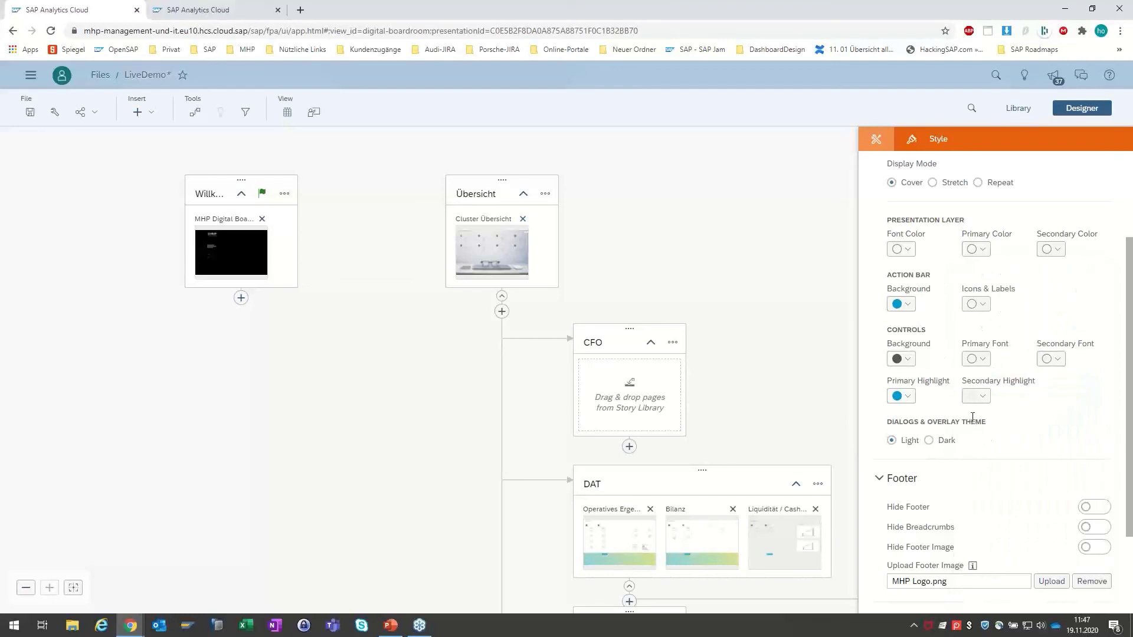
# Step: Save the dashboard, start its presentation and go from the welcome page to Cluster Übersicht
pyautogui.scroll(3, 972, 416)
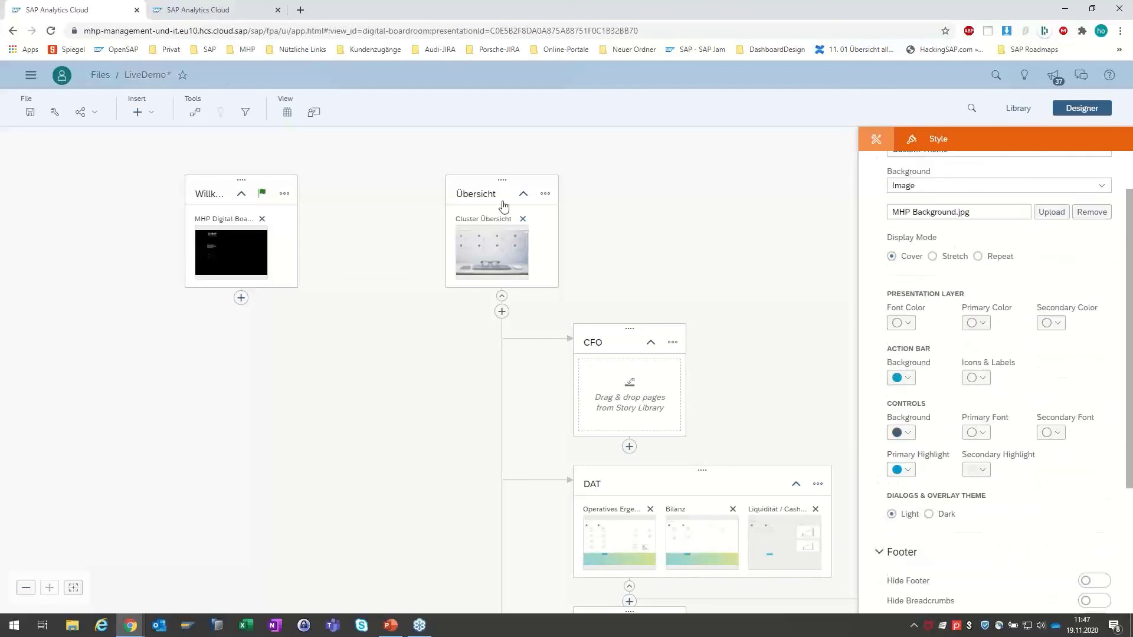
pyautogui.click(30, 112)
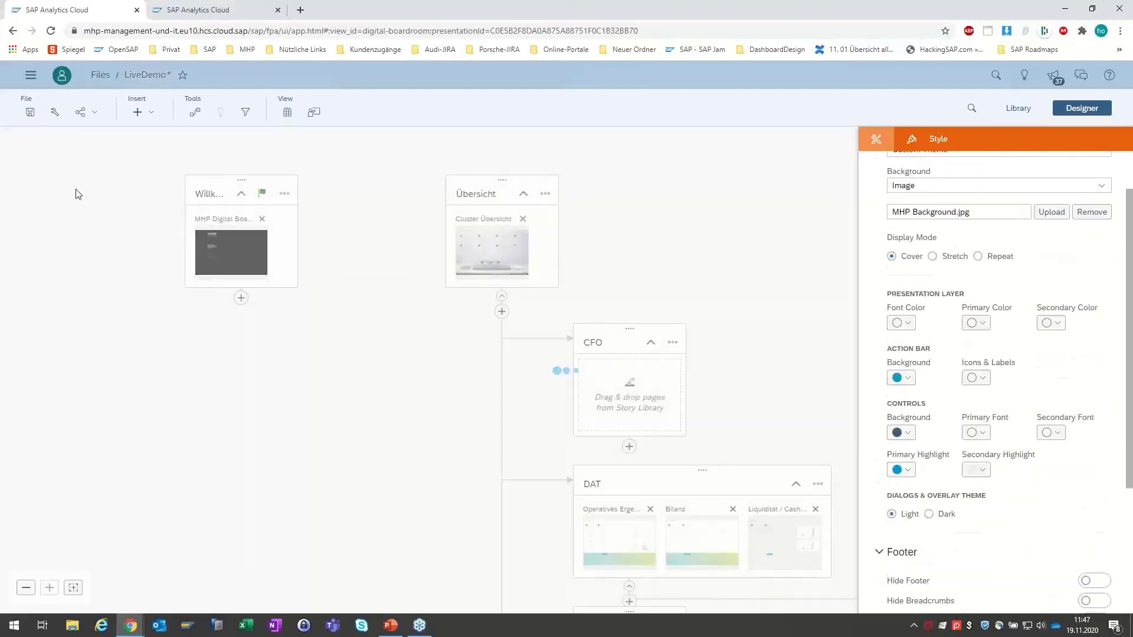
pyautogui.click(314, 113)
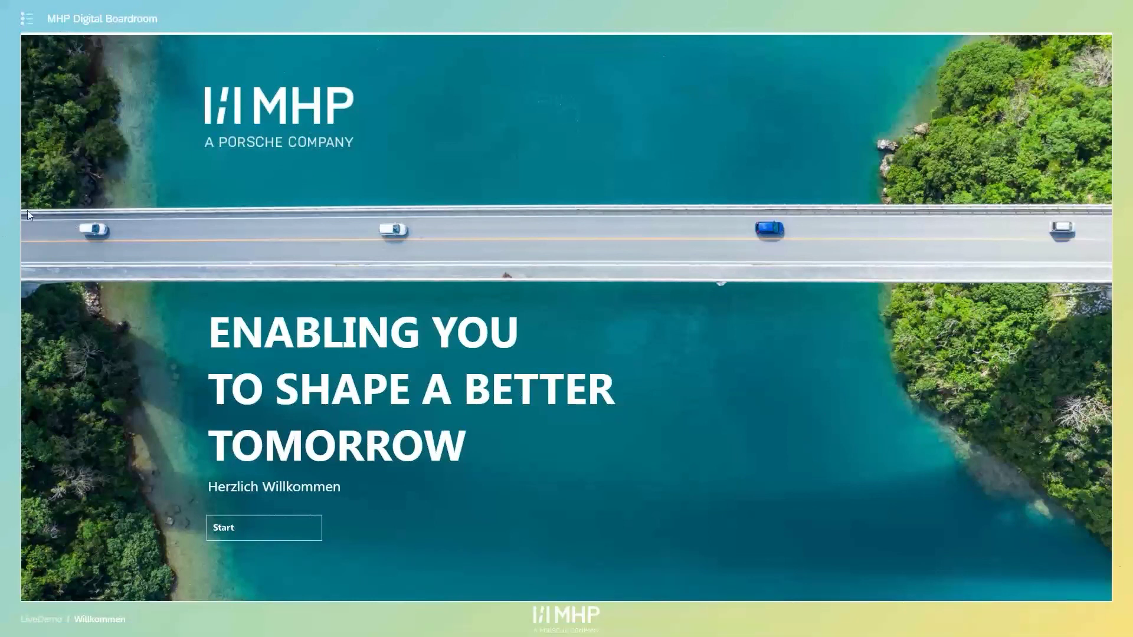
pyautogui.click(260, 532)
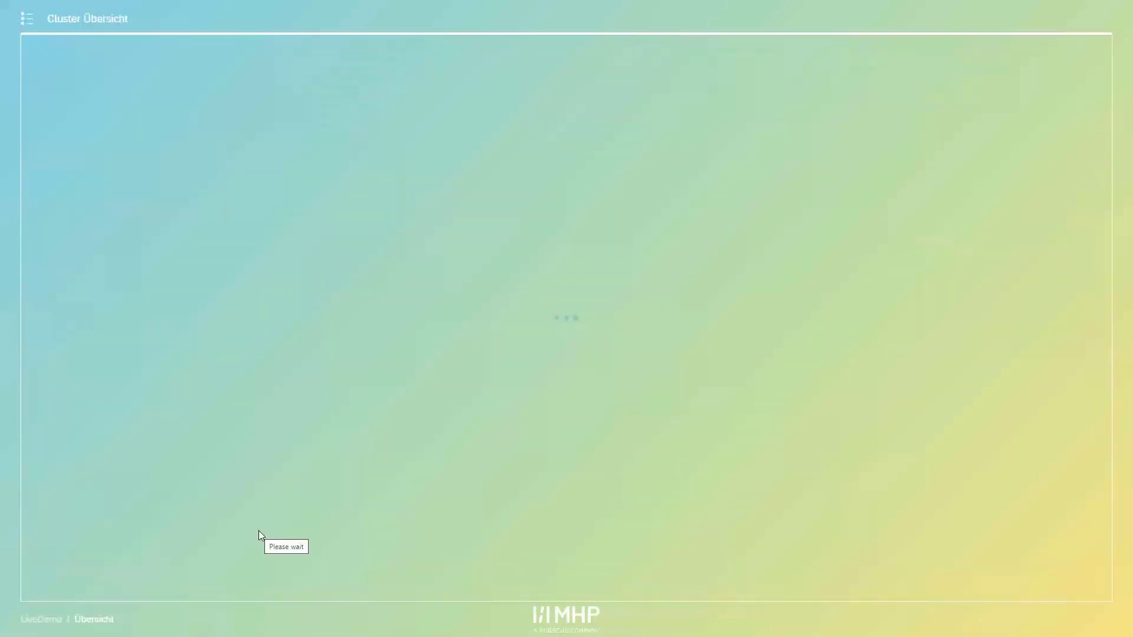